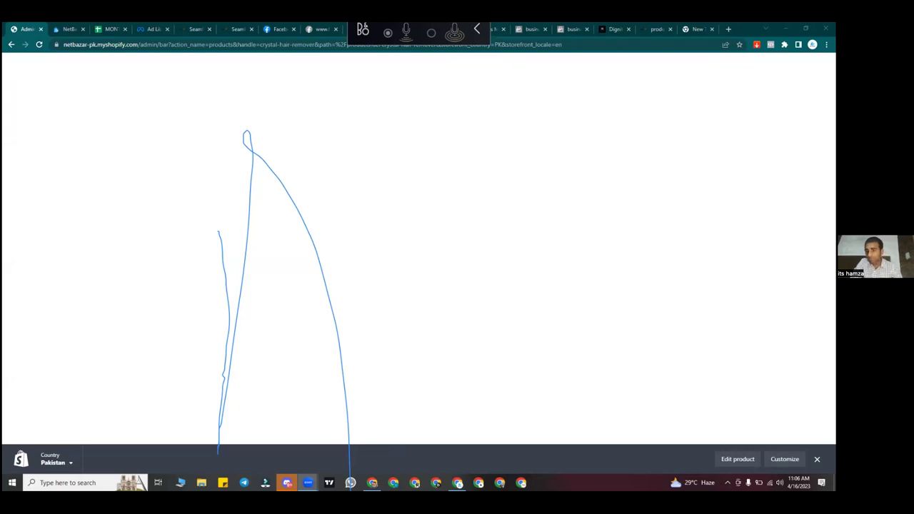
Step: Switch to another Chrome profile and open shopify.com from a Google search for 'shopify'
left_click(813, 44)
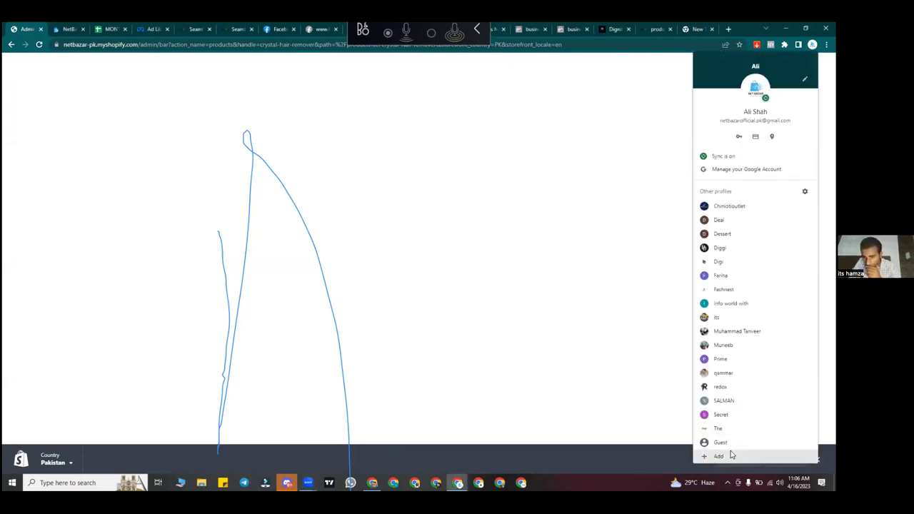
left_click(732, 430)
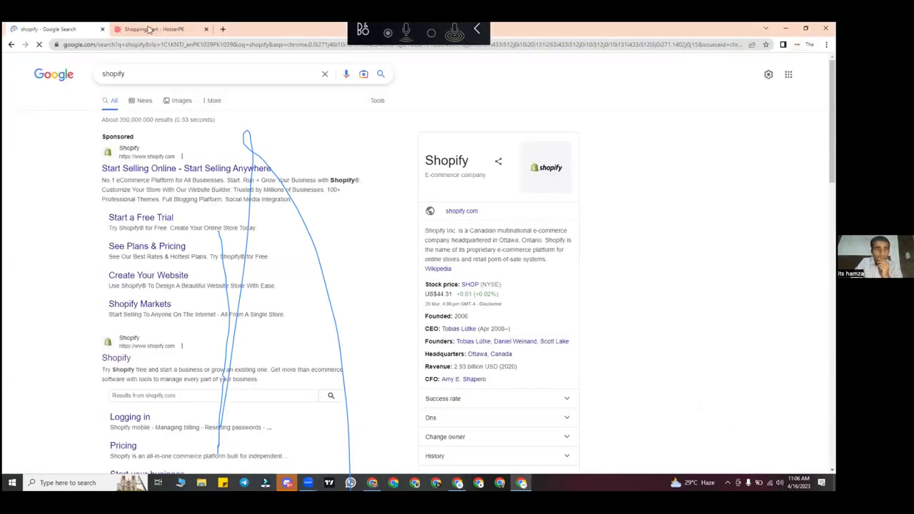
left_click(221, 29)
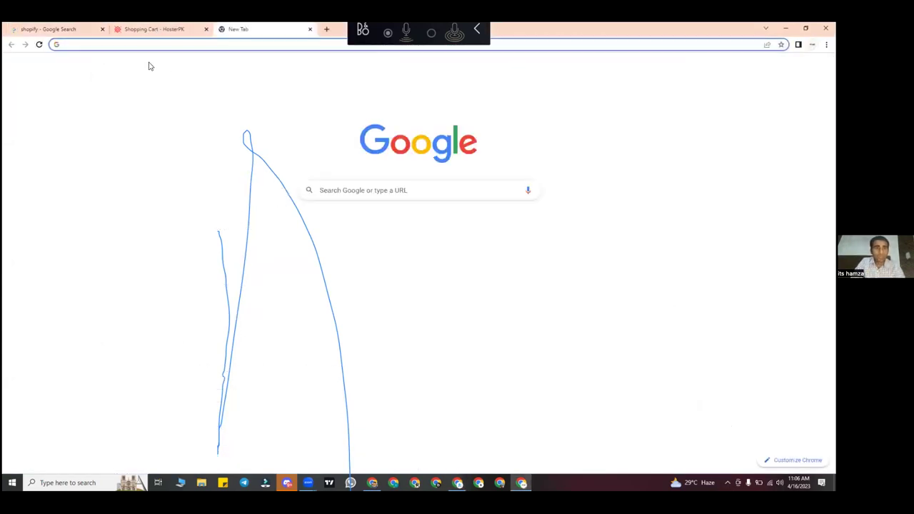
type("shopify")
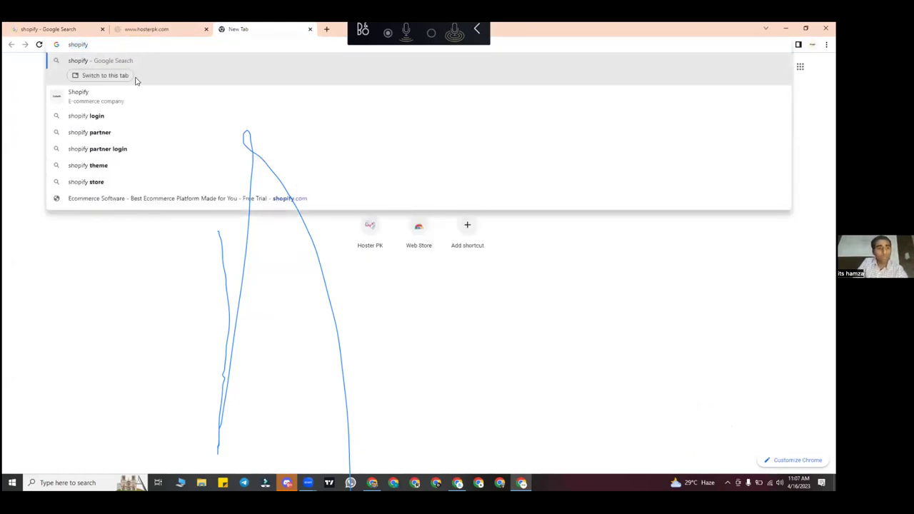
key("Return")
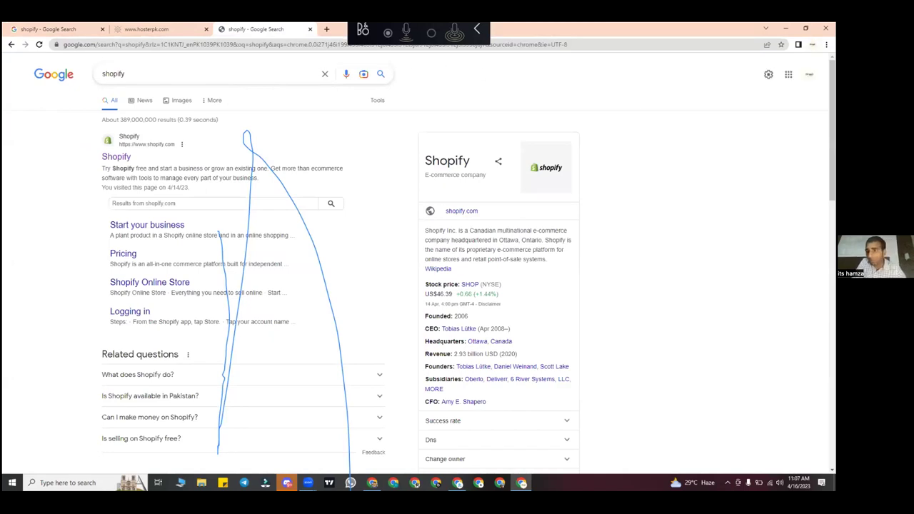
left_click(812, 45)
left_click(365, 148)
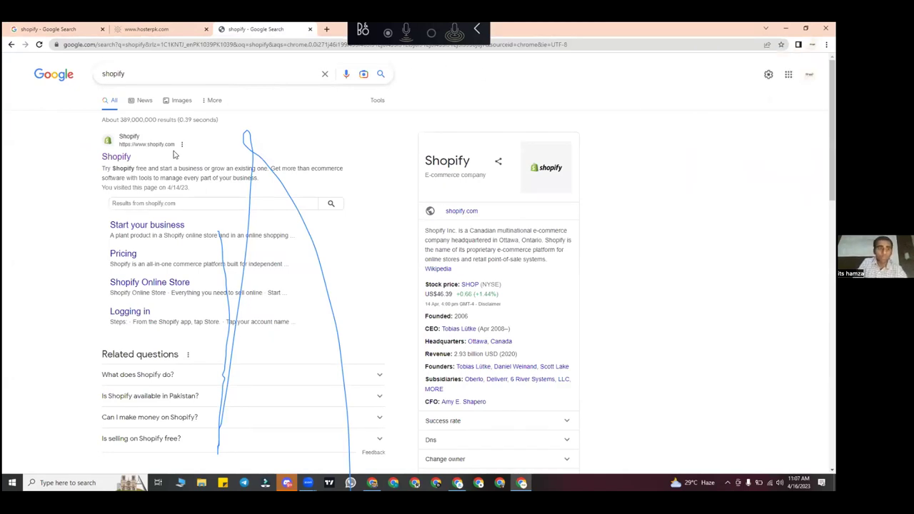
left_click(127, 157)
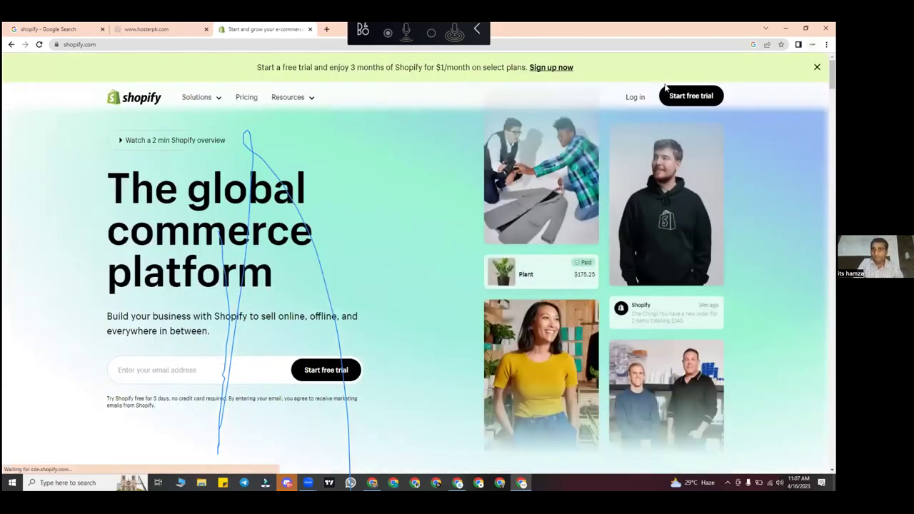
Step: Log in to Shopify and choose the thestuff.pk store from the Stores list
left_click(635, 97)
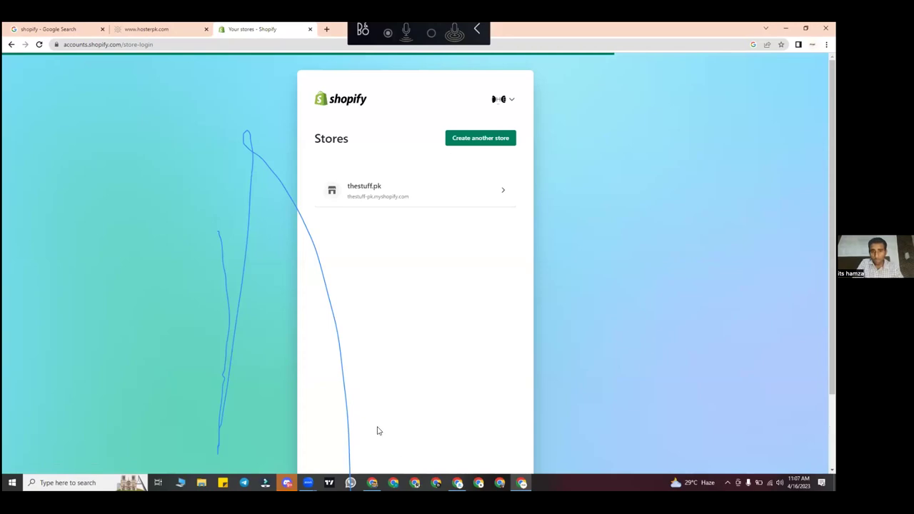
left_click(401, 191)
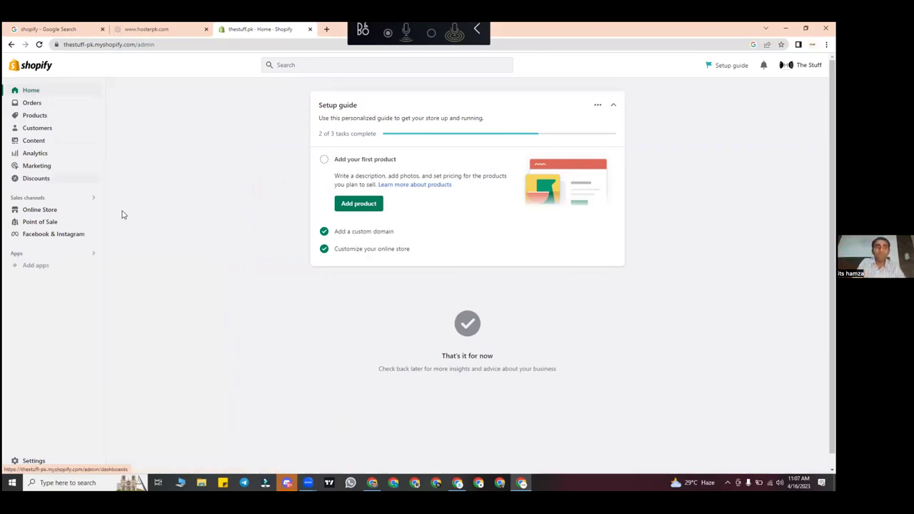
Step: View the live thestuff.pk store from Online Store, scroll its home page, then return to Themes
left_click(97, 210)
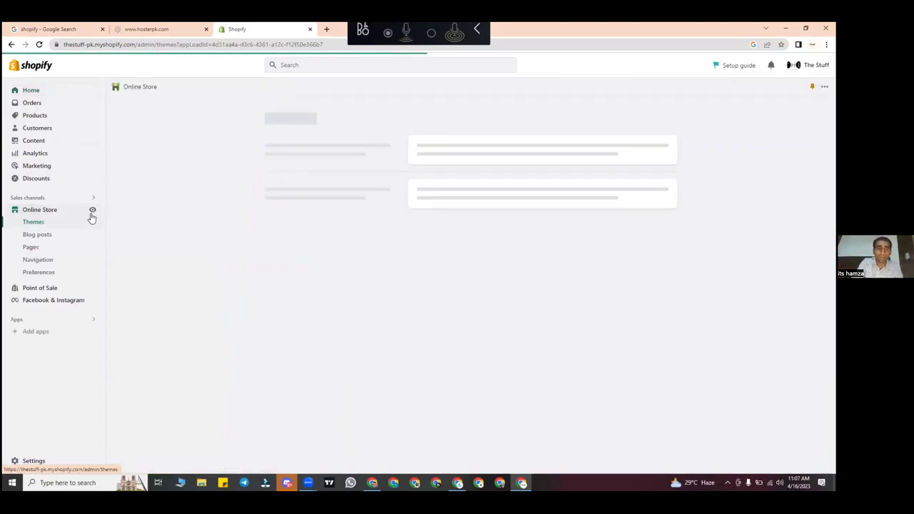
left_click(91, 210)
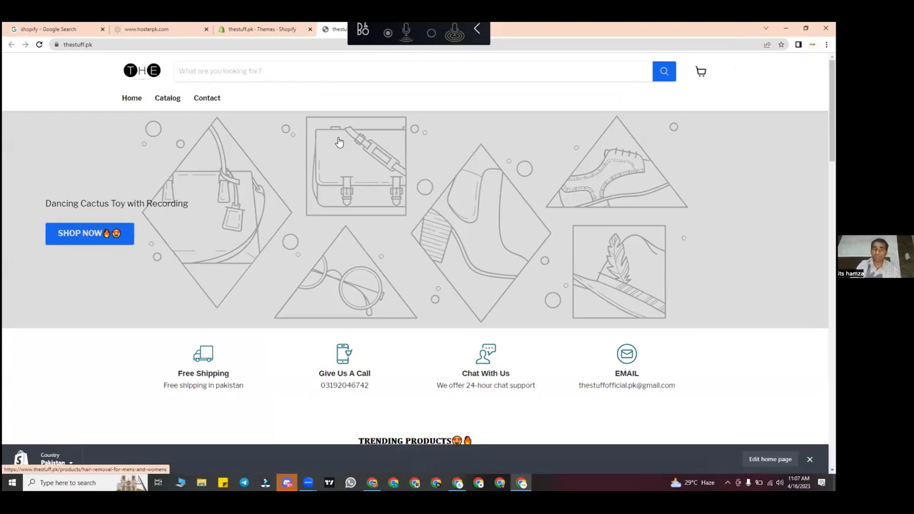
scroll(340, 142, "down", 15)
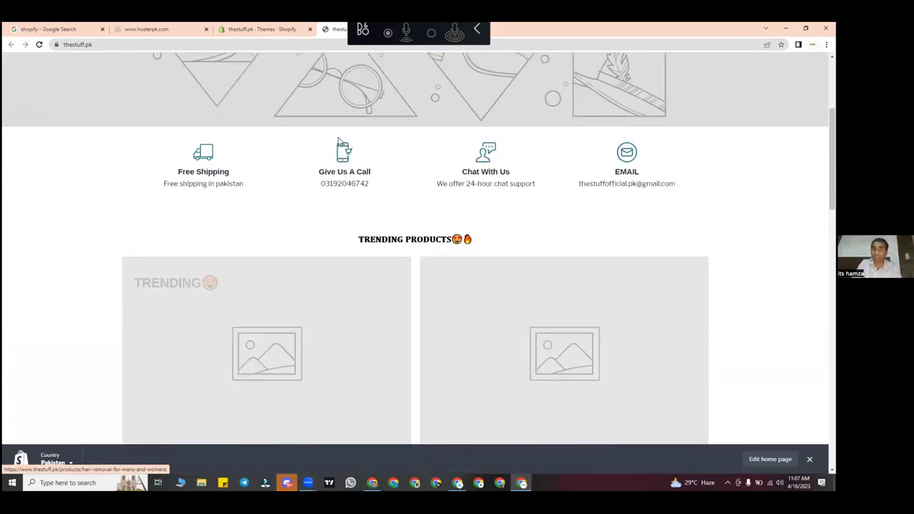
scroll(340, 142, "up", 4)
scroll(339, 143, "up", 8)
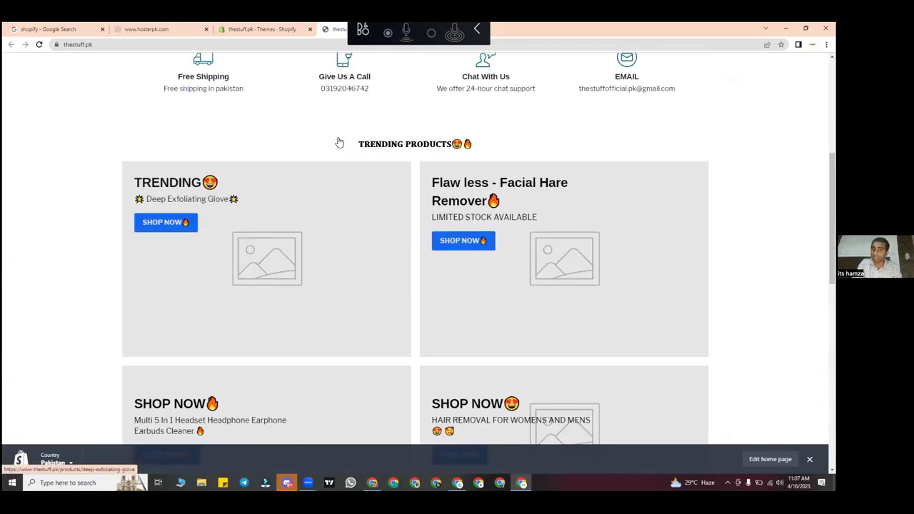
scroll(344, 291, "down", 3)
scroll(344, 291, "down", 9)
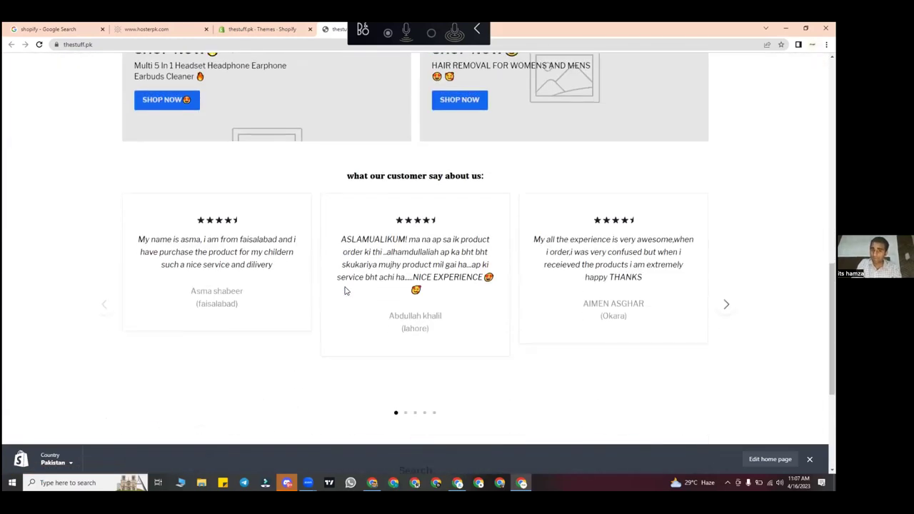
scroll(344, 291, "up", 4)
scroll(345, 291, "up", 10)
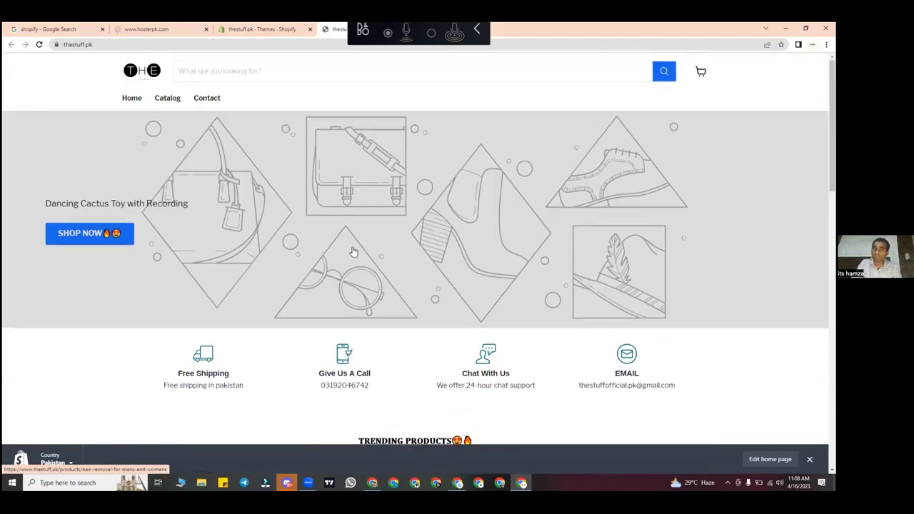
left_click(467, 43)
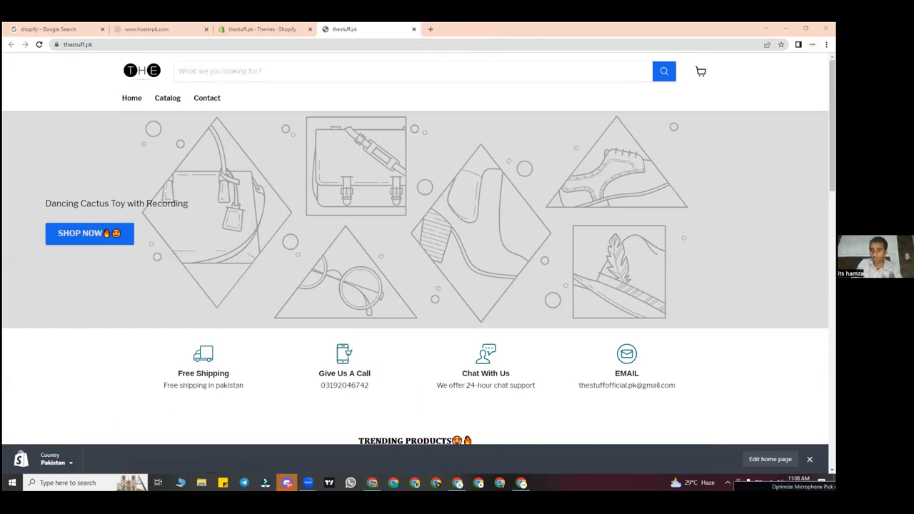
Step: Flip to the Themes admin tab, then back to the thestuff.pk storefront tab
left_click(259, 29)
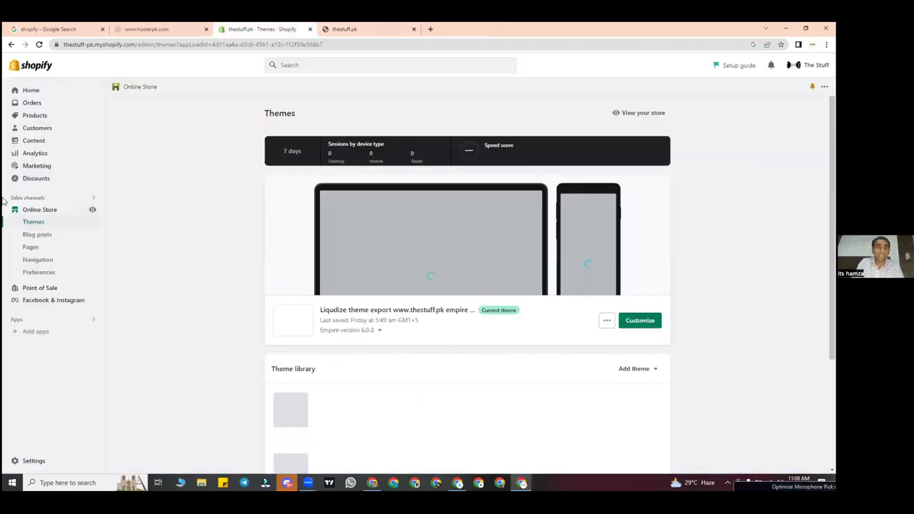
left_click(399, 26)
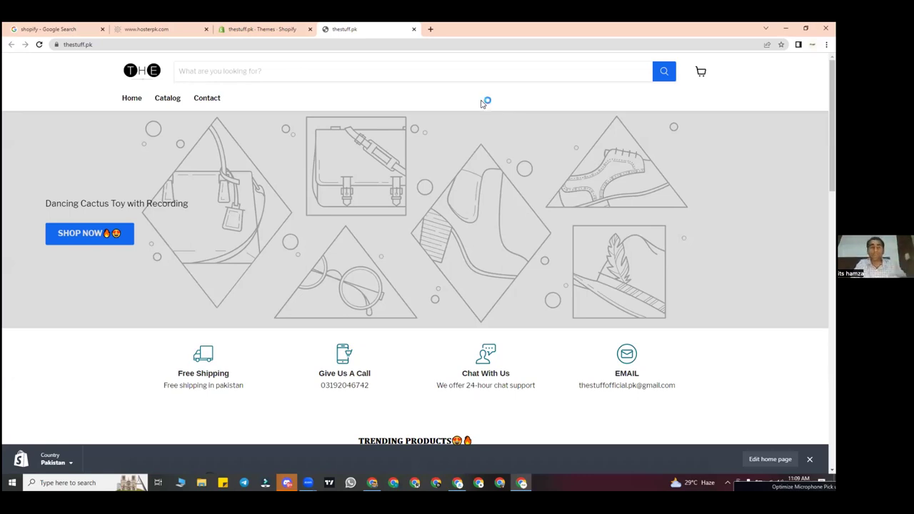
Step: Scroll the storefront briefly, then switch to the 'thestuff.pk - Themes - Shopify' tab
scroll(95, 72, "down", 4)
scroll(95, 73, "down", 4)
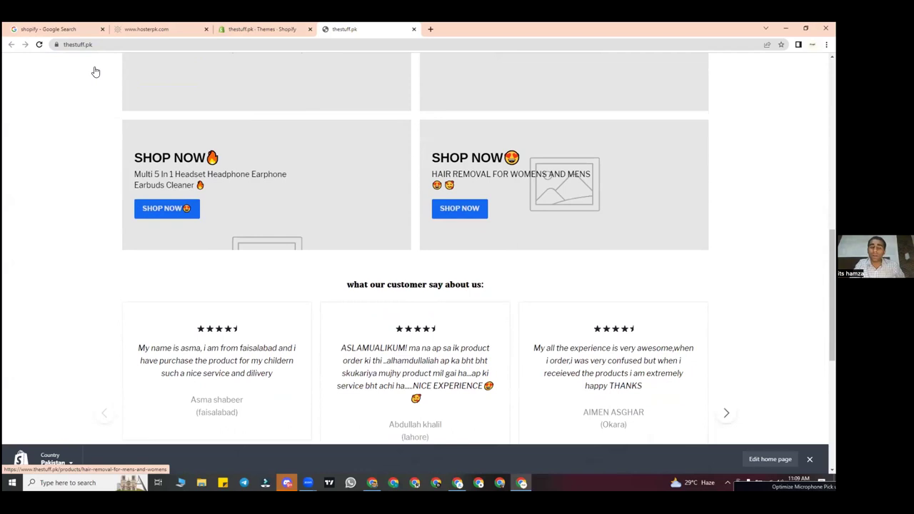
scroll(258, 282, "up", 12)
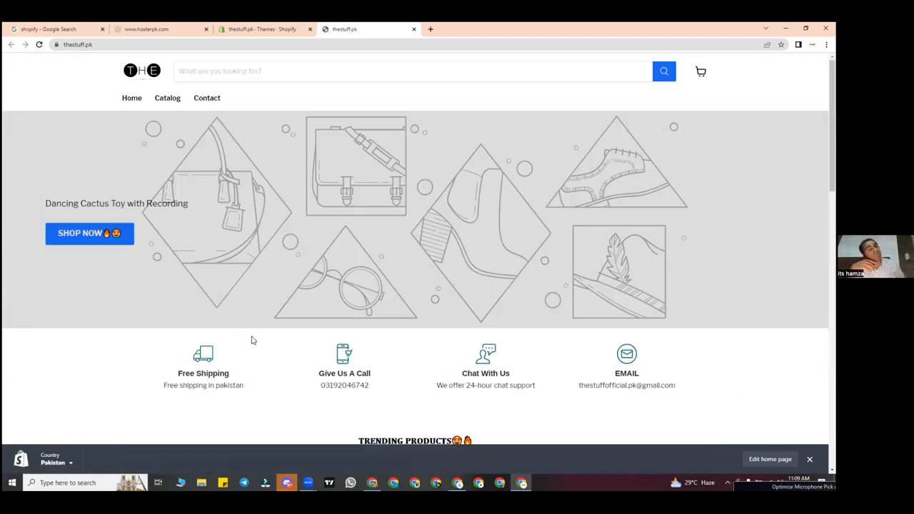
left_click(260, 27)
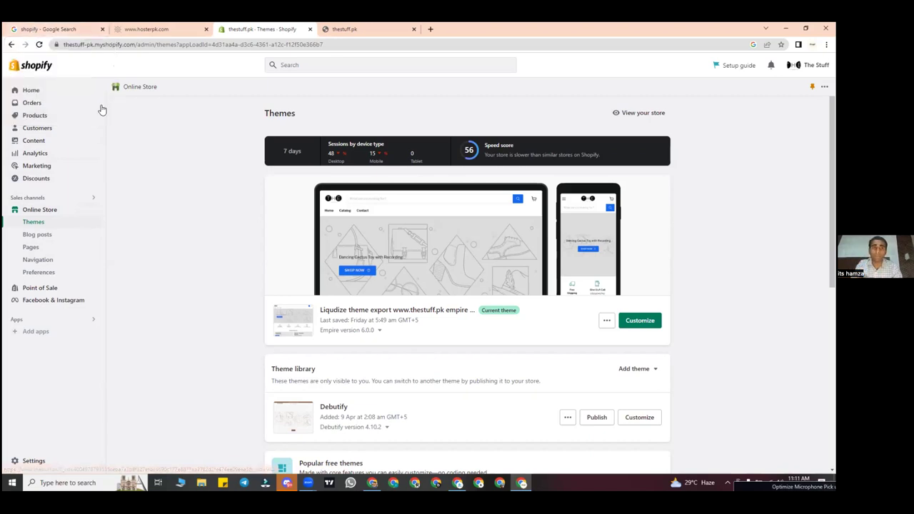
Step: Close the leftover browser tabs: the Google search for 'shopify' and hosterpk.com
left_click(102, 32)
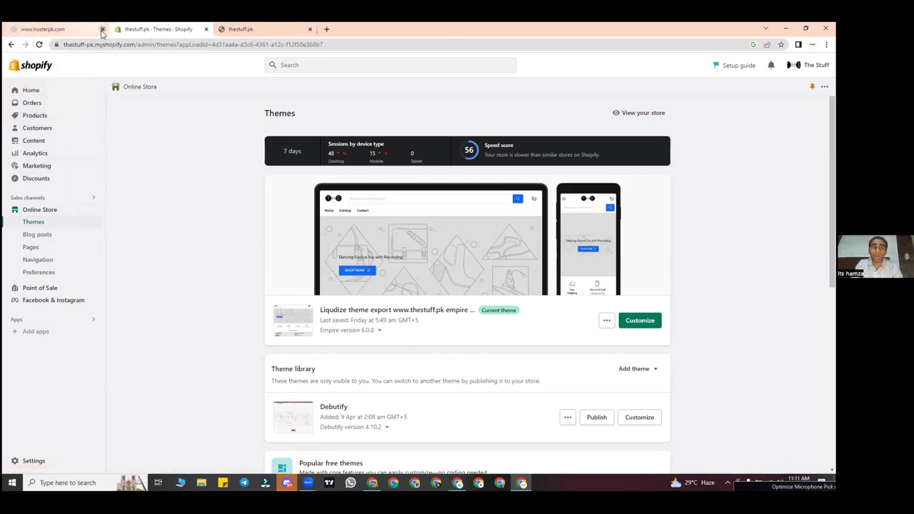
left_click(102, 32)
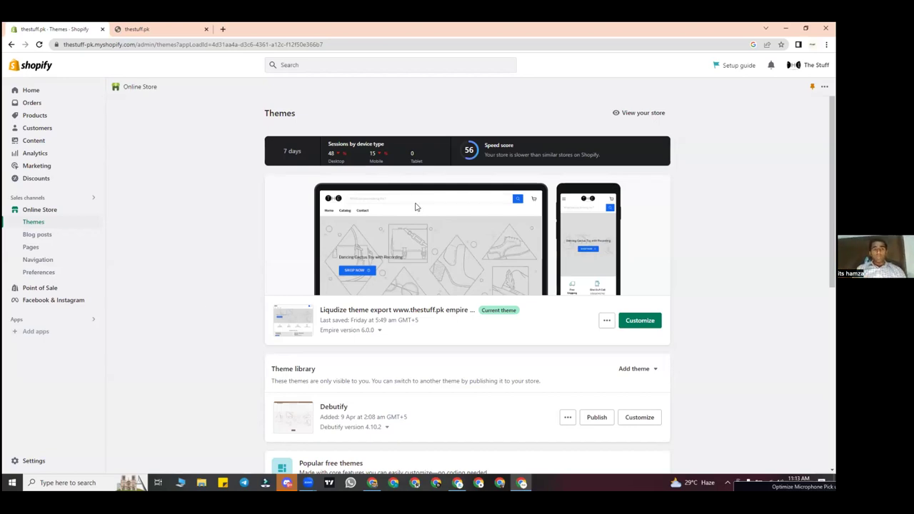
Step: Return to the admin Home page, reload it, then switch to the storefront tab
left_click(57, 92)
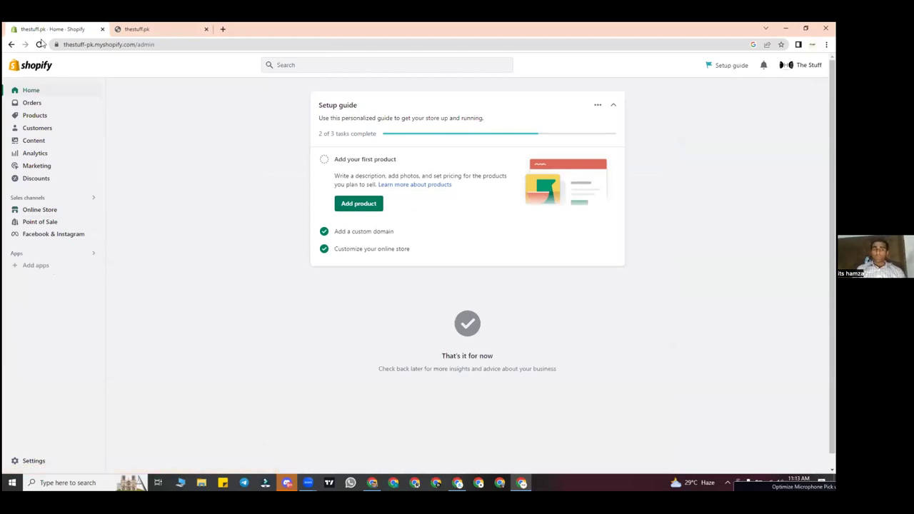
left_click(39, 44)
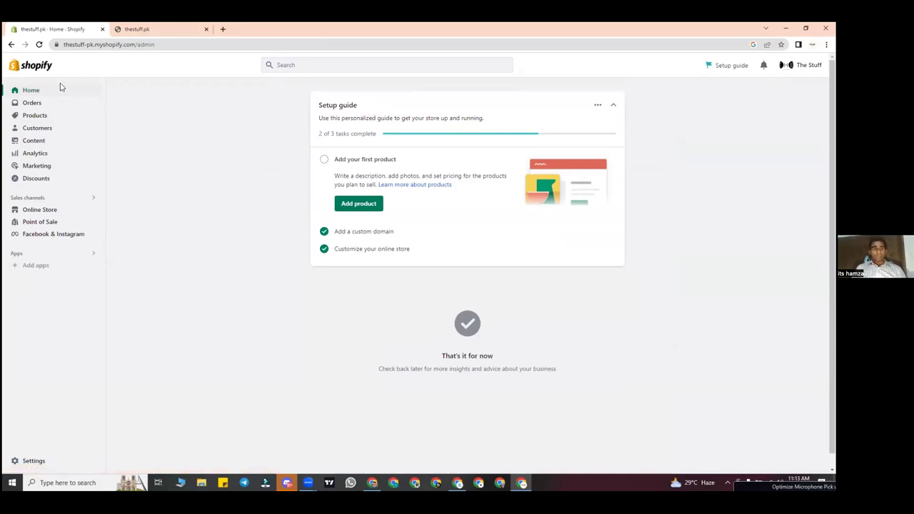
left_click(139, 29)
Step: Scroll the storefront from hero banner to footer and back, then return to admin Home
scroll(271, 297, "down", 2)
scroll(272, 297, "down", 7)
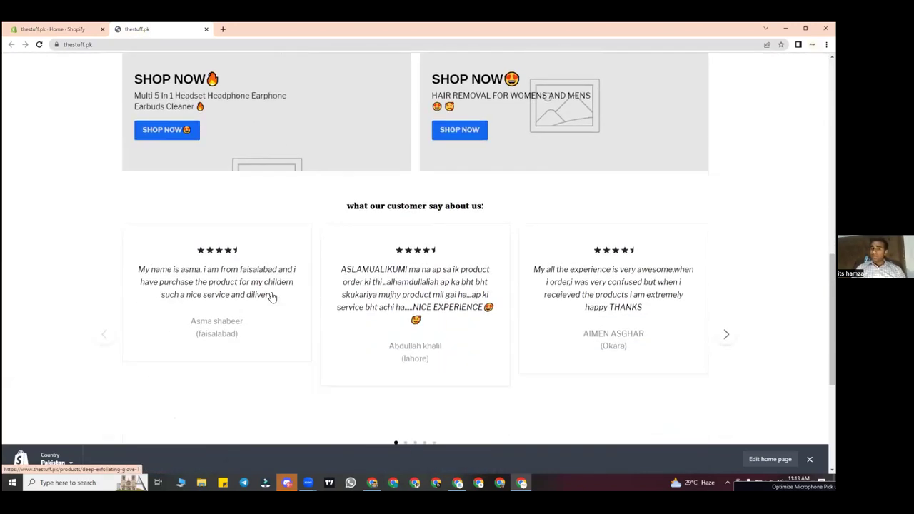
scroll(271, 298, "up", 3)
scroll(347, 147, "up", 6)
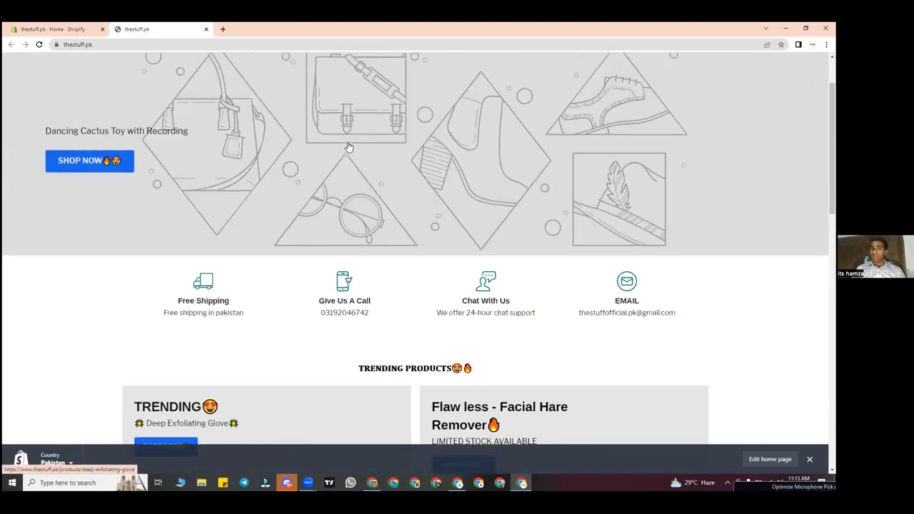
scroll(348, 145, "down", 1)
scroll(348, 145, "down", 1)
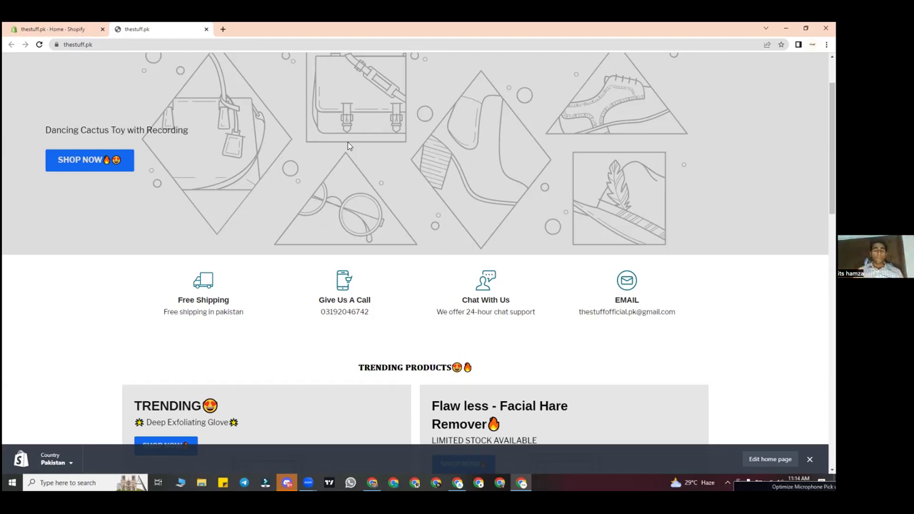
scroll(262, 213, "down", 1)
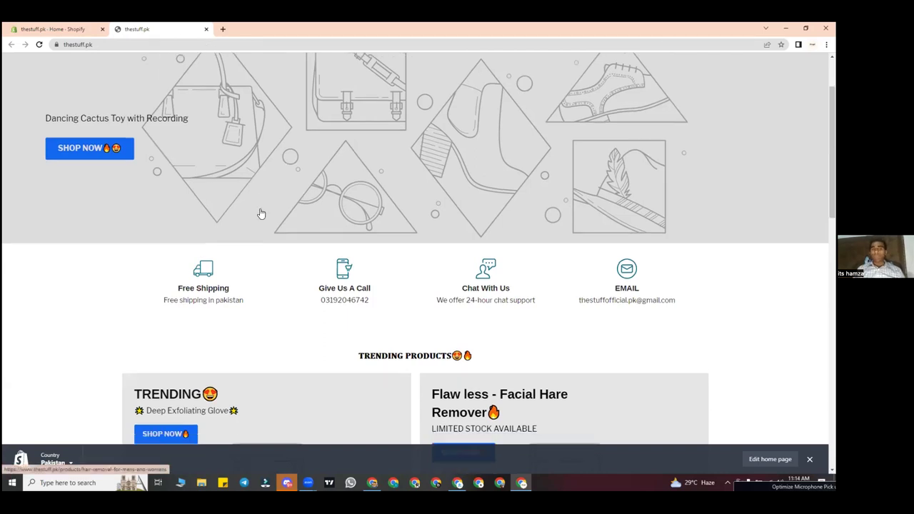
scroll(259, 210, "up", 3)
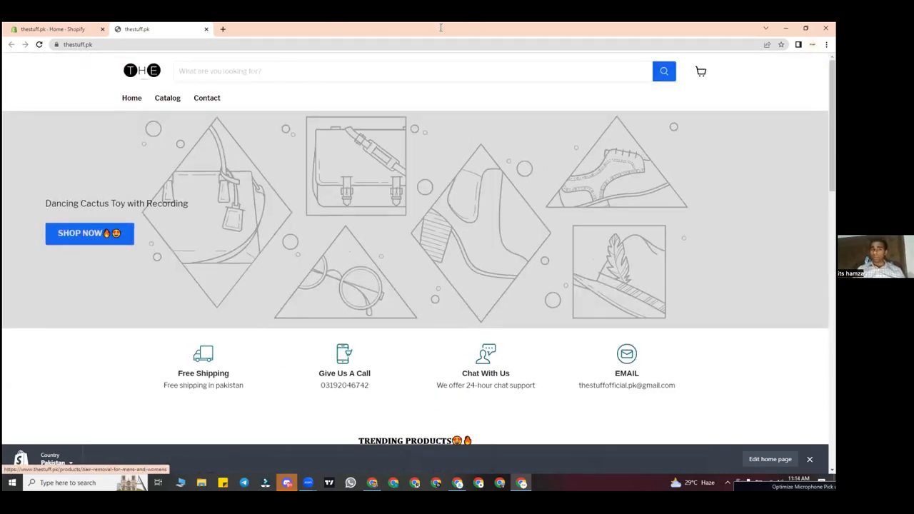
scroll(467, 96, "down", 15)
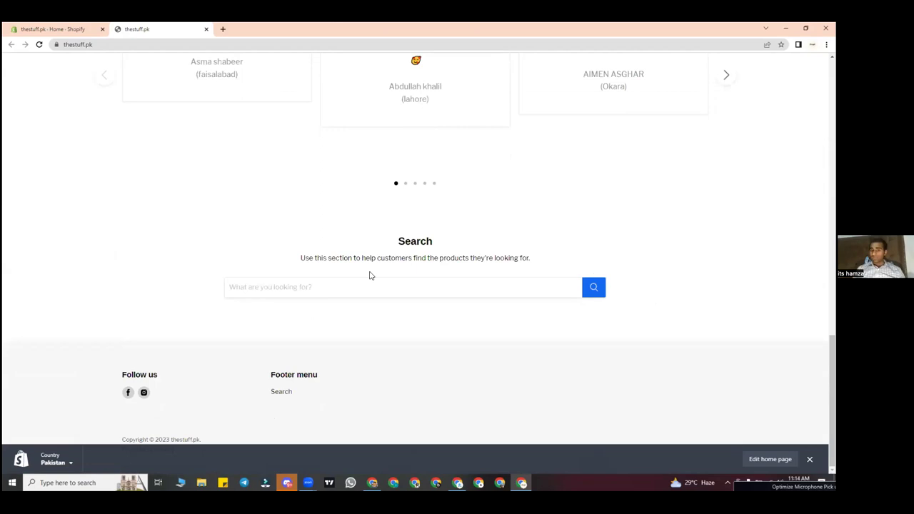
scroll(443, 122, "up", 15)
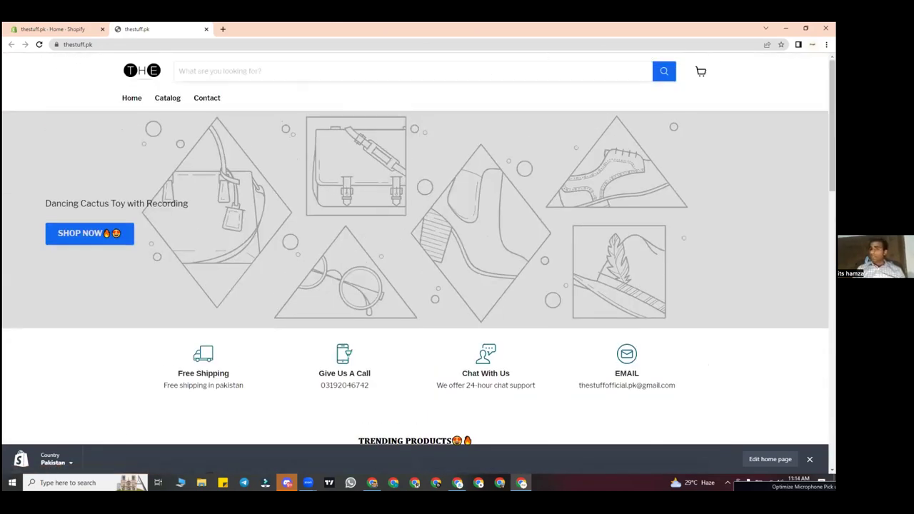
left_click(64, 28)
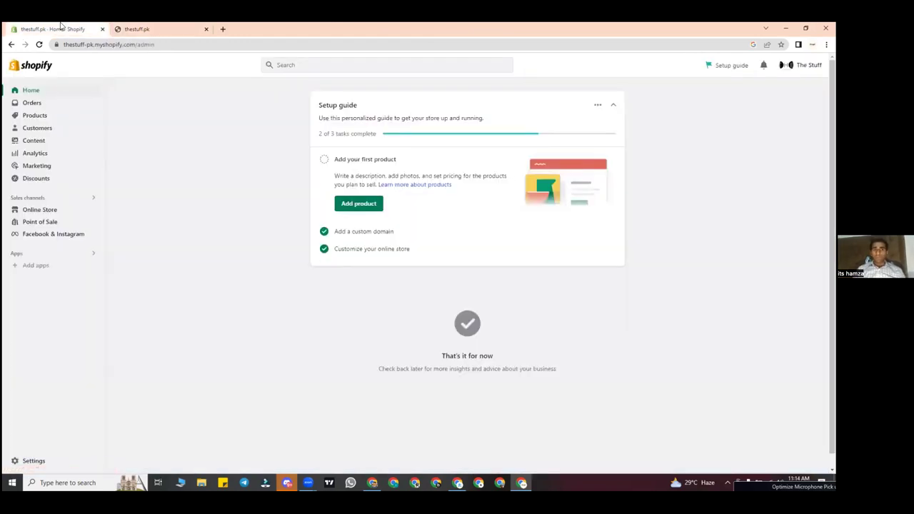
left_click(139, 29)
left_click(84, 29)
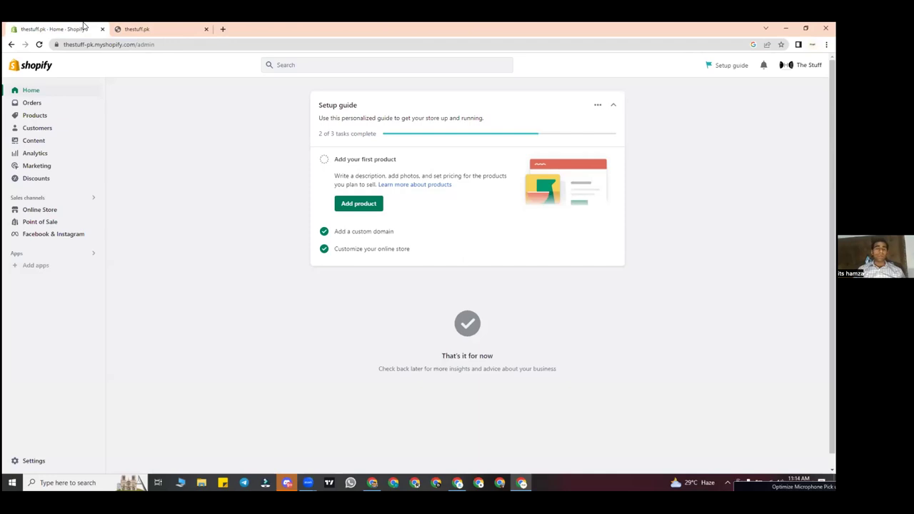
left_click(151, 28)
scroll(332, 278, "down", 6)
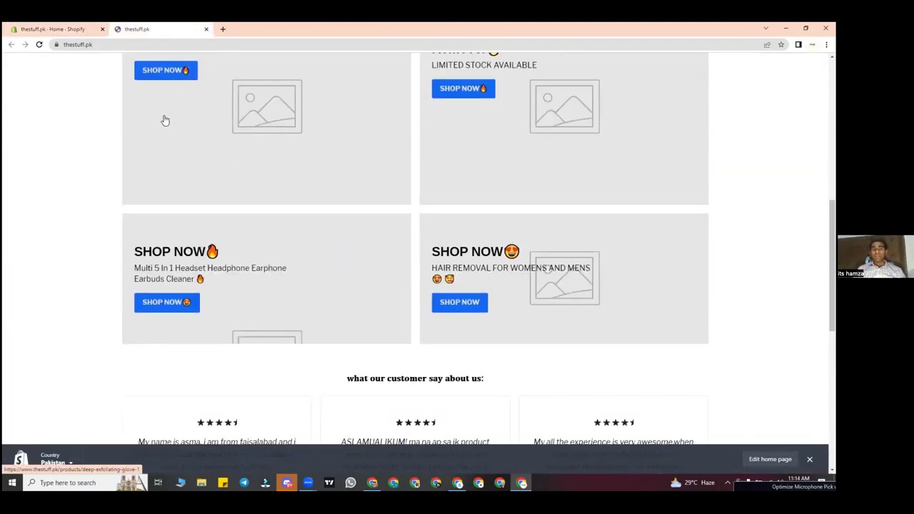
left_click(47, 29)
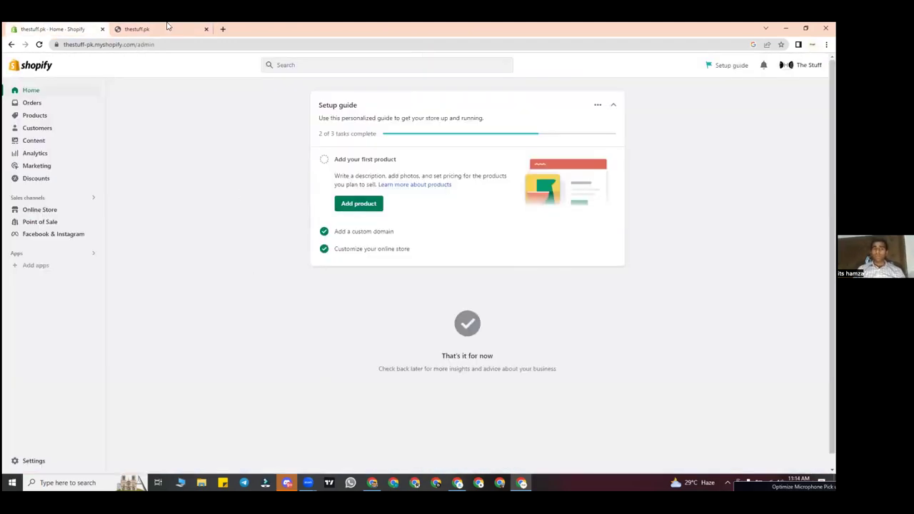
left_click(167, 27)
scroll(197, 143, "up", 10)
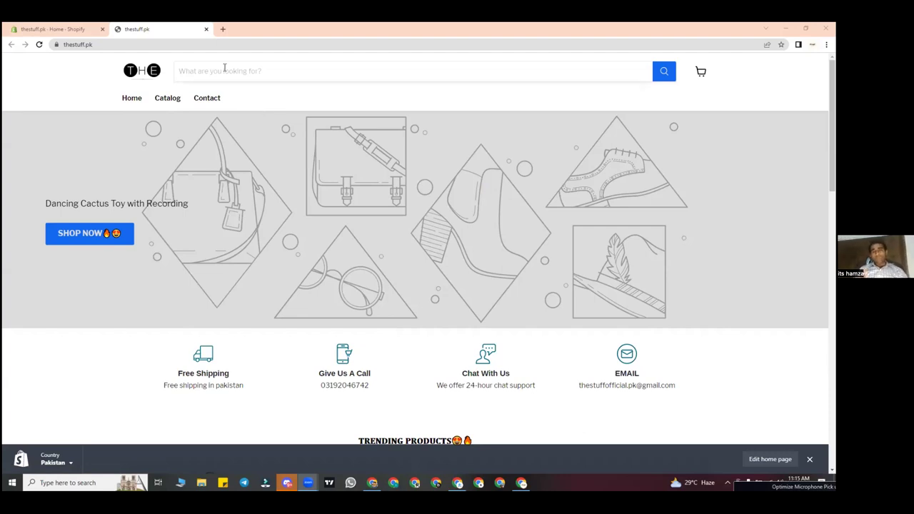
left_click(65, 28)
key("ctrl+Tab")
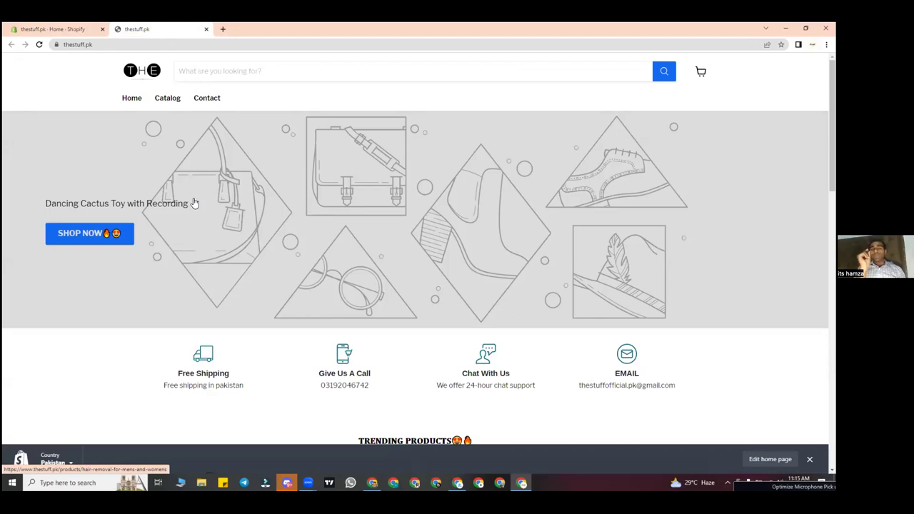
left_click(92, 44)
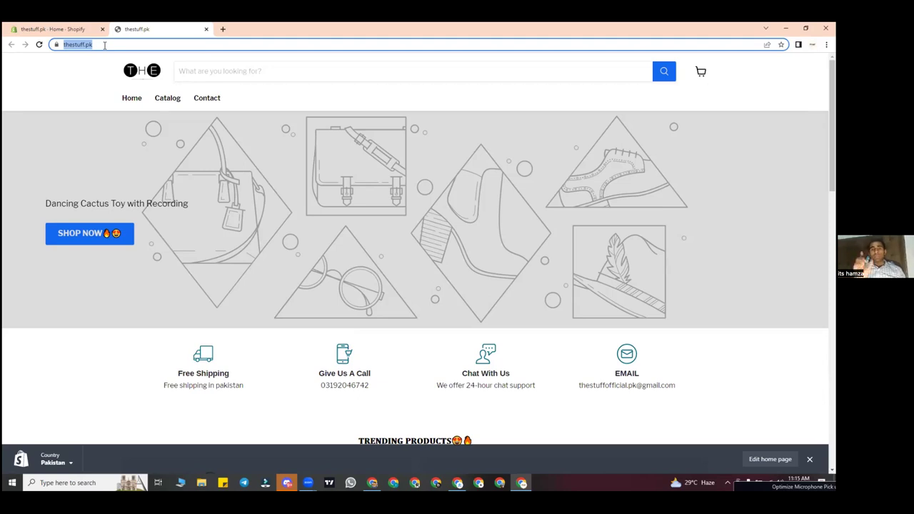
left_click(56, 28)
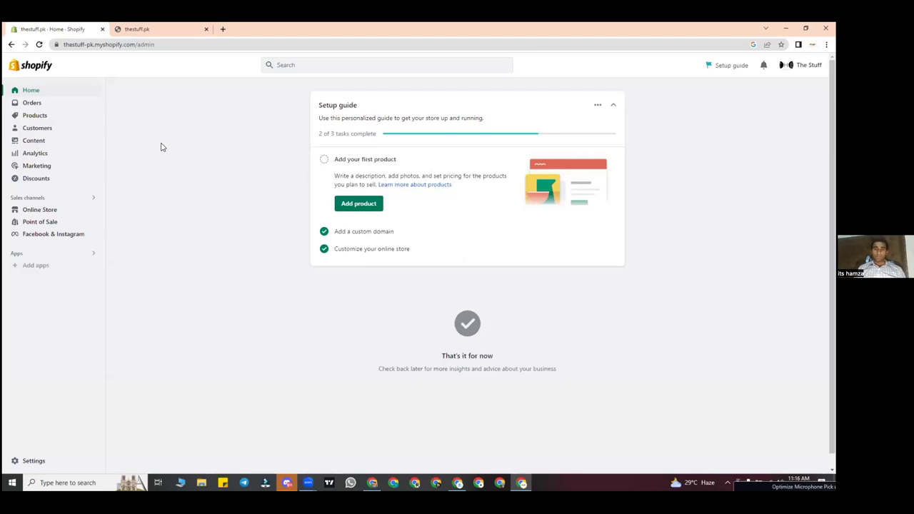
Step: Toggle between the storefront and admin Home tabs, ending on admin Home
left_click(163, 28)
left_click(74, 27)
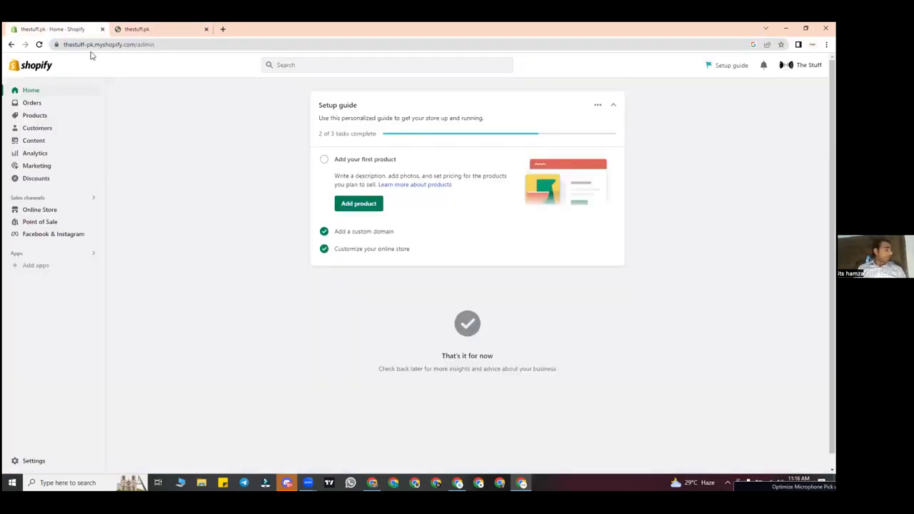
left_click(137, 28)
left_click(84, 27)
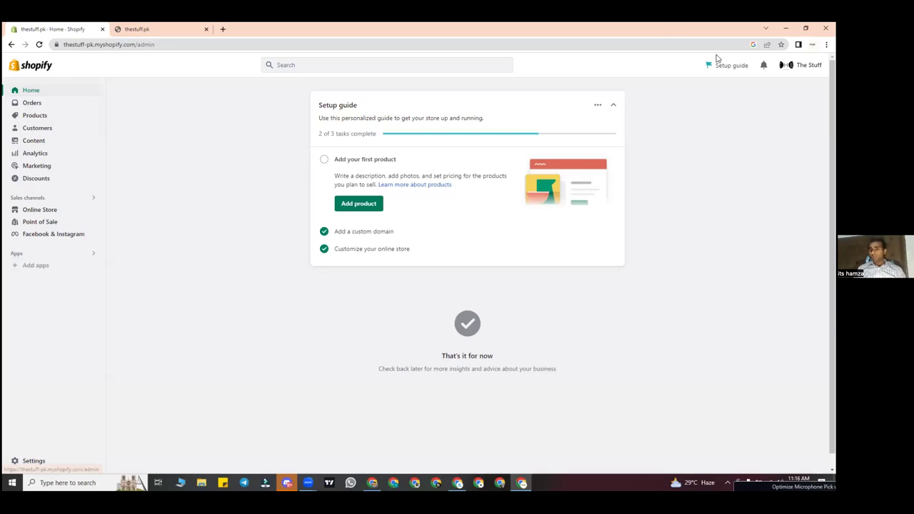
Step: Open and close The Stuff account menu, then dismiss the Setup guide via its '...' menu
left_click(800, 65)
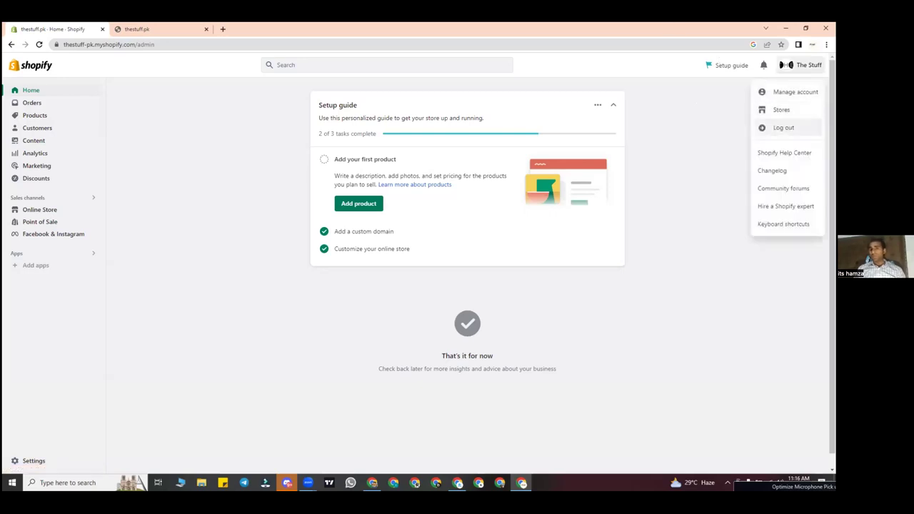
left_click(649, 86)
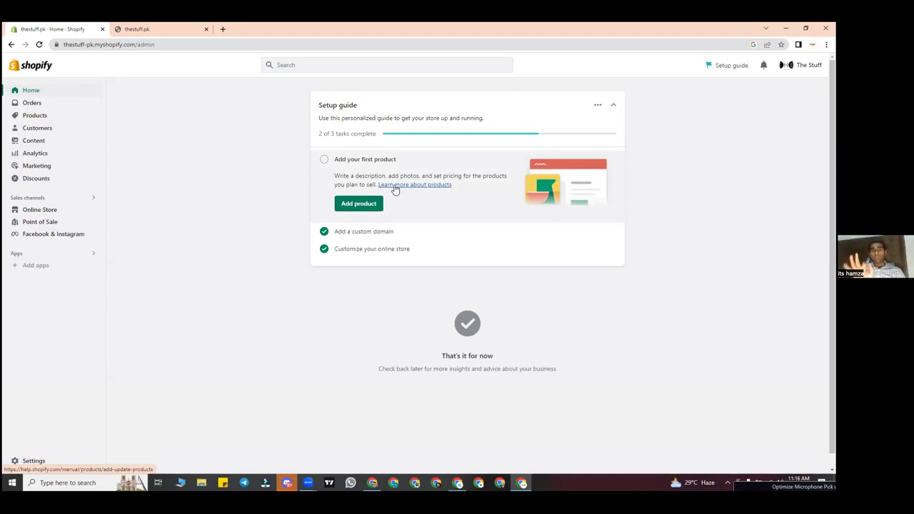
left_click(598, 112)
left_click(593, 125)
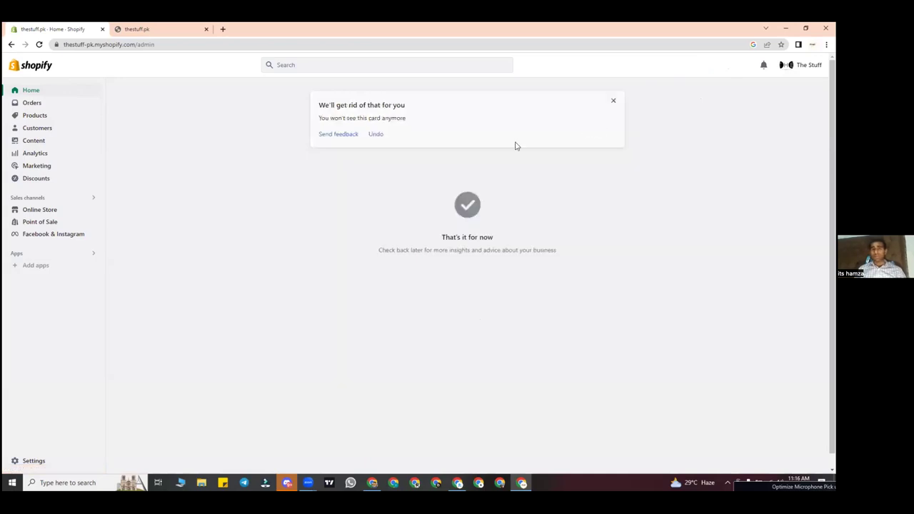
Step: Close the dismissal notice, check the 81-session Live View, return Home and select the theme-change activity
left_click(614, 102)
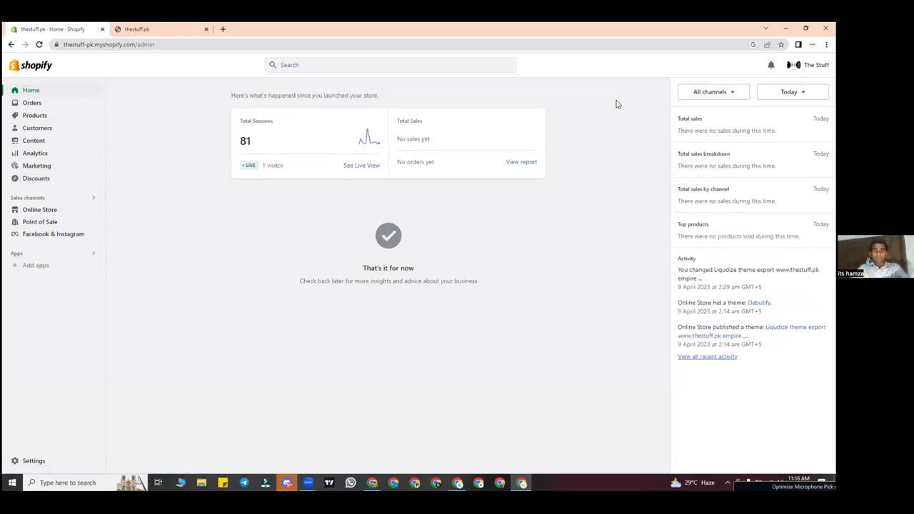
left_click(249, 148)
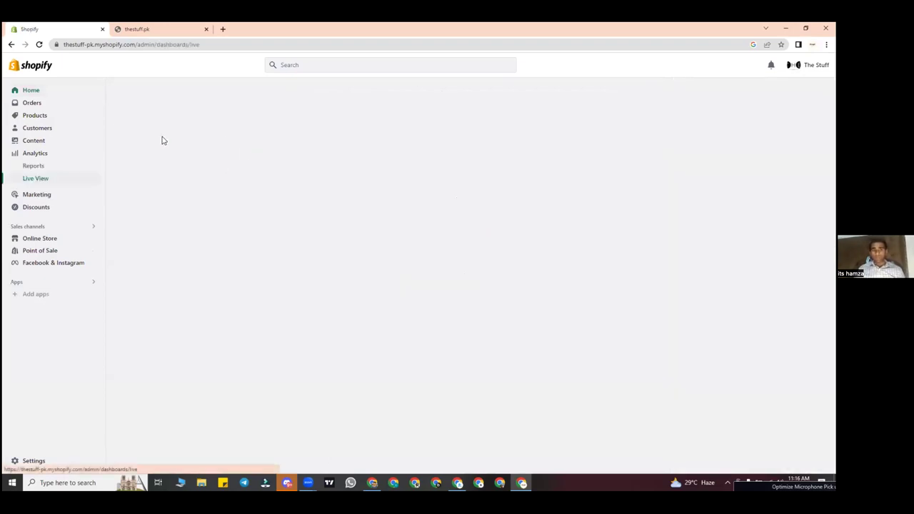
left_click(60, 94)
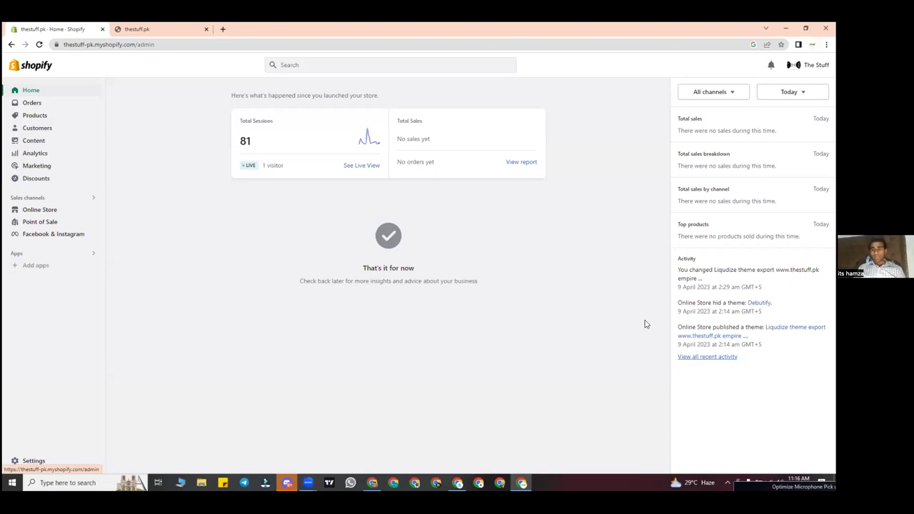
left_click_drag(679, 269, 754, 269)
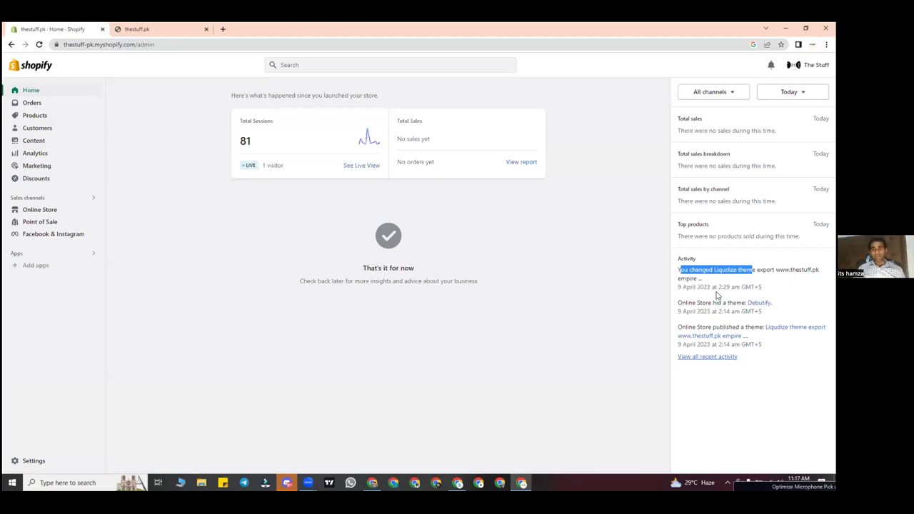
Step: Go from the admin Home page to the Analytics dashboard
left_click(660, 258)
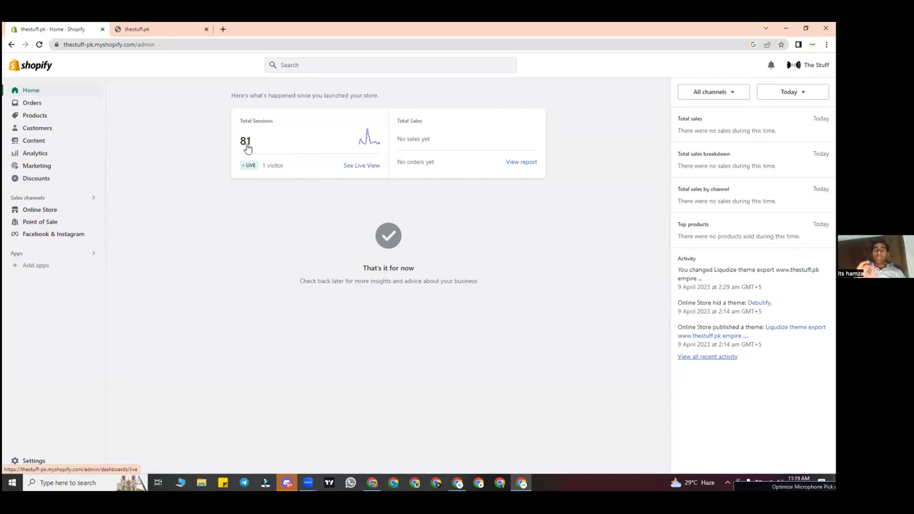
left_click(60, 154)
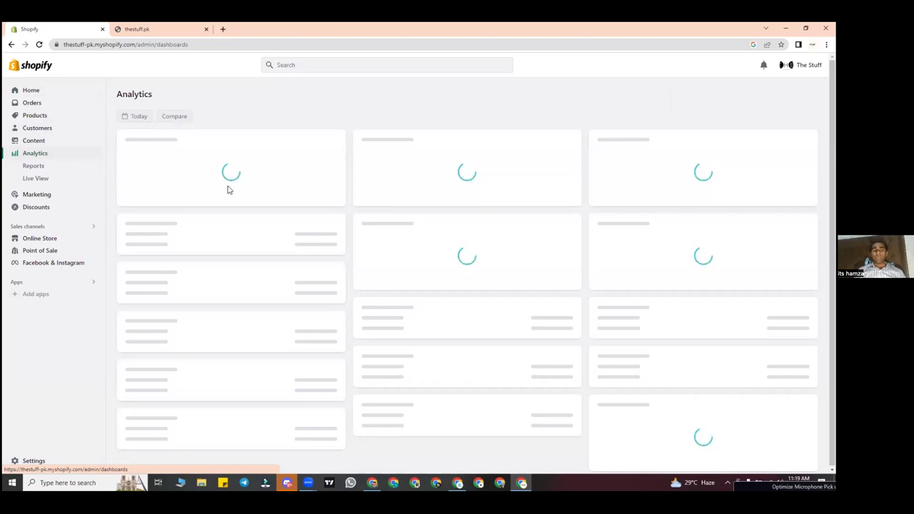
Step: Look over today's analytics cards, noting the 2 sessions, then return to Home
scroll(313, 198, "down", 1)
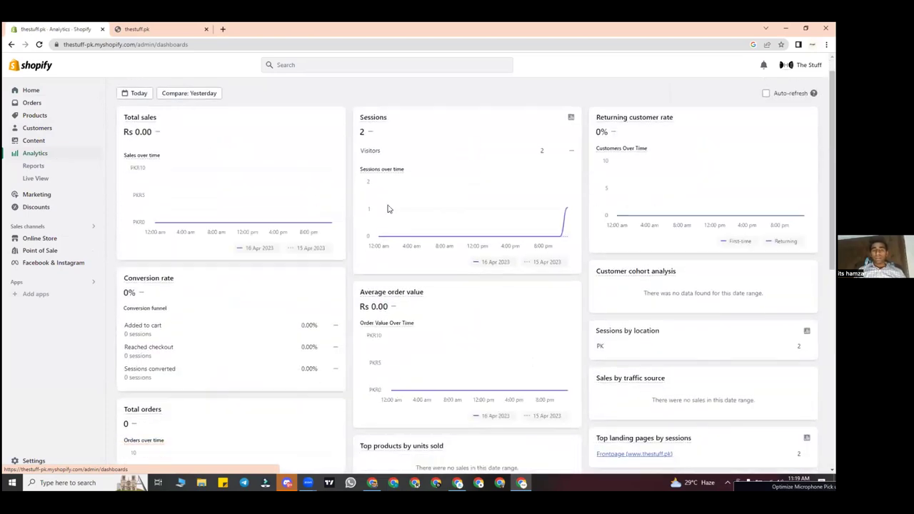
left_click_drag(366, 132, 353, 133)
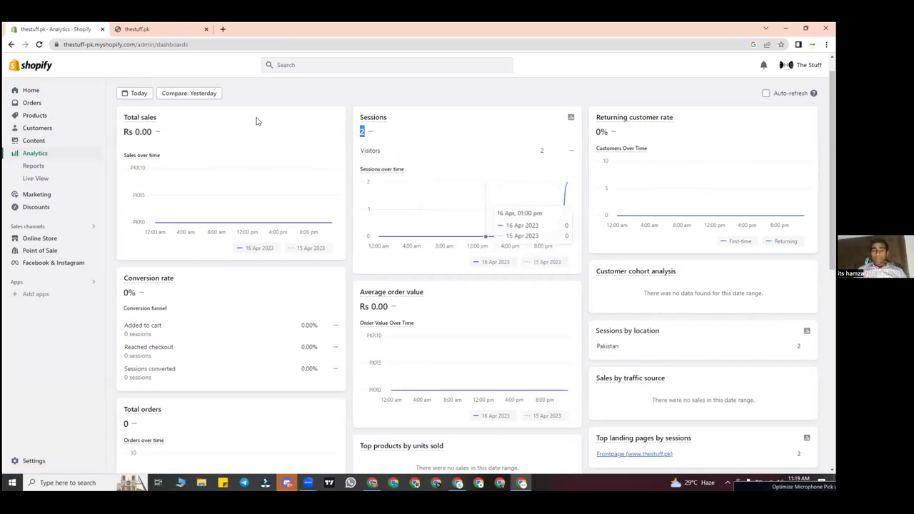
left_click(78, 92)
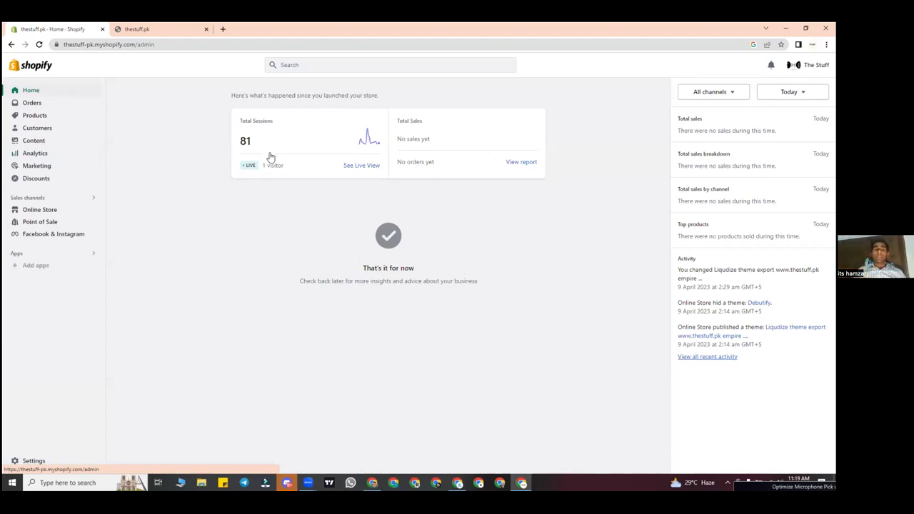
Step: Open Live View from the Total Sessions figure and check the visitors-right-now count
left_click(245, 143)
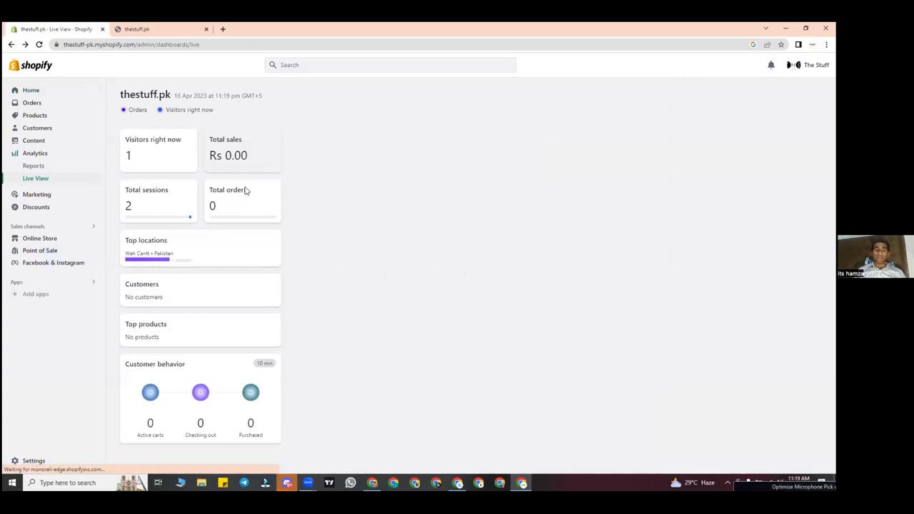
scroll(245, 191, "left", 5)
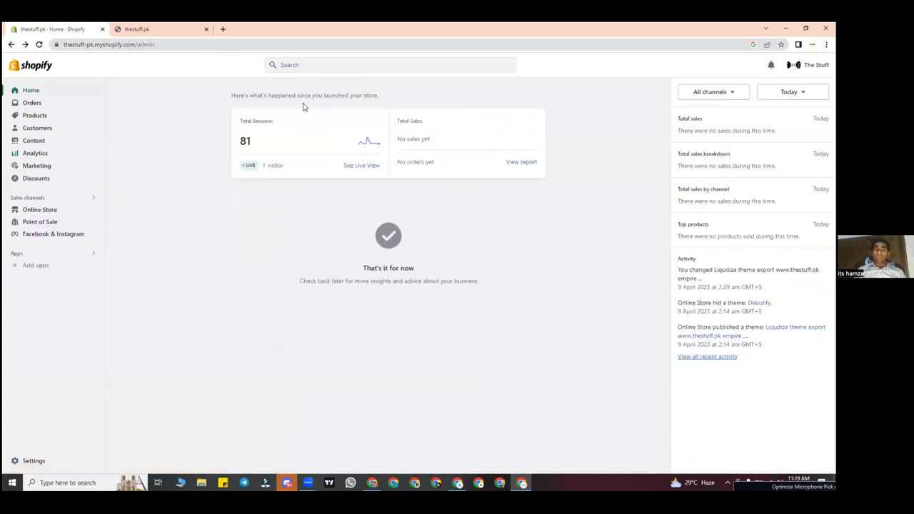
left_click(341, 151)
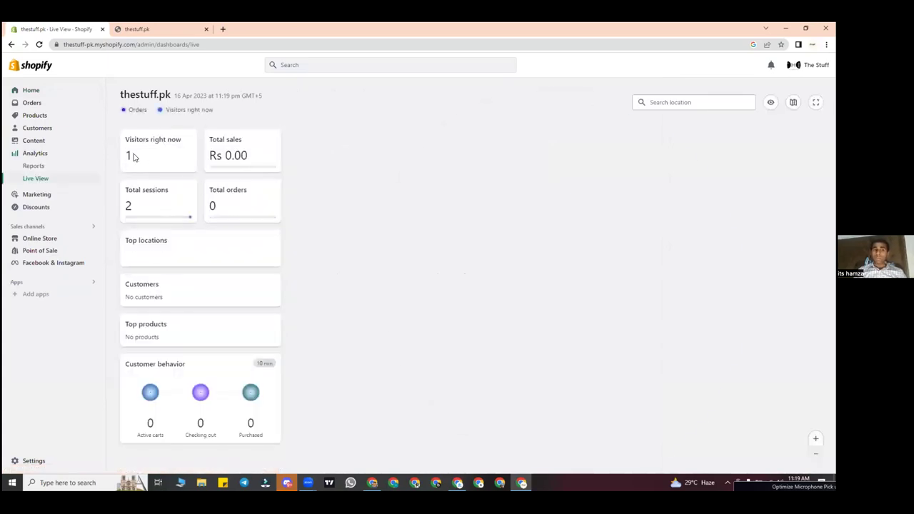
double_click(130, 155)
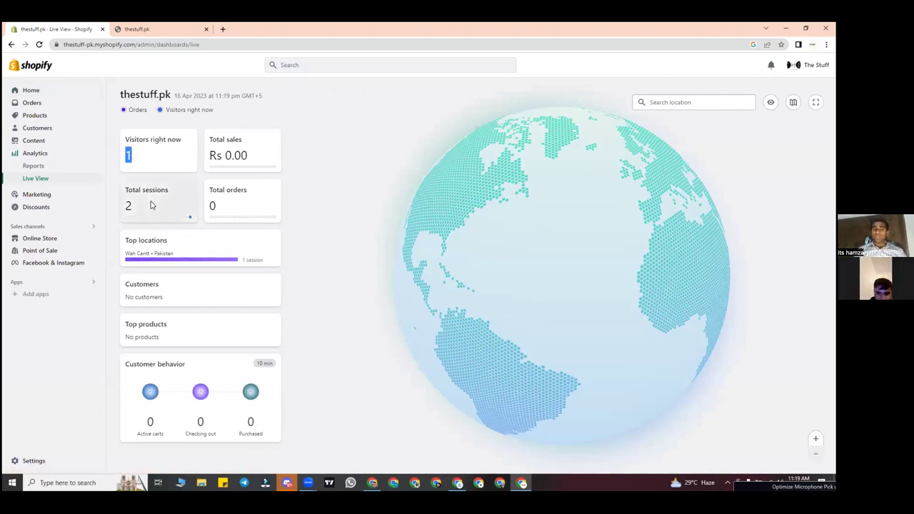
Step: Open the Sessions over time report from the reports list, then close it and return to Live View
left_click(150, 205)
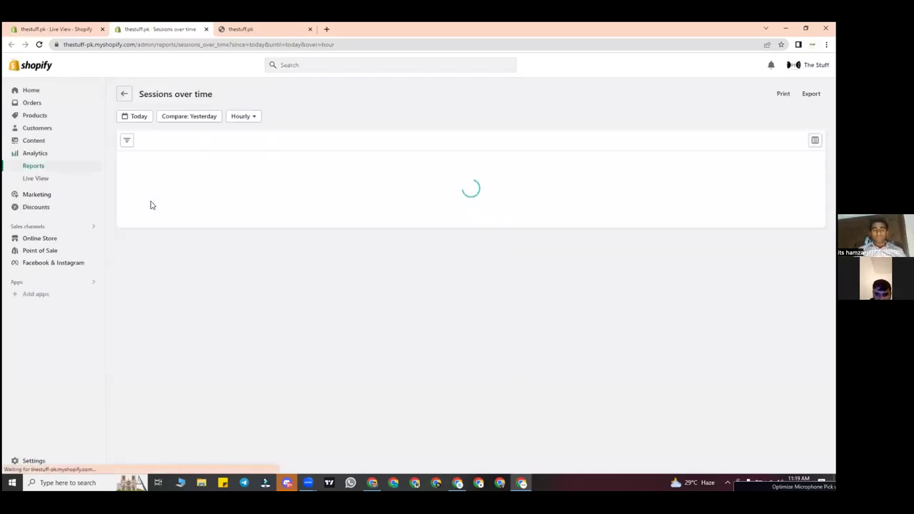
left_click(123, 95)
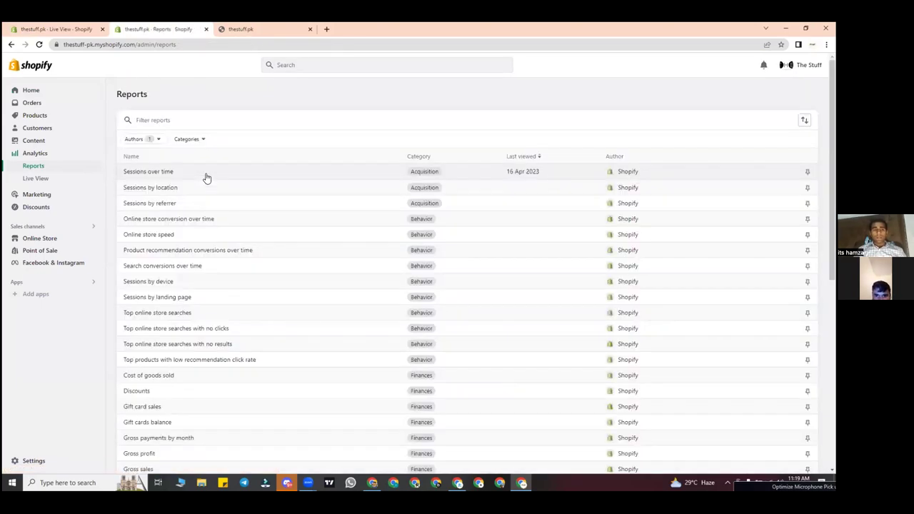
left_click(205, 176)
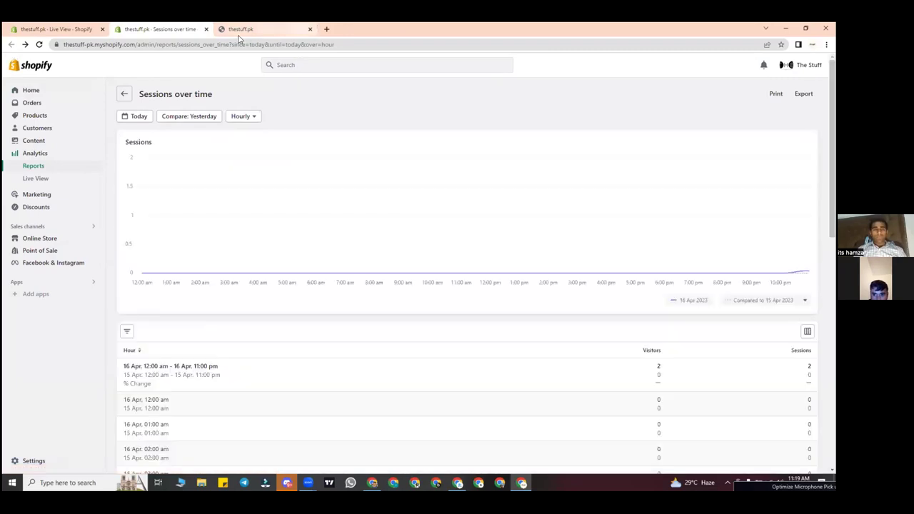
left_click(206, 29)
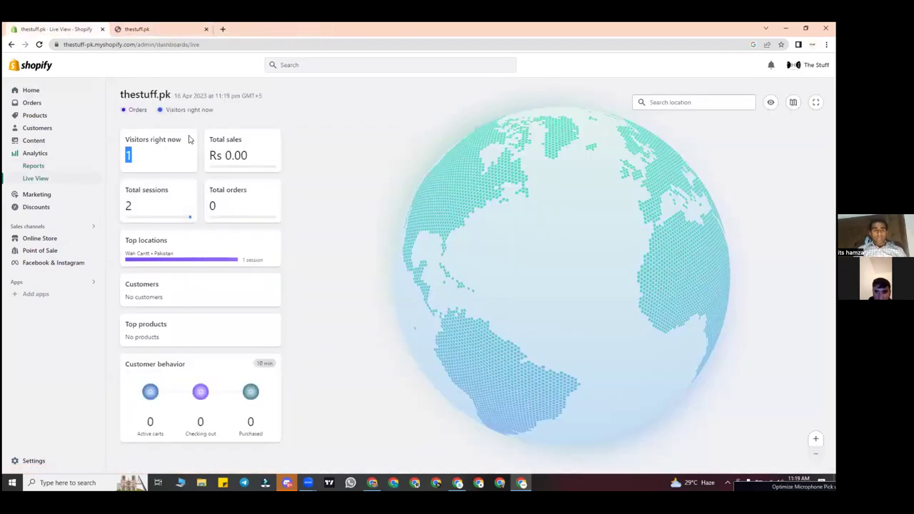
left_click(157, 151)
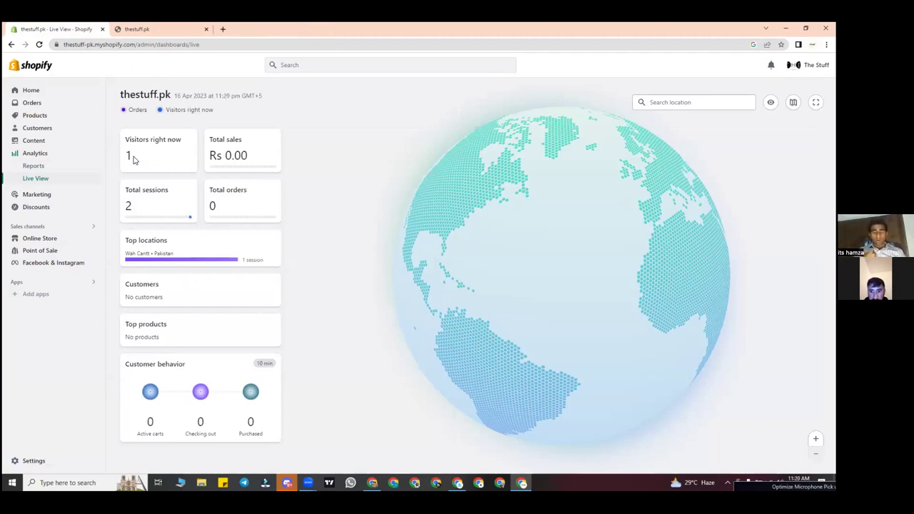
left_click(125, 29)
Step: Return from Live View to the admin Home overview showing 81 sessions
left_click(44, 26)
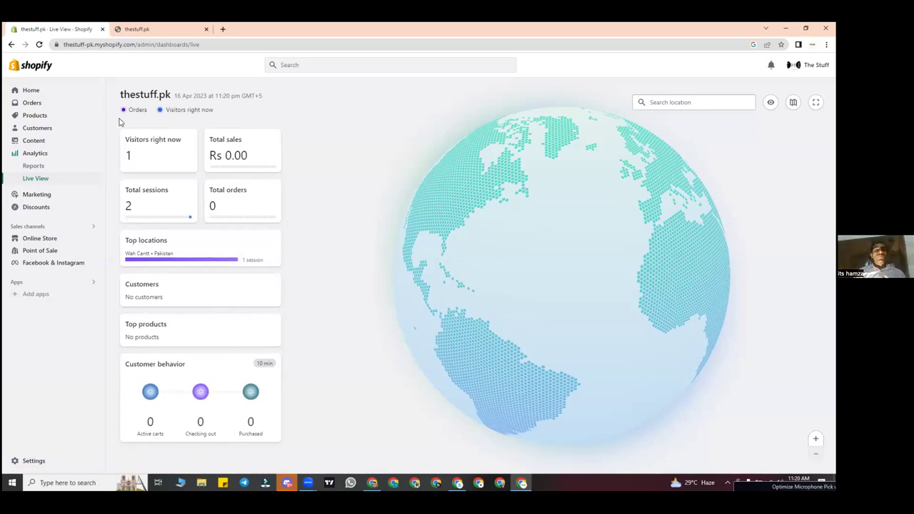
left_click(57, 92)
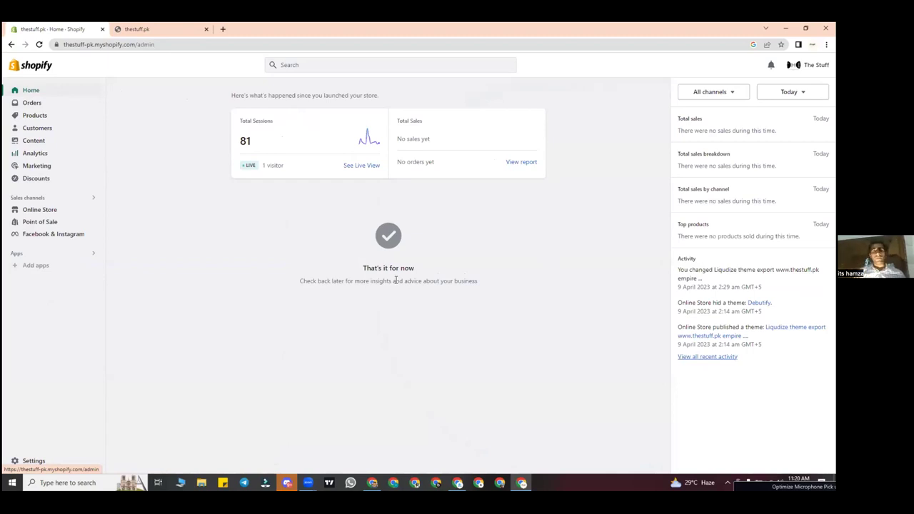
Step: Go to the Orders page, still empty with no orders
left_click(83, 106)
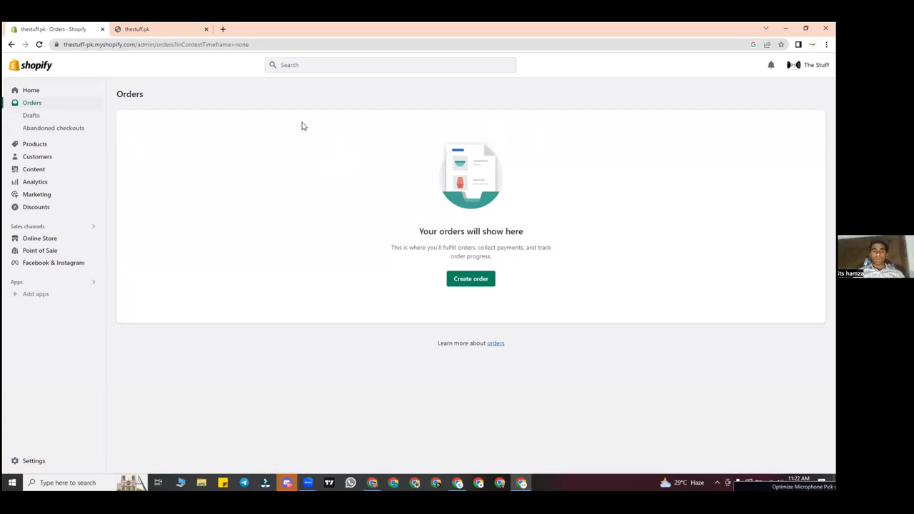
Step: Navigate via Home and Orders to the empty Drafts page for manual orders and invoices
left_click(43, 90)
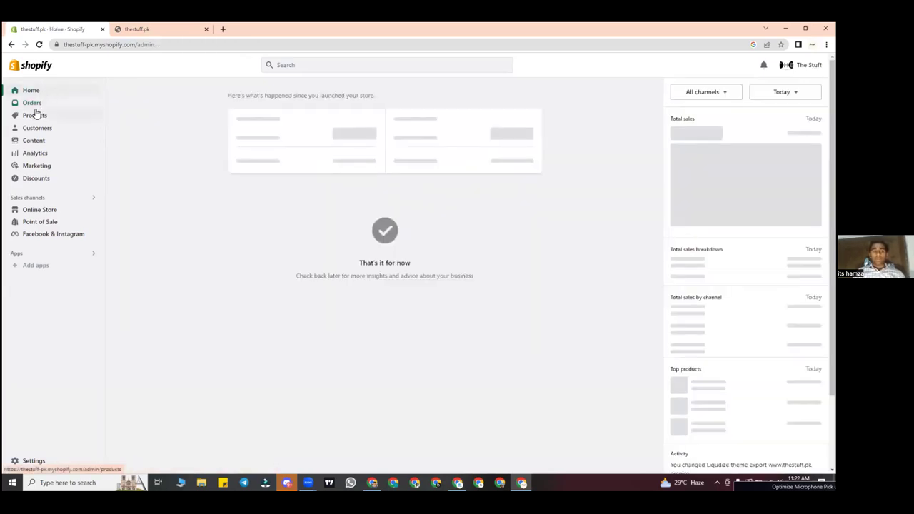
left_click(40, 105)
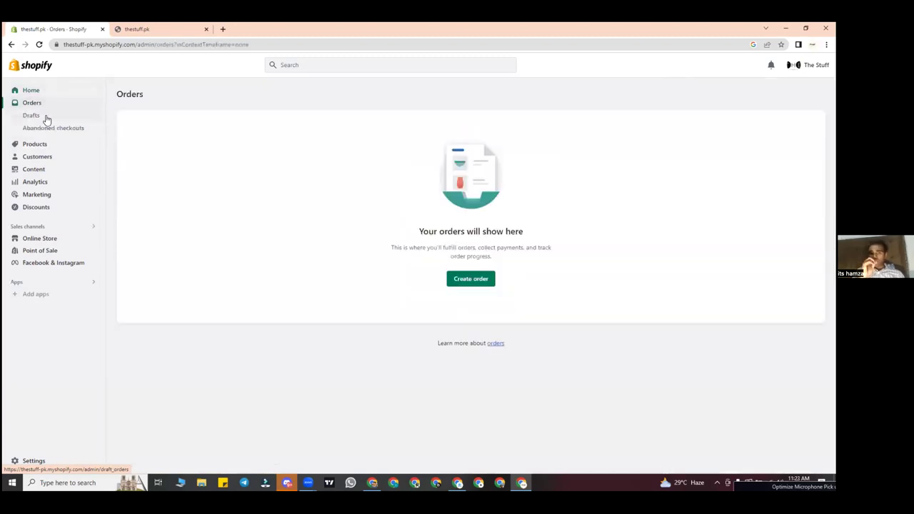
left_click(46, 118)
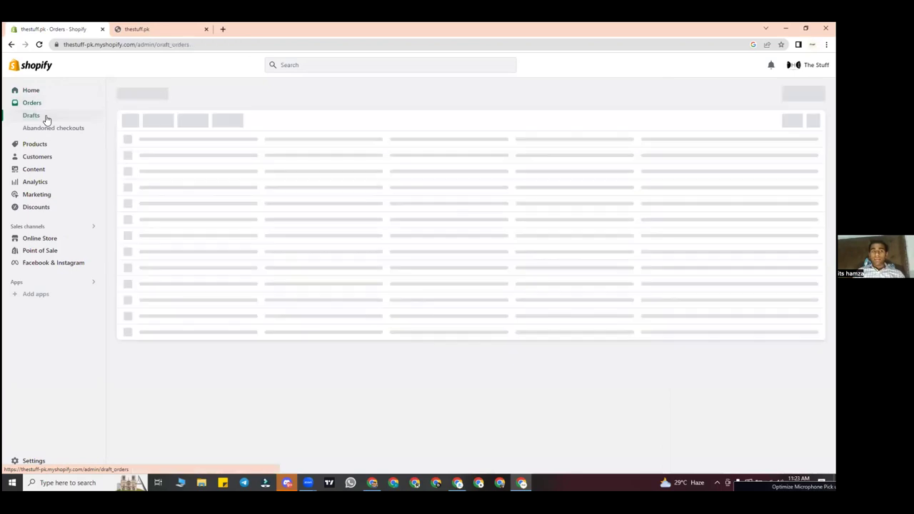
left_click(50, 130)
left_click(57, 118)
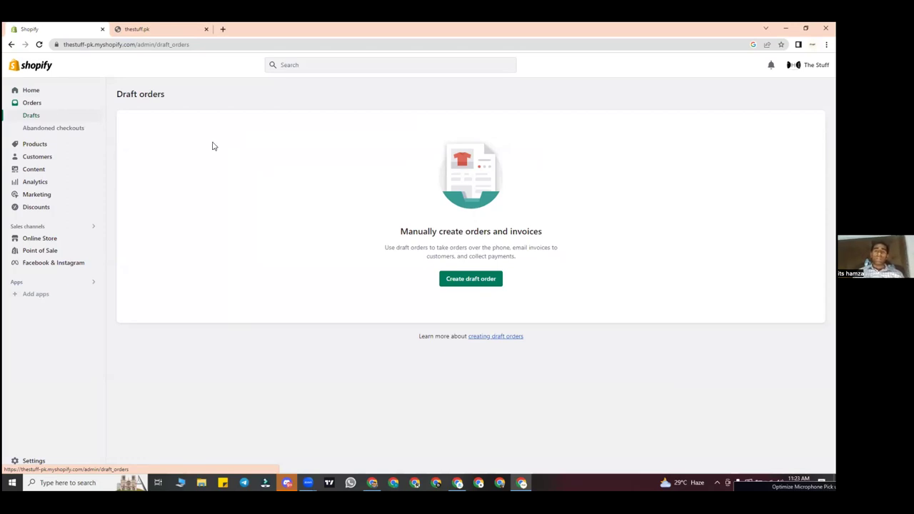
Step: Dismiss a stray context menu and go to Orders > Abandoned checkouts
right_click(350, 141)
left_click(313, 164)
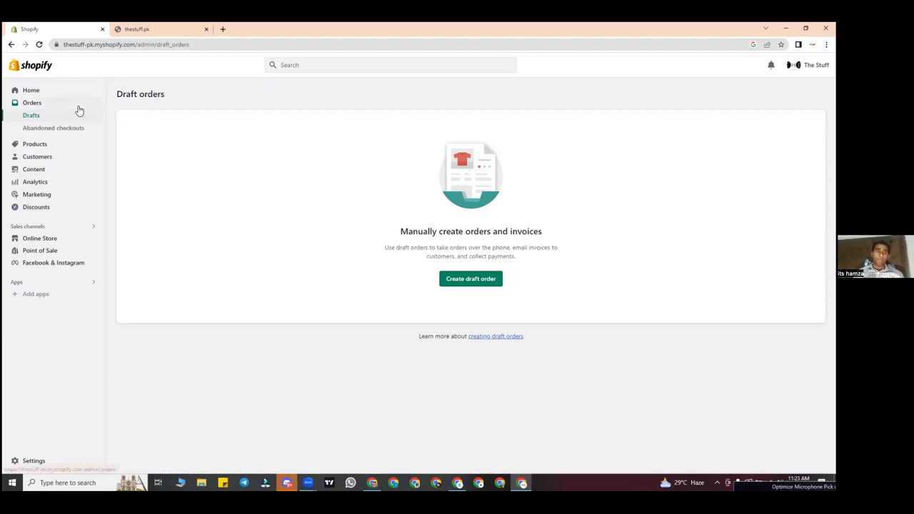
left_click(42, 129)
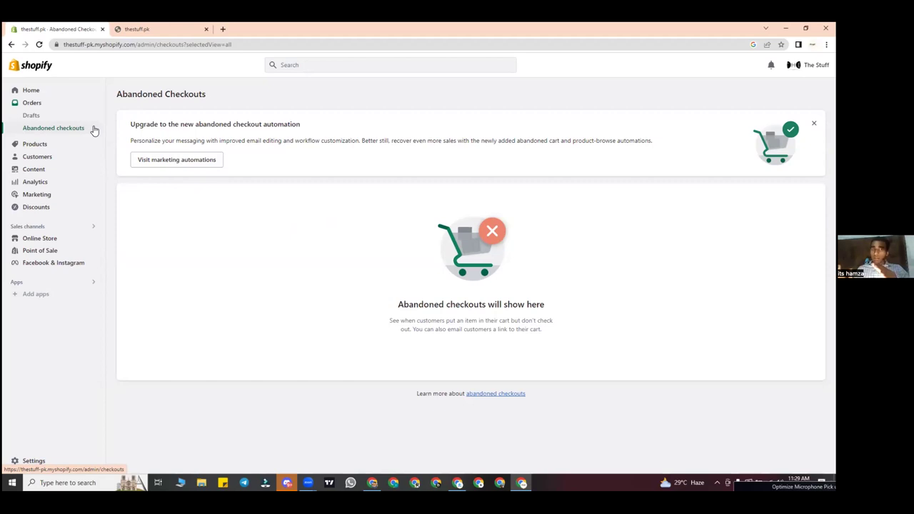
Step: Open a new Chrome tab, clear the stray 'product' text, and enter bellemish.com
left_click(222, 29)
type("product")
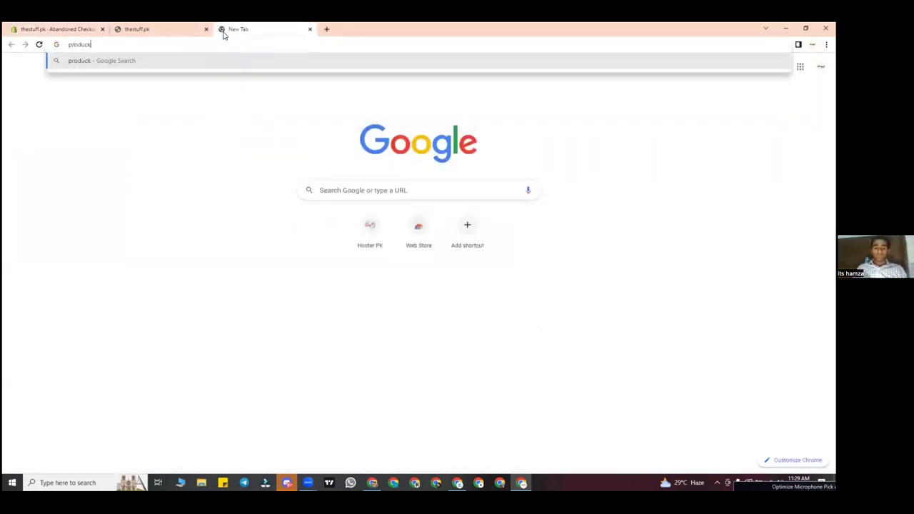
key("BackSpace")
key("BackSpace")
key("BackSpace")
key("BackSpace")
key("BackSpace")
key("BackSpace")
key("BackSpace")
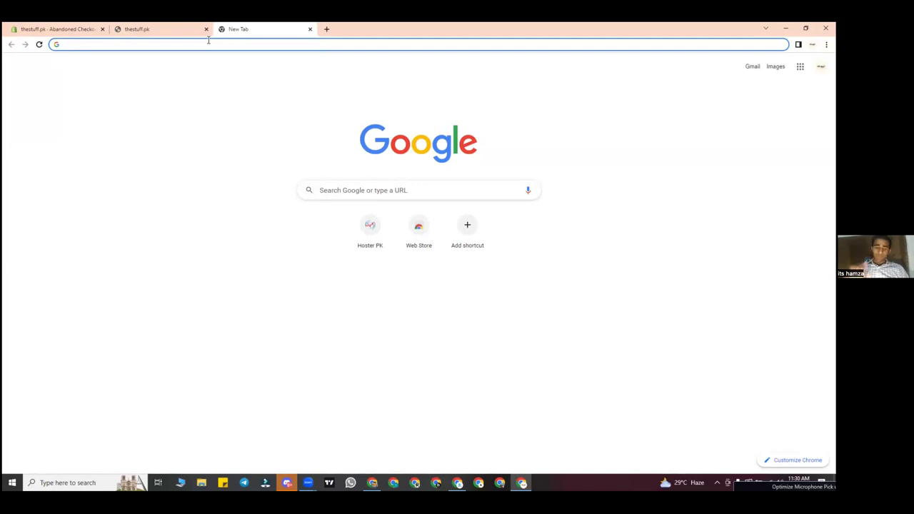
type("bellemish")
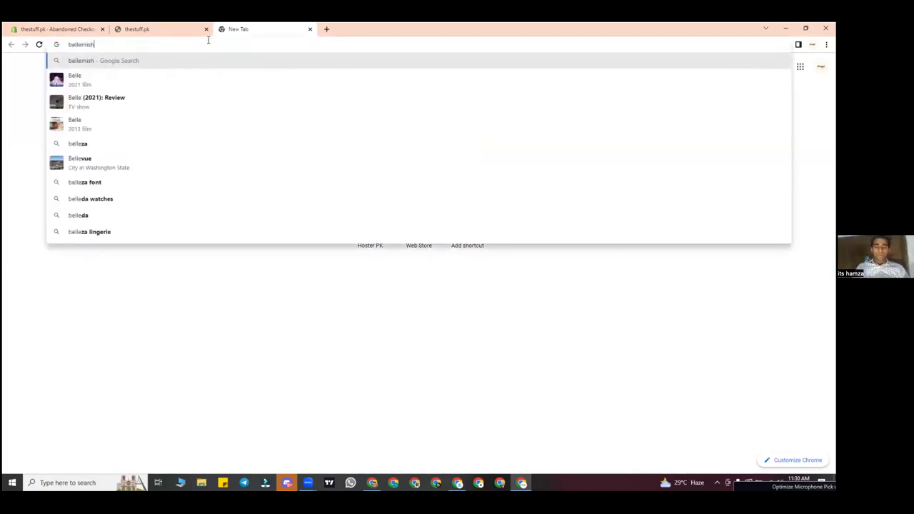
type(".com")
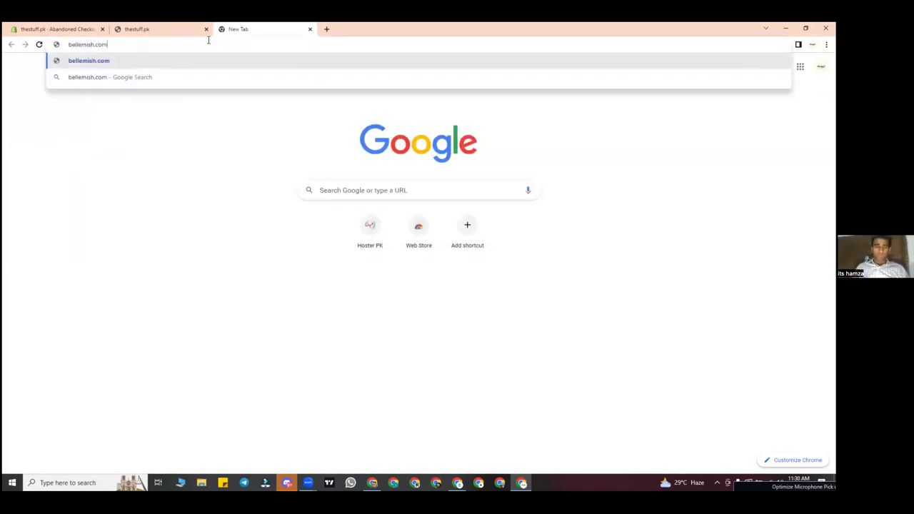
Step: Load bellemish.com and scroll the home page down to the 'What They Say!' testimonials
key("Return")
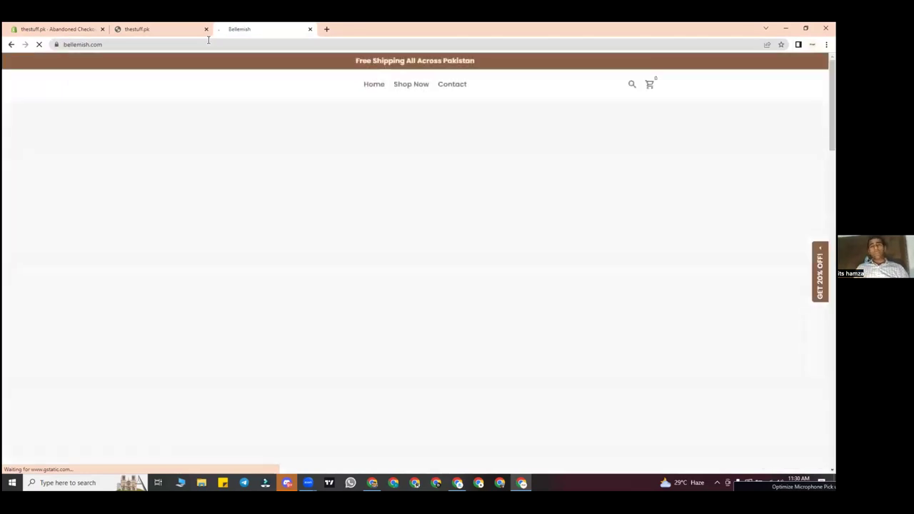
scroll(396, 151, "down", 8)
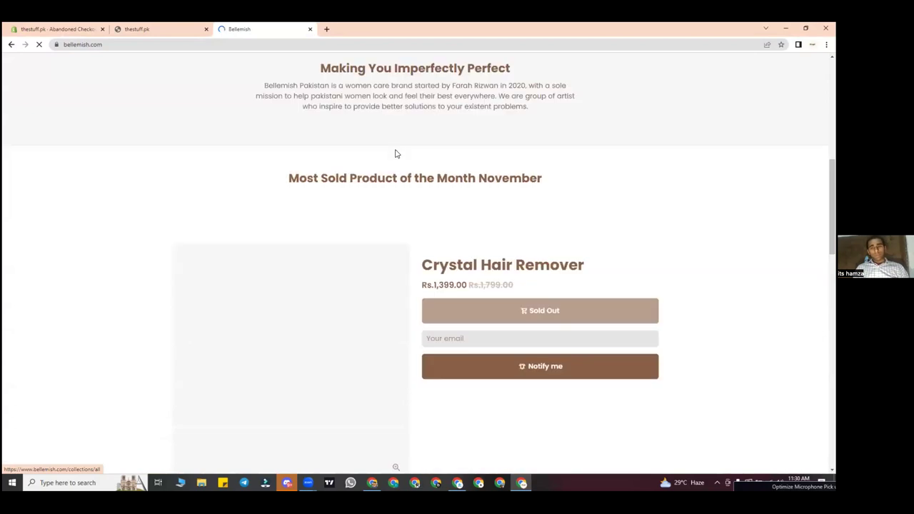
scroll(396, 149, "down", 2)
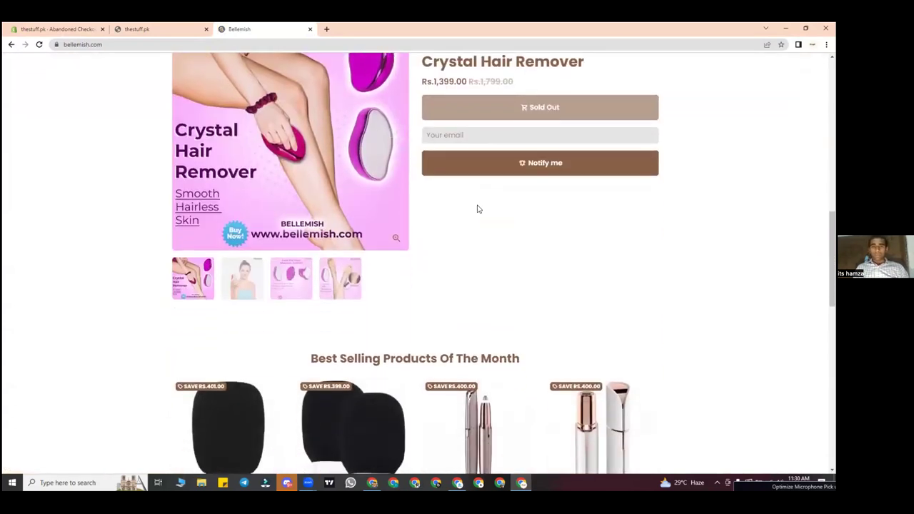
scroll(478, 206, "down", 1)
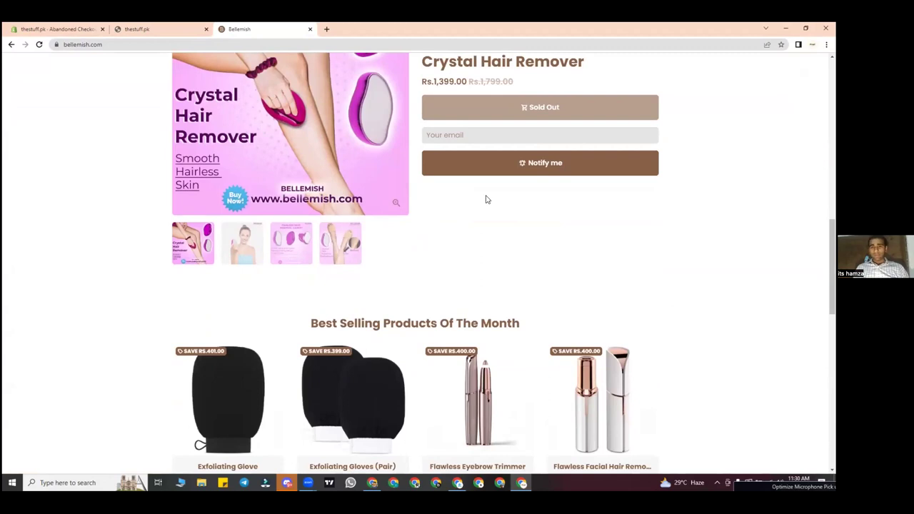
scroll(486, 200, "down", 1)
scroll(387, 139, "up", 3)
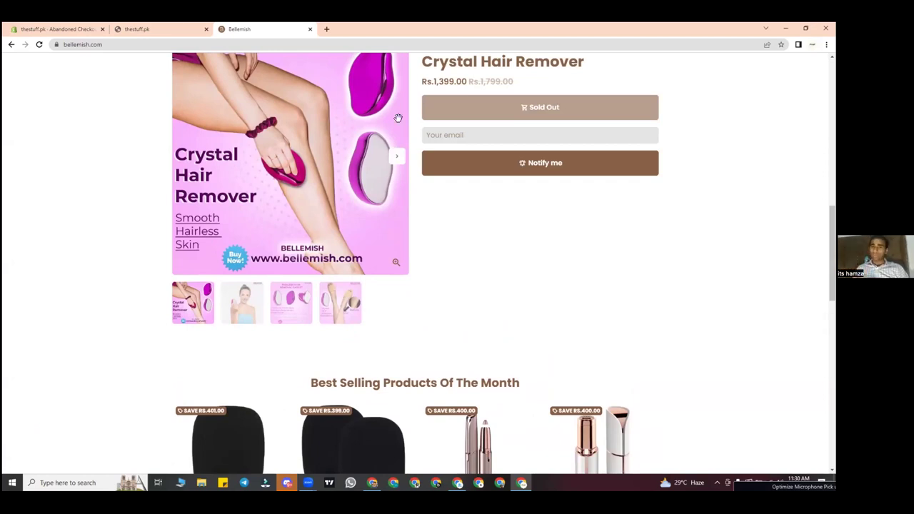
scroll(508, 321, "down", 8)
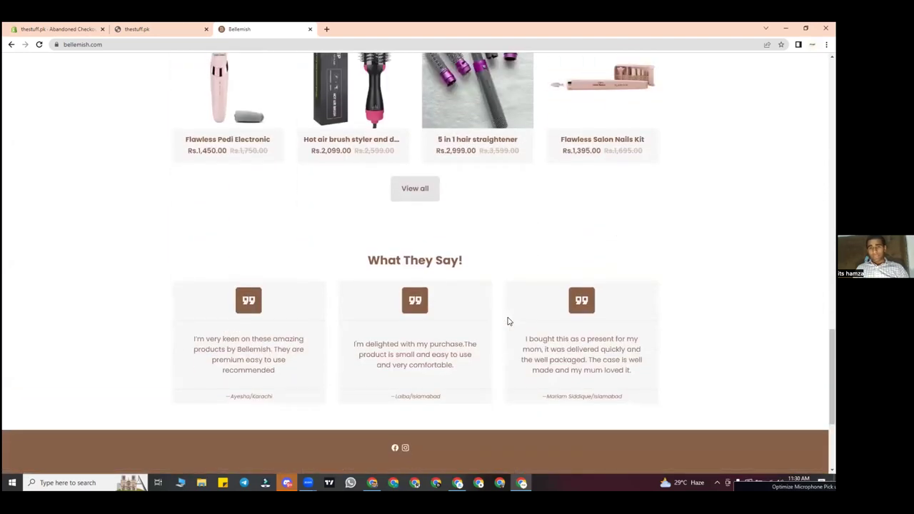
scroll(508, 320, "up", 3)
Step: Open the Exfoliating Glove and Buy Now for a Rs.1,094.00 cash-on-delivery order
left_click(213, 124)
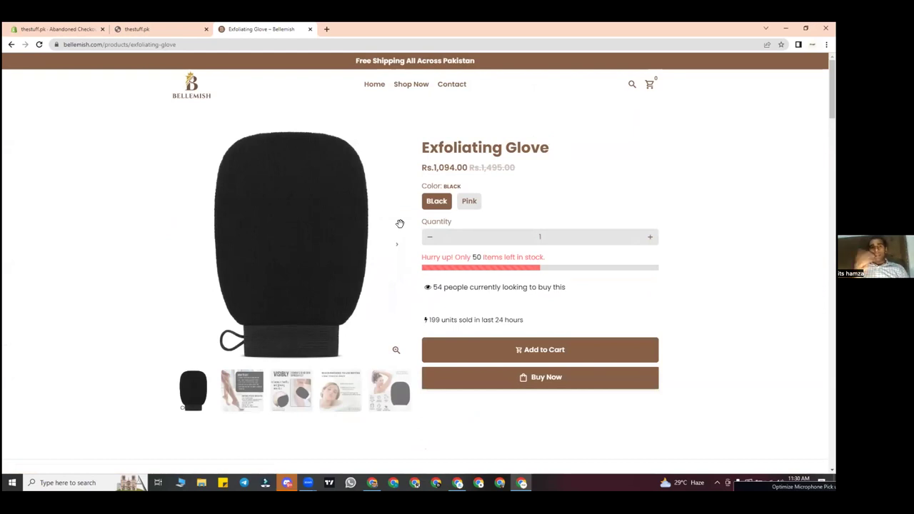
left_click(580, 383)
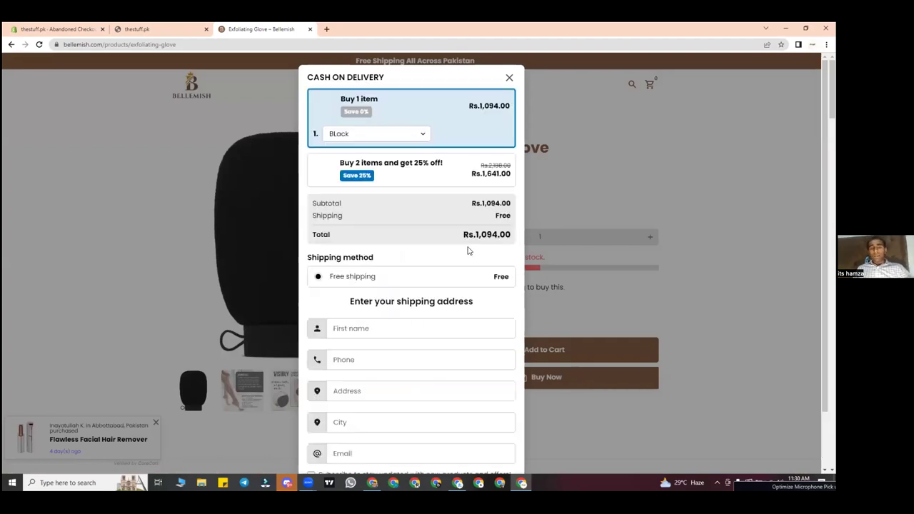
Step: Enter the customer's first name, phone number and shipping address on the Bellemish order form
left_click(411, 330)
type("hamza")
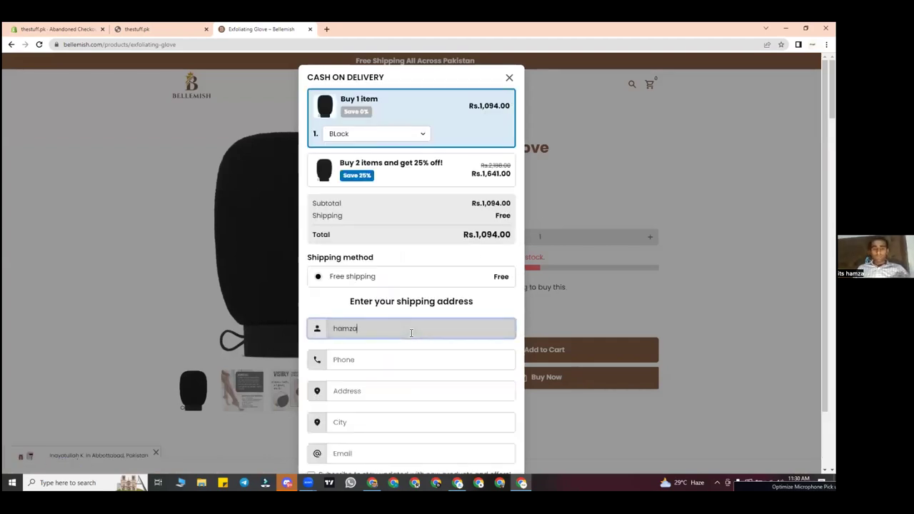
left_click(392, 353)
type("030000000")
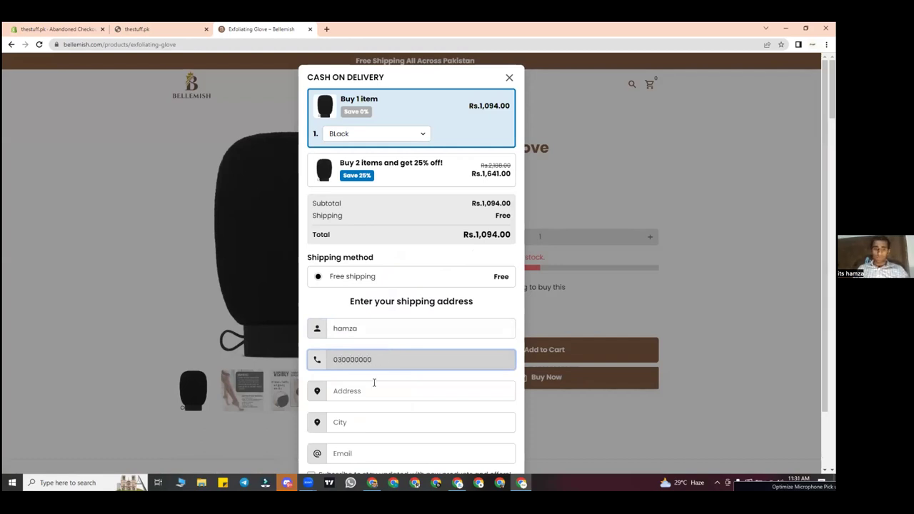
left_click(368, 393)
type("lahore cantt")
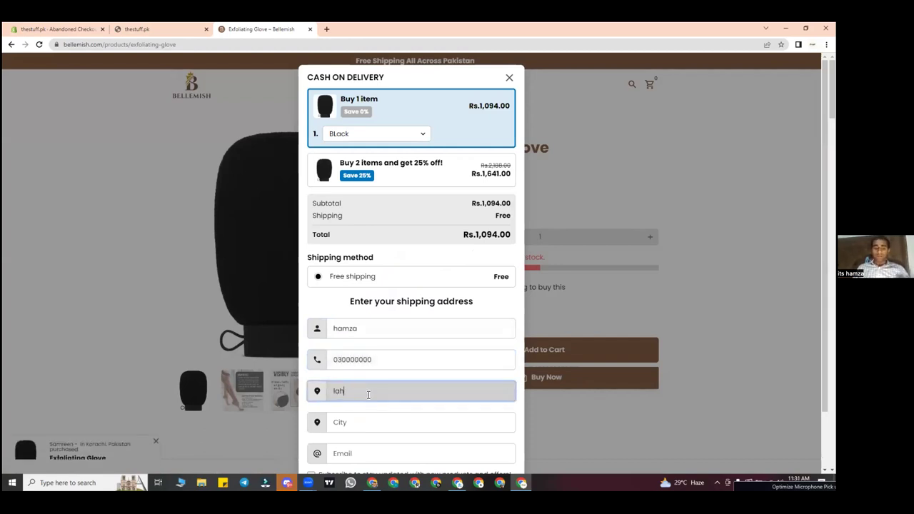
key("BackSpace")
key("BackSpace")
key("BackSpace")
key("BackSpace")
key("BackSpace")
key("BackSpace")
key("BackSpace")
key("BackSpace")
key("BackSpace")
key("BackSpace")
key("BackSpace")
key("BackSpace")
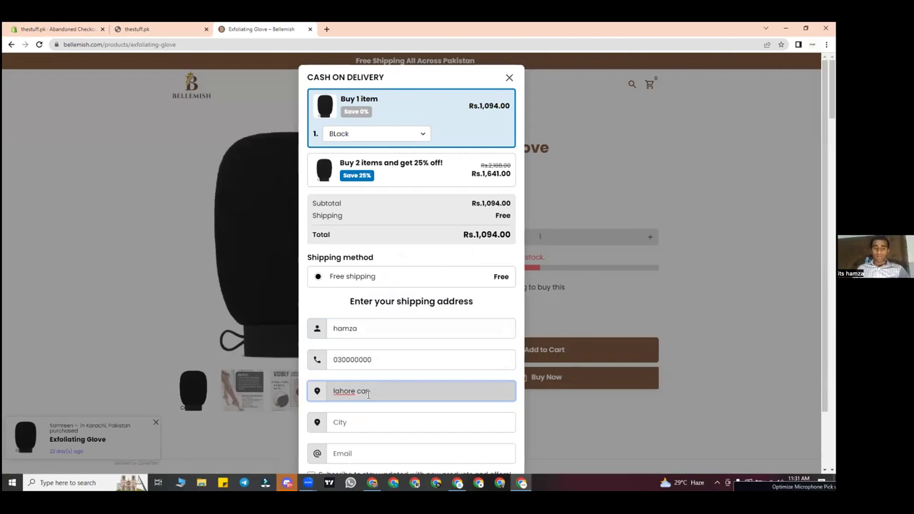
type("dha p")
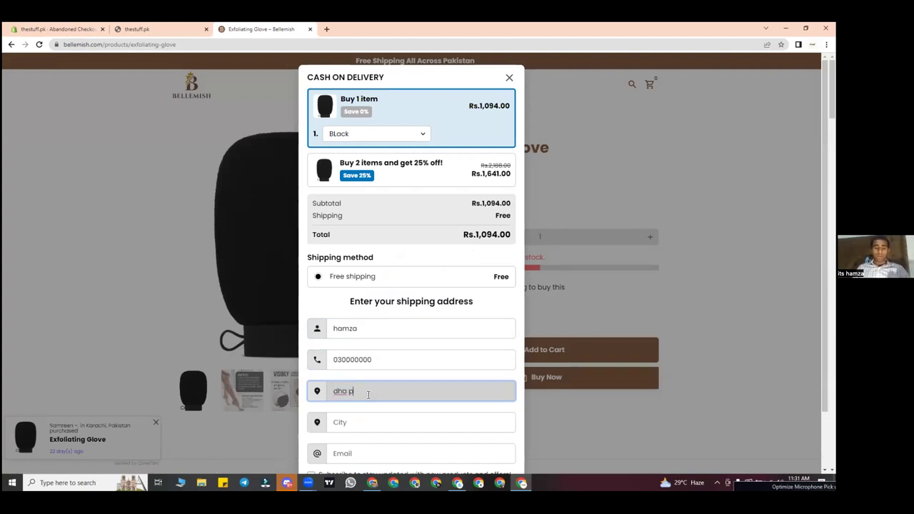
type("hase 6")
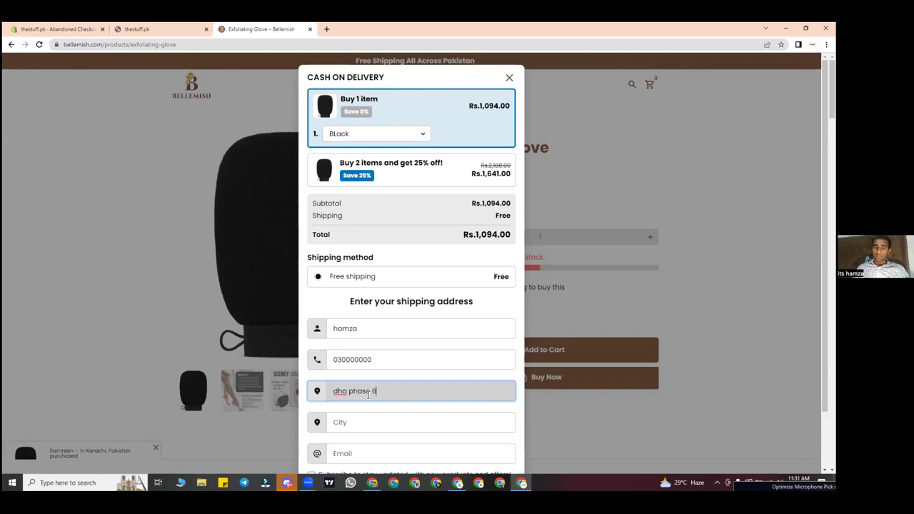
Step: Fill in the city and the customer's e-mail address, and tick the subscribe-to-offers option
scroll(368, 395, "down", 1)
left_click(365, 394)
type("lahore")
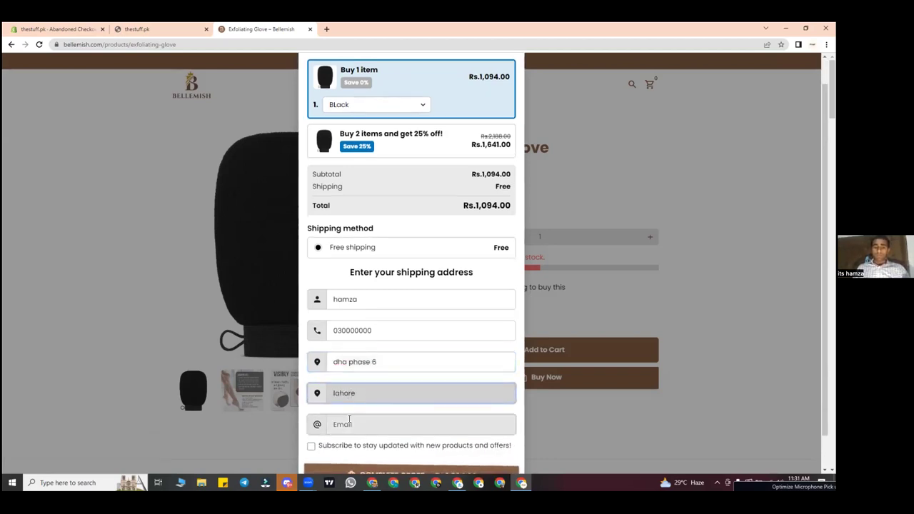
left_click(350, 422)
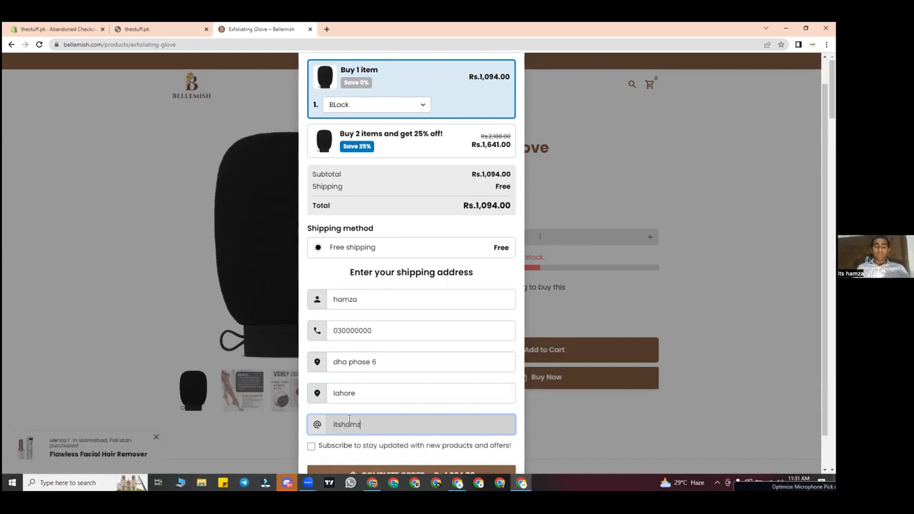
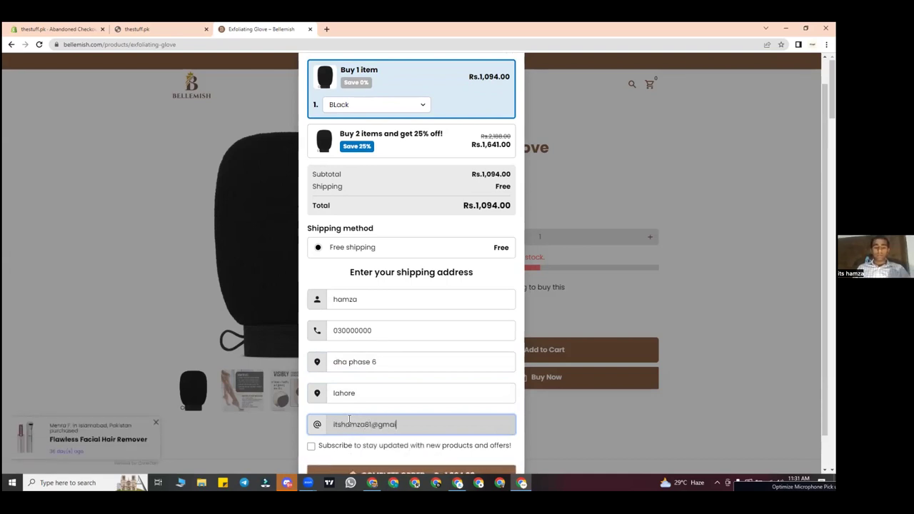
left_click(324, 445)
Step: Close the Cash on Delivery form without ordering and close the Bellemish tab
scroll(425, 184, "down", 2)
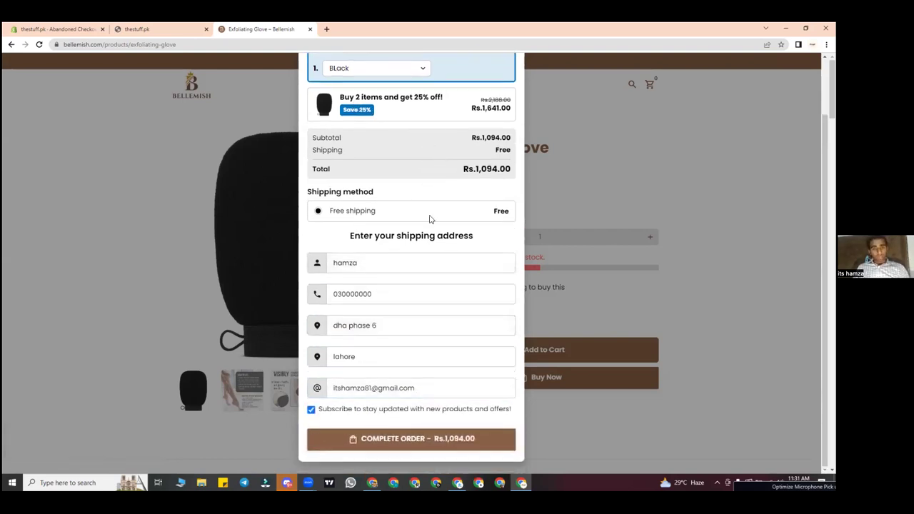
left_click(431, 328)
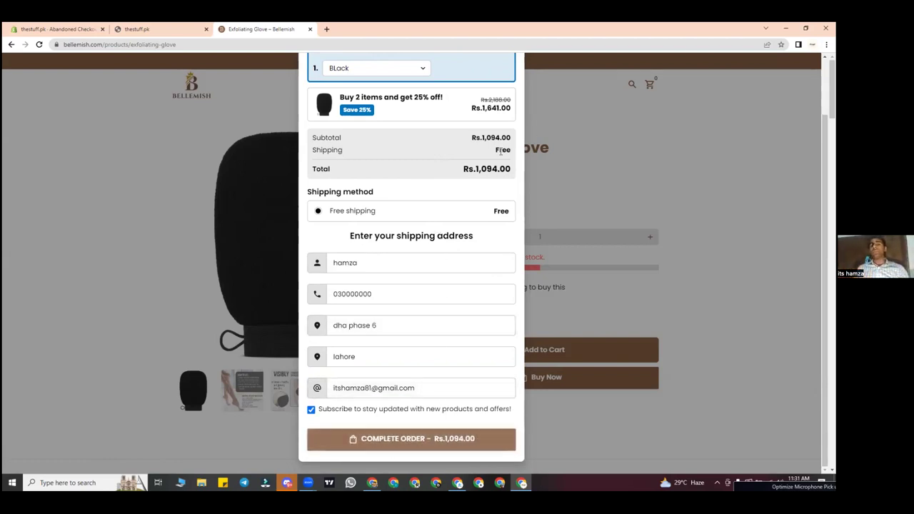
scroll(492, 93, "up", 2)
left_click(508, 78)
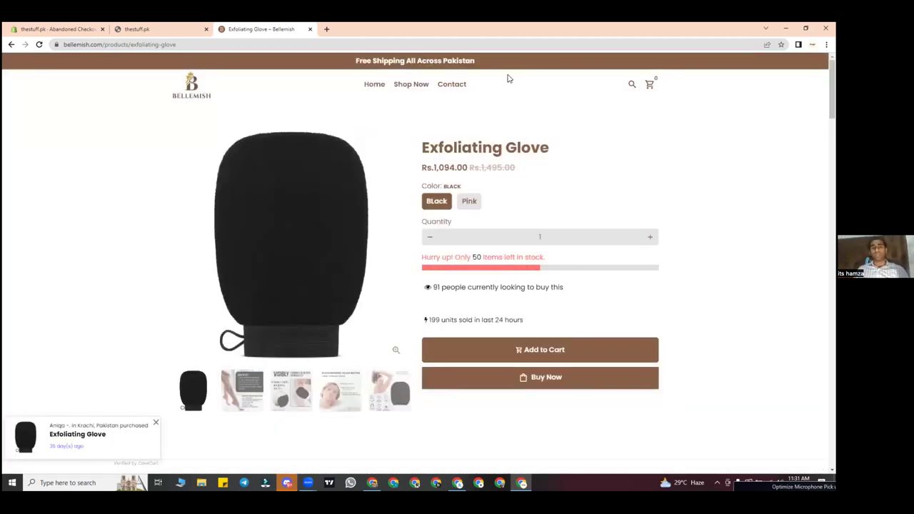
left_click(311, 30)
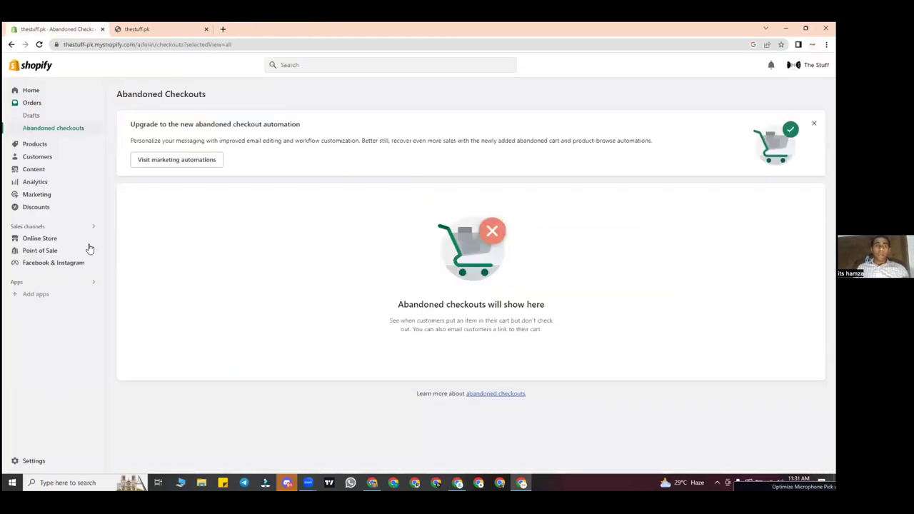
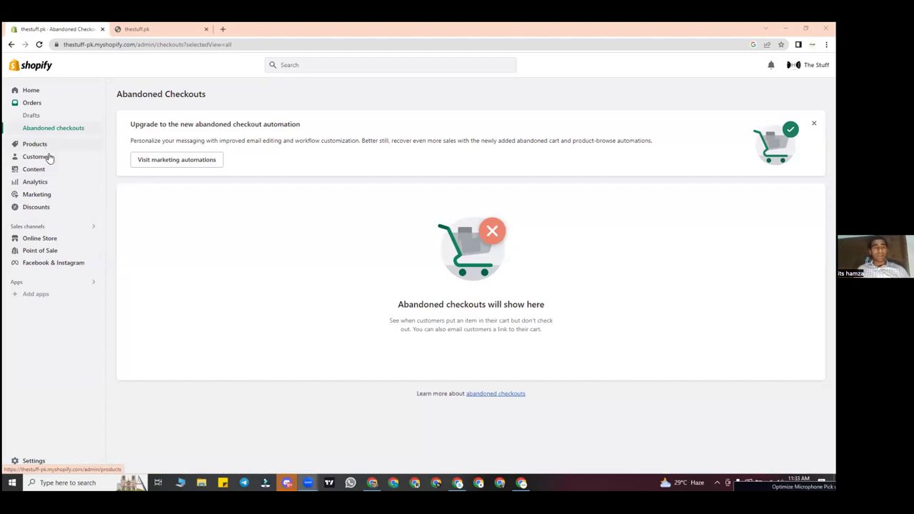
Step: Open the Customers page, which is still empty, from the admin sidebar
left_click(49, 160)
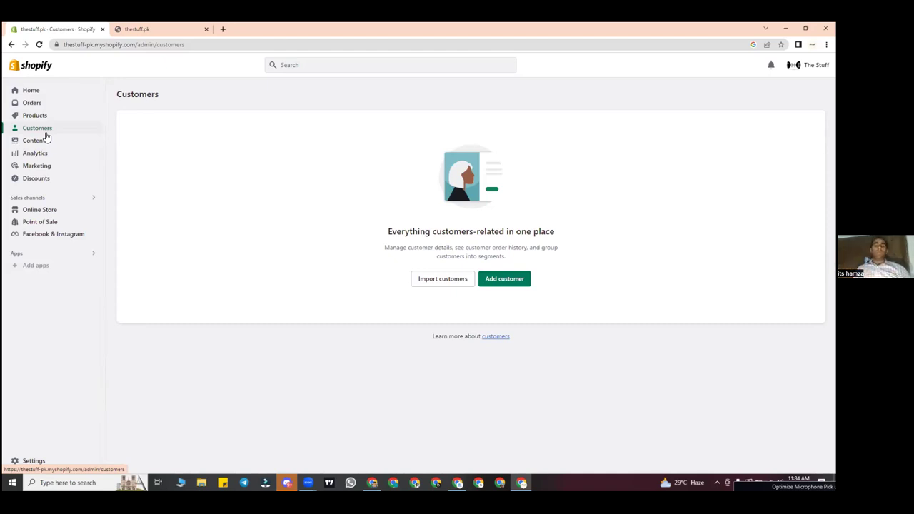
Step: Switch back and forth between the Orders and Customers pages
left_click(60, 104)
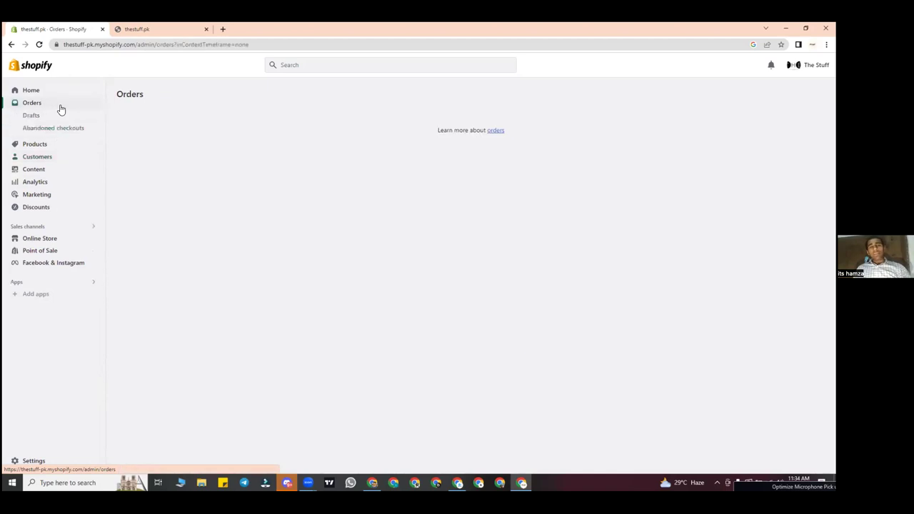
left_click(60, 157)
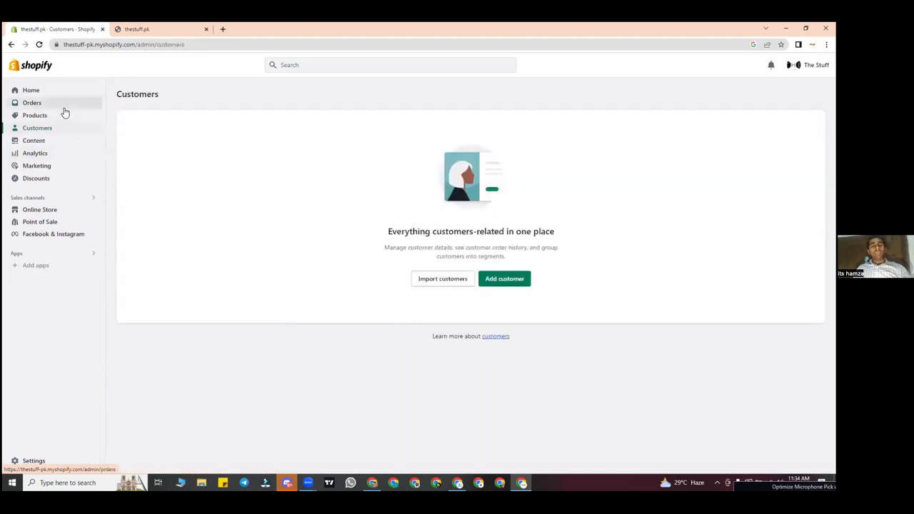
left_click(64, 105)
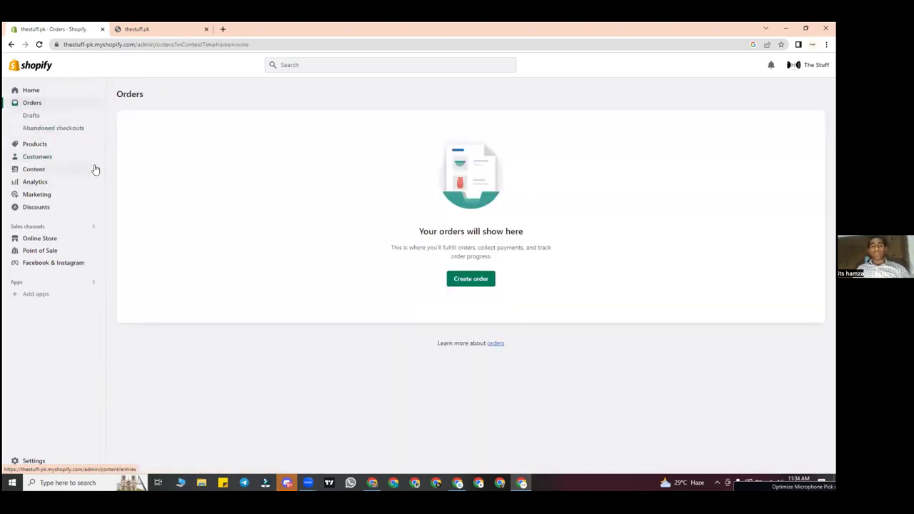
left_click(67, 156)
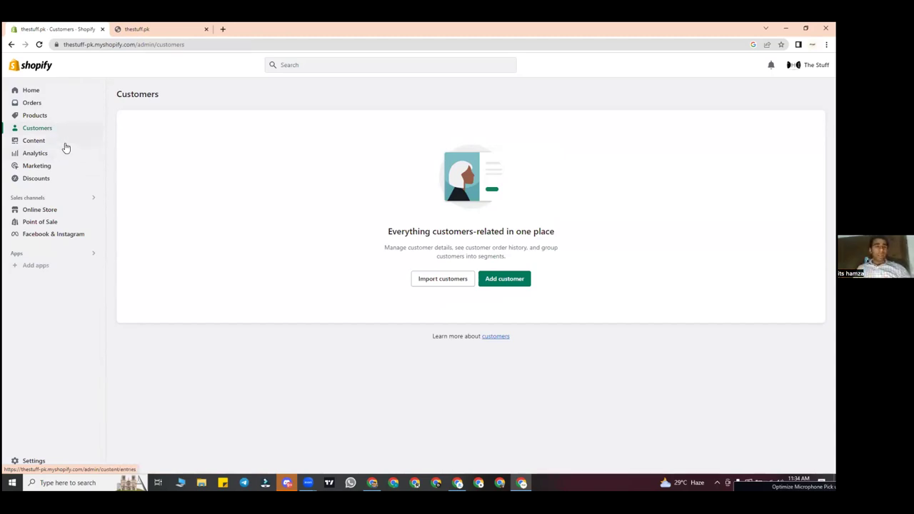
Step: Look at the Content metaobjects page, then finish on the Analytics dashboard
left_click(66, 147)
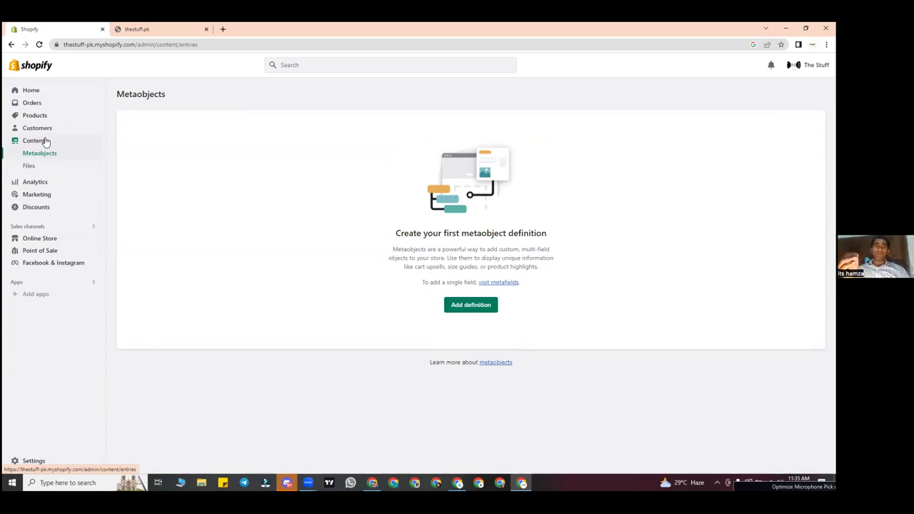
left_click(47, 130)
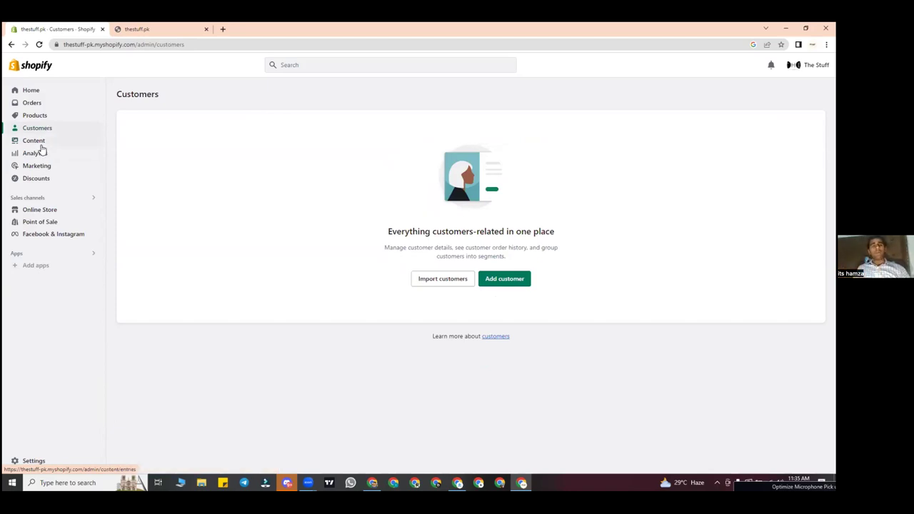
left_click(34, 141)
left_click(45, 183)
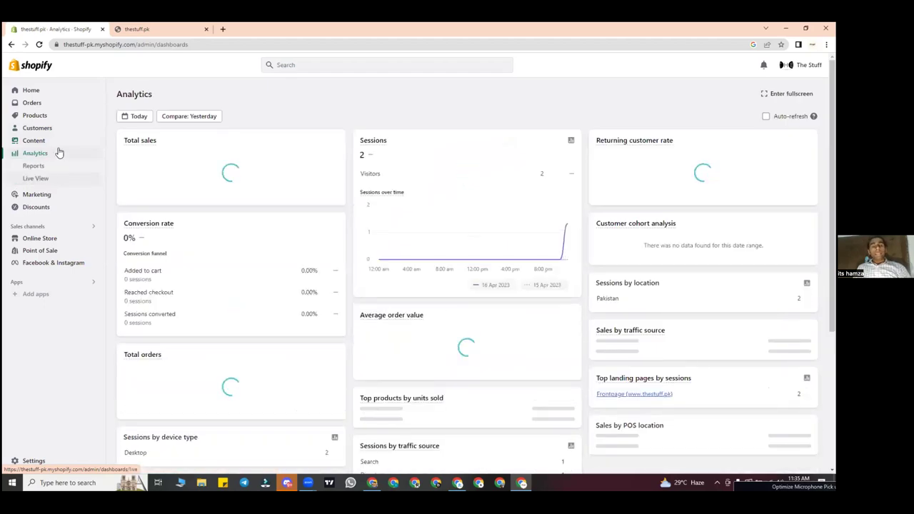
Step: Revisit Orders and Analytics, ending on the empty Products page
mouse_move(201, 204)
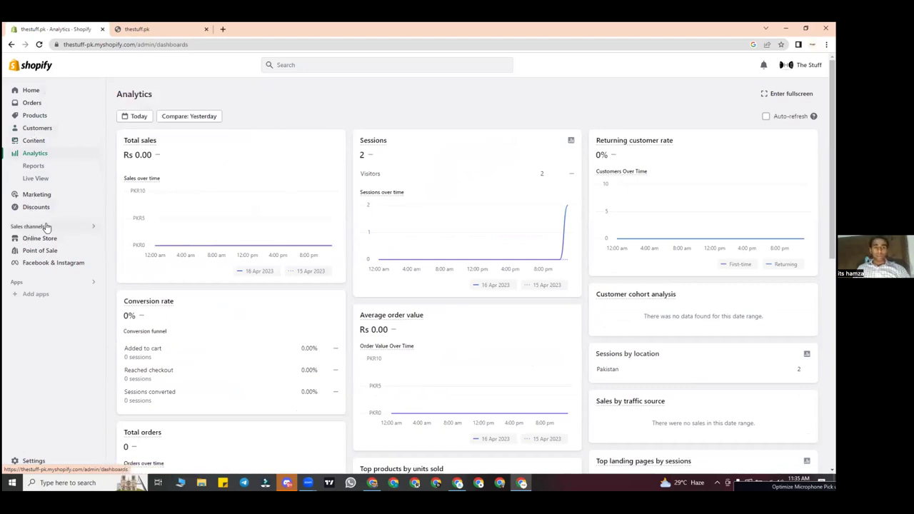
left_click(40, 105)
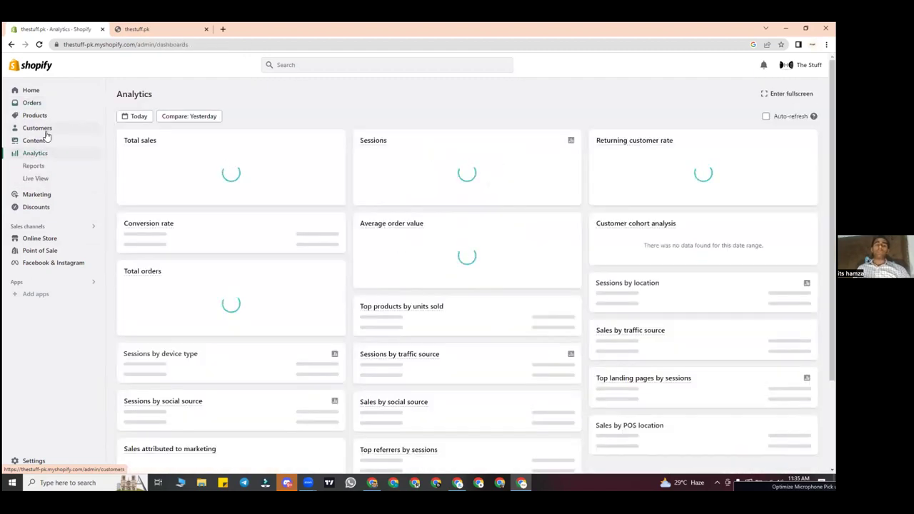
left_click(40, 102)
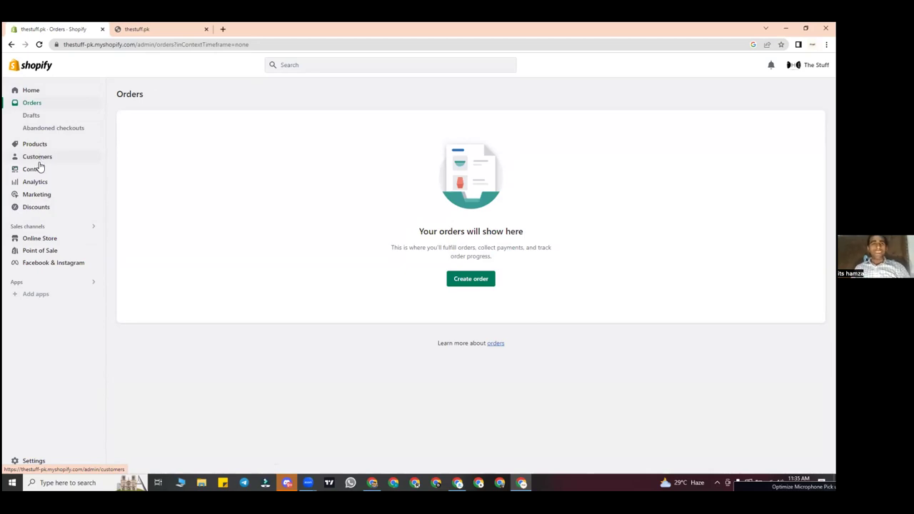
left_click(36, 183)
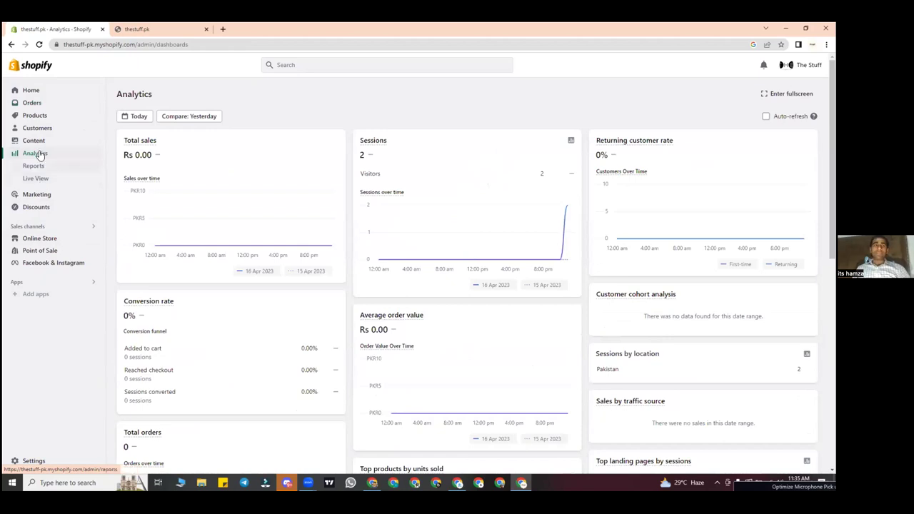
left_click(39, 117)
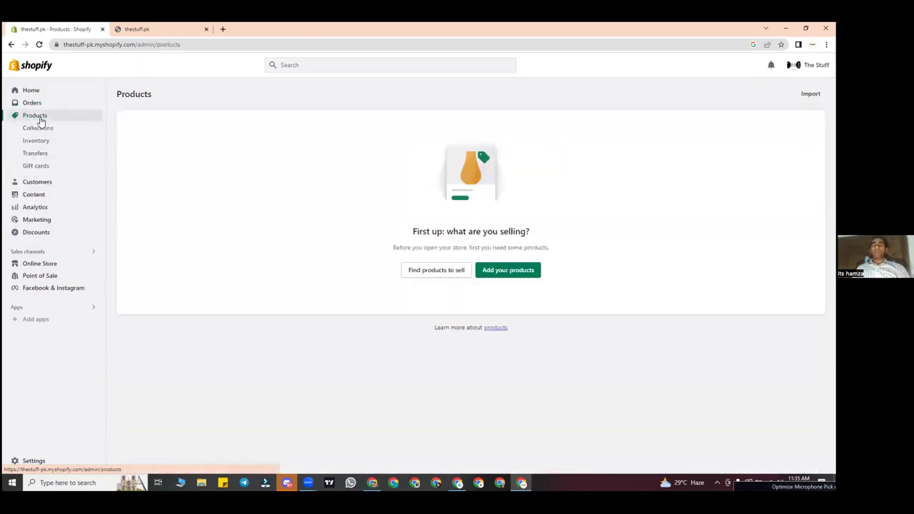
Step: Return to the Analytics dashboard for today, 16 April 2023
left_click(36, 208)
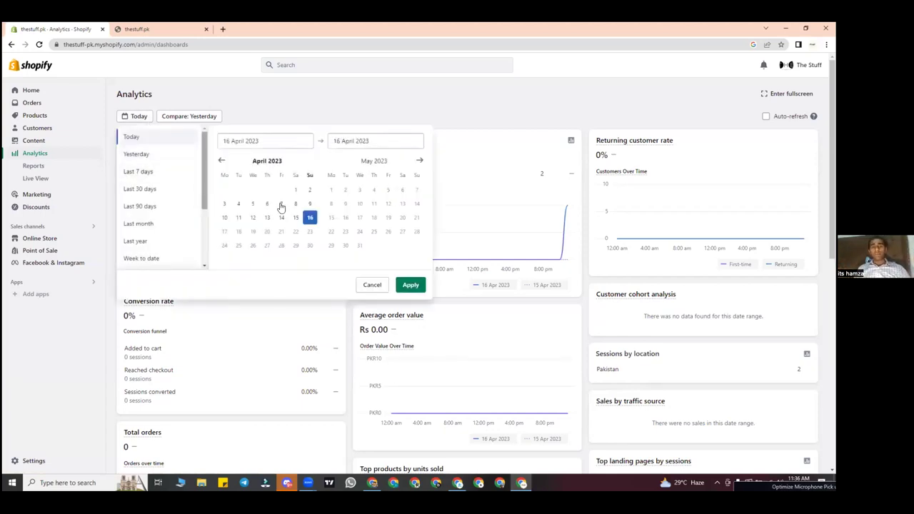
Step: Apply single-day ranges, first yesterday (15 April), then 16 April
left_click(297, 219)
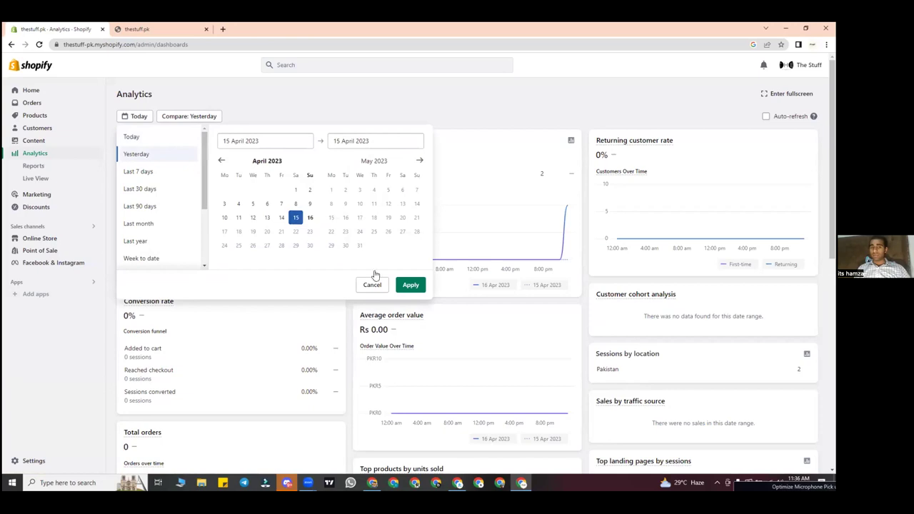
left_click(410, 285)
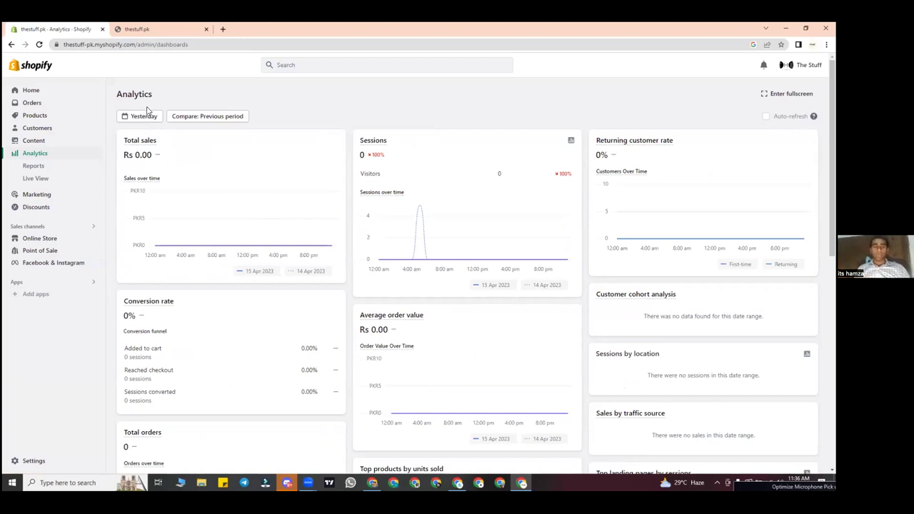
left_click(146, 117)
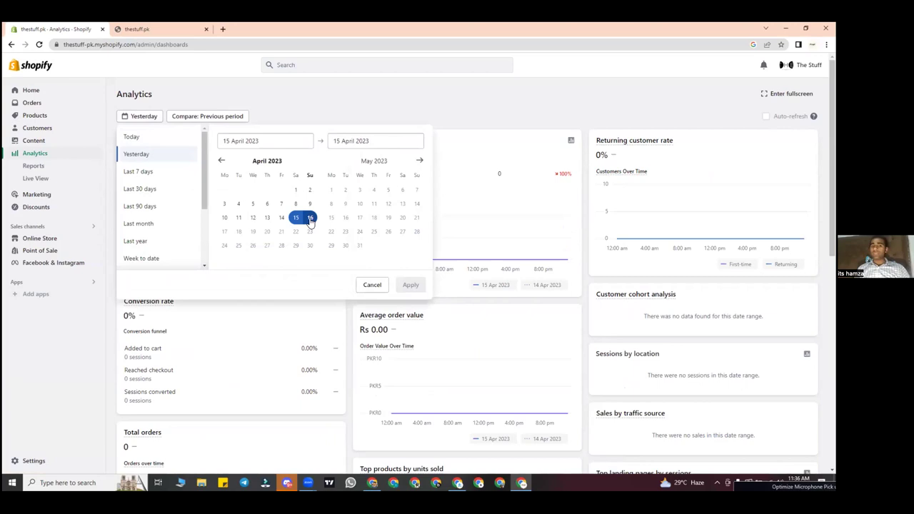
left_click(310, 218)
left_click(310, 218)
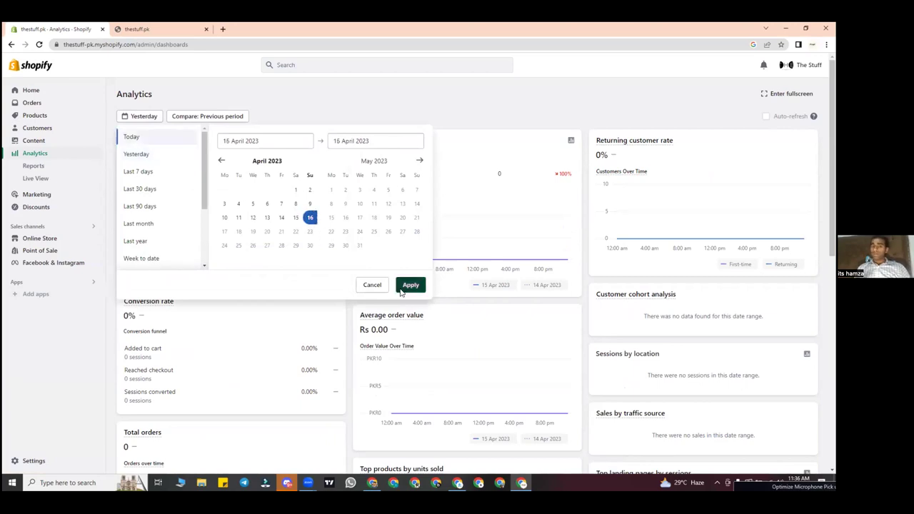
left_click(407, 286)
Step: Set and apply the 1–16 April 2023 date range
left_click(143, 118)
left_click(296, 190)
left_click(295, 189)
left_click(310, 218)
left_click(409, 286)
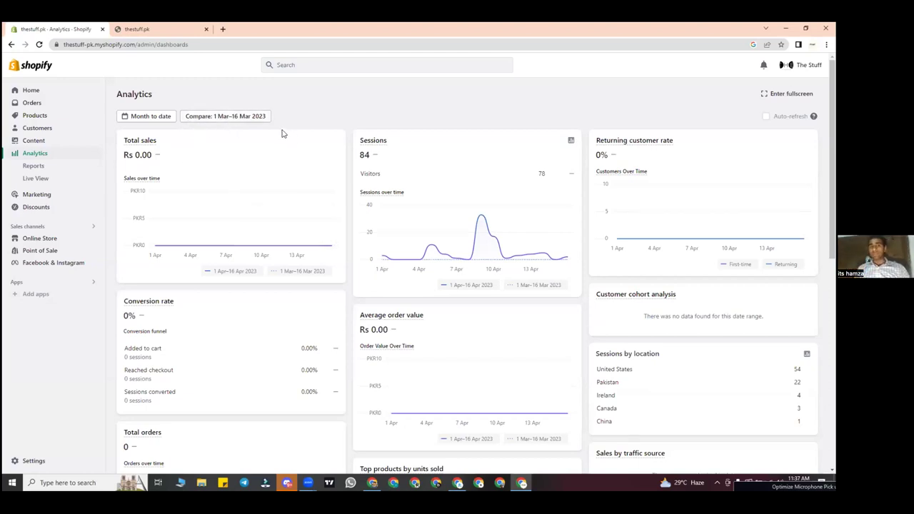
Step: Highlight the 84 sessions figure, then view the live thestuff.pk storefront tab
double_click(367, 158)
left_click(152, 119)
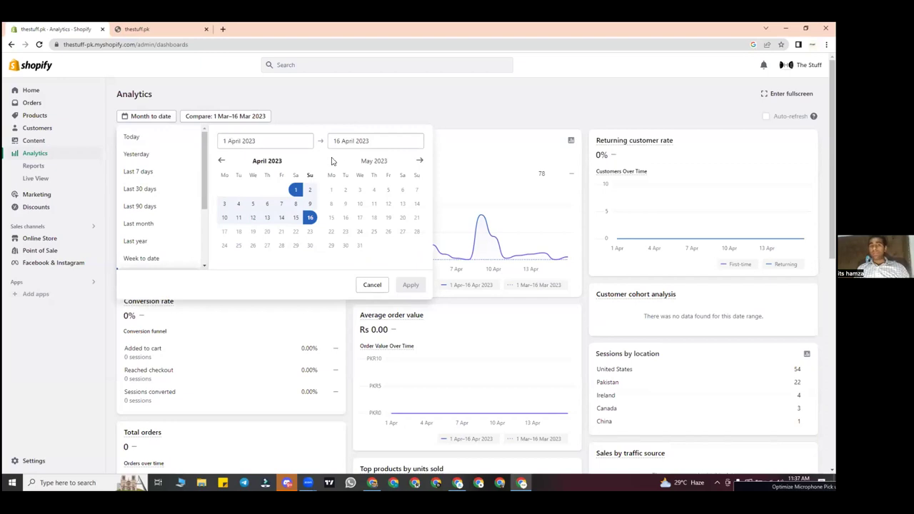
left_click(447, 221)
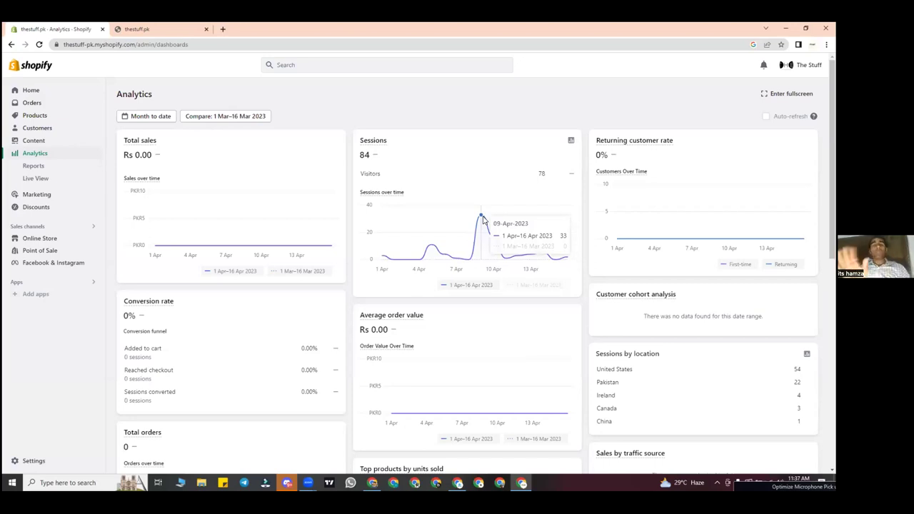
left_click(162, 26)
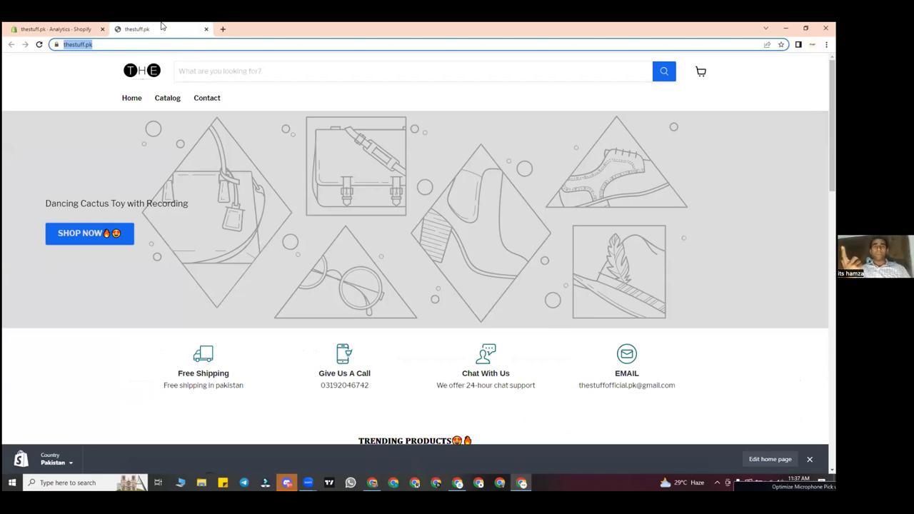
Step: Scroll to the storefront's Trending Products, then return to the Analytics tab
scroll(348, 225, "down", 4)
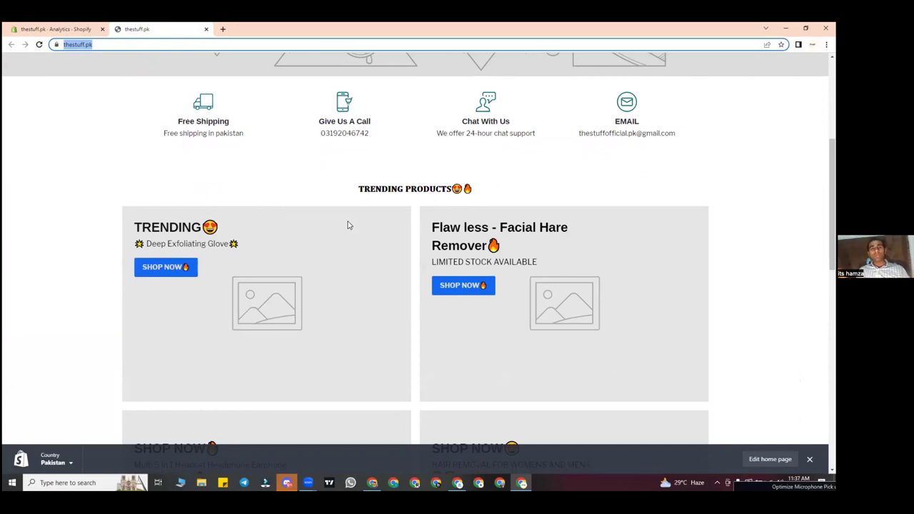
left_click(19, 27)
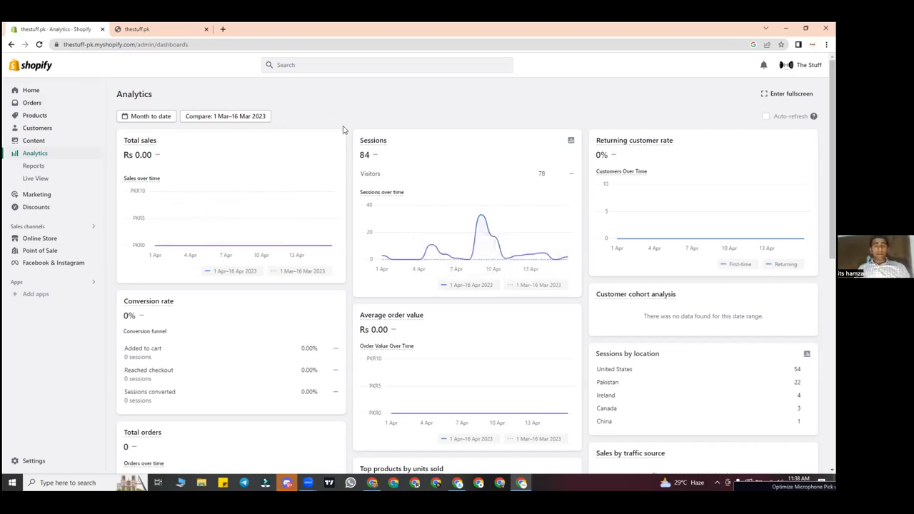
double_click(160, 124)
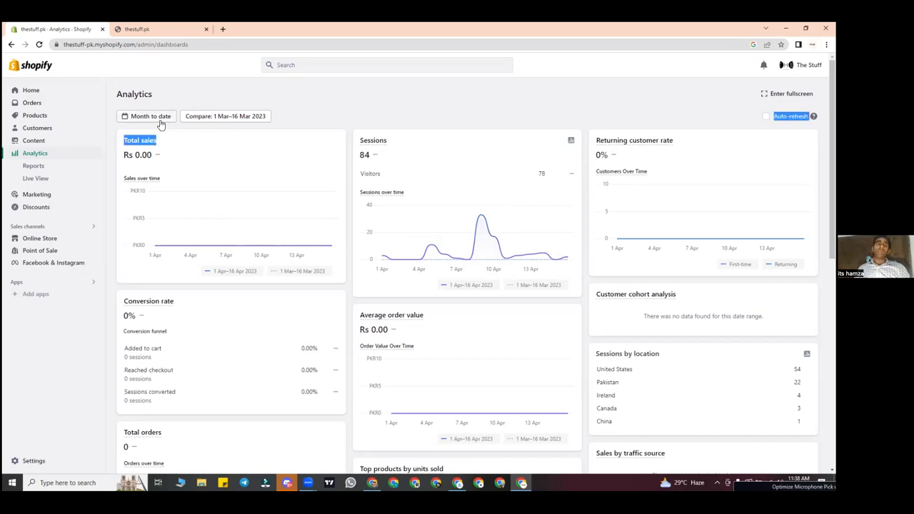
left_click(160, 118)
left_click(418, 218)
left_click(411, 285)
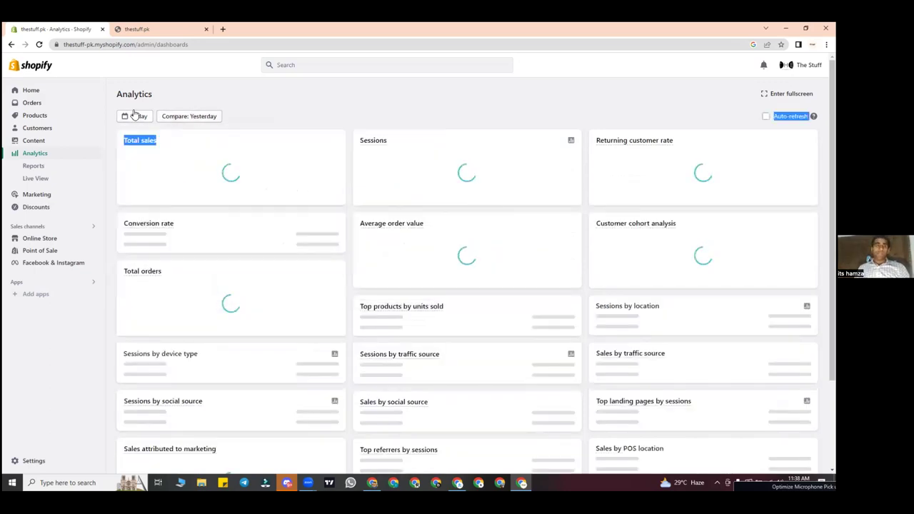
left_click(135, 116)
left_click(149, 153)
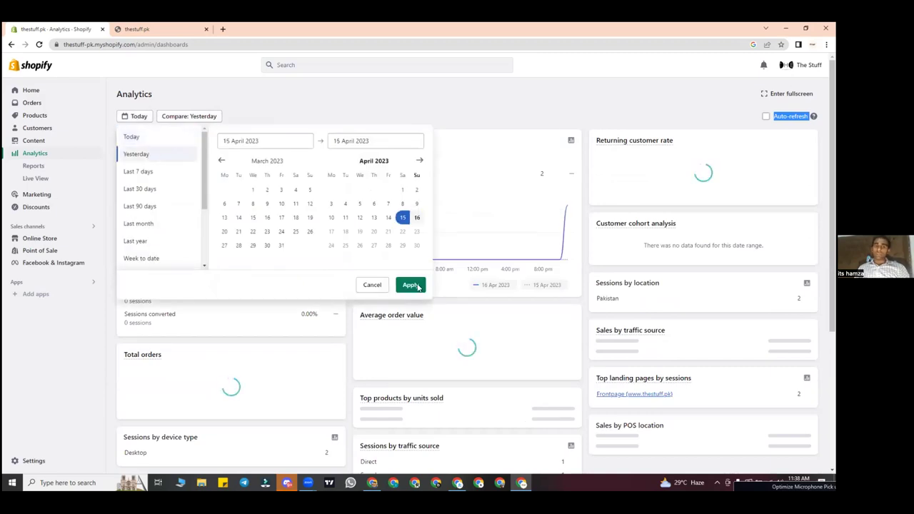
left_click(410, 284)
left_click(138, 116)
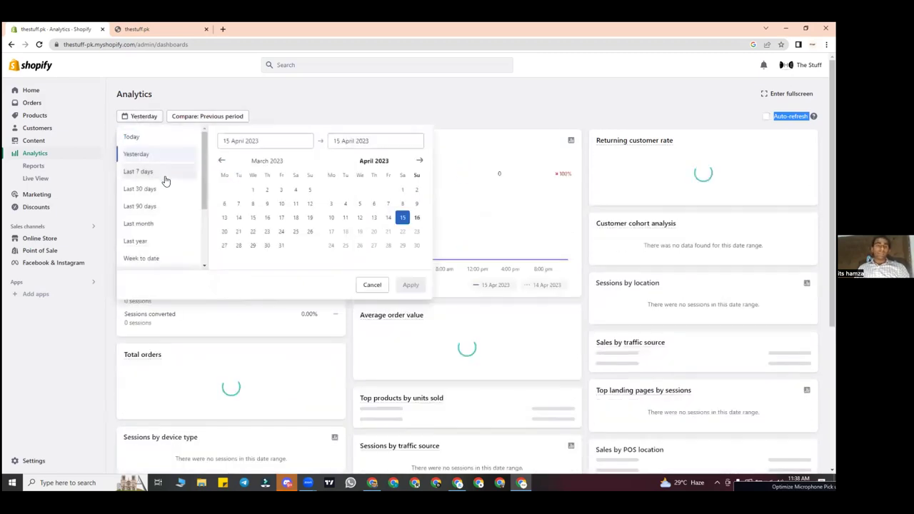
left_click(165, 179)
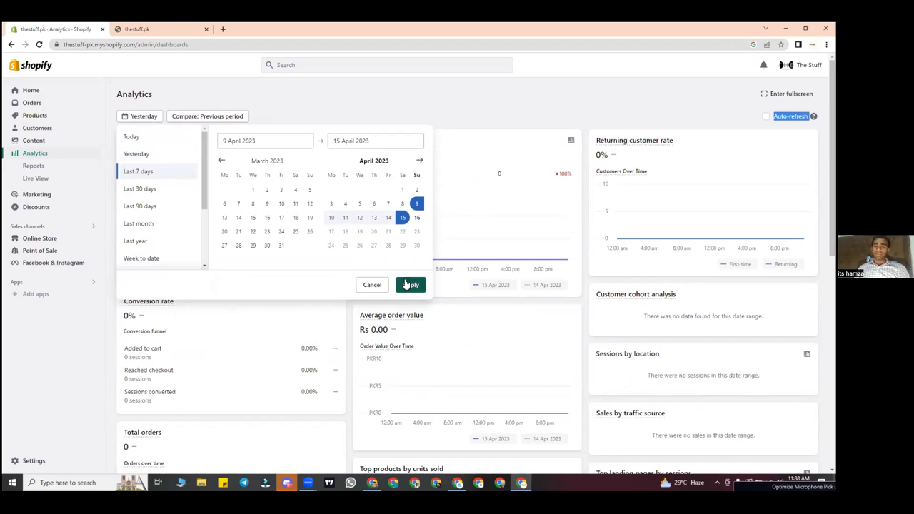
left_click(408, 284)
left_click(148, 117)
left_click(140, 189)
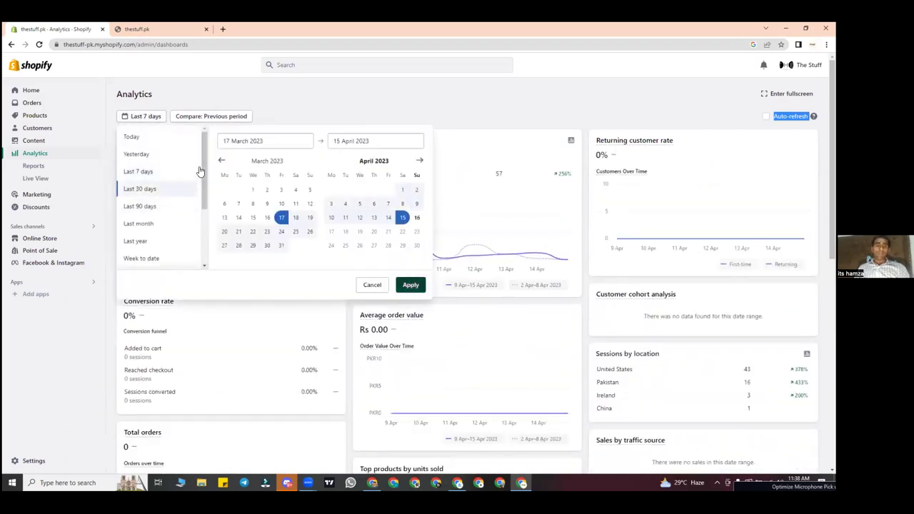
key("Return")
left_click(148, 117)
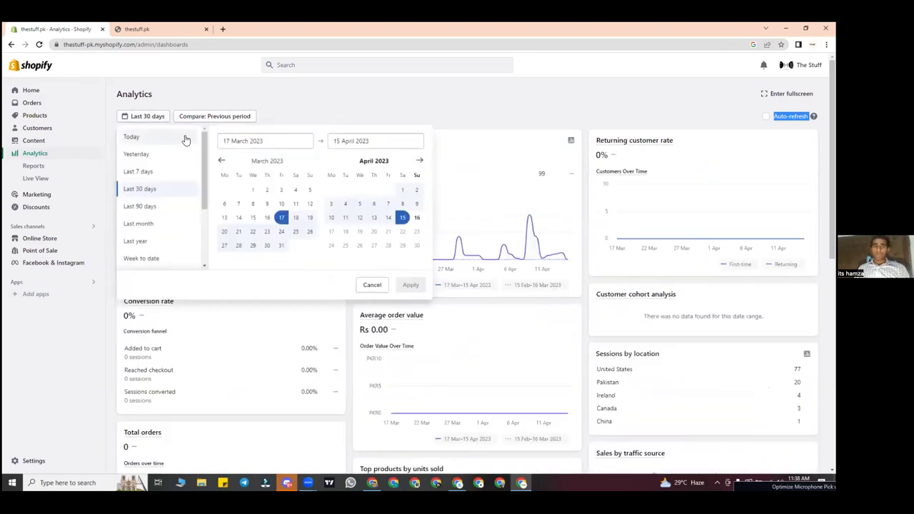
left_click(185, 138)
left_click(410, 284)
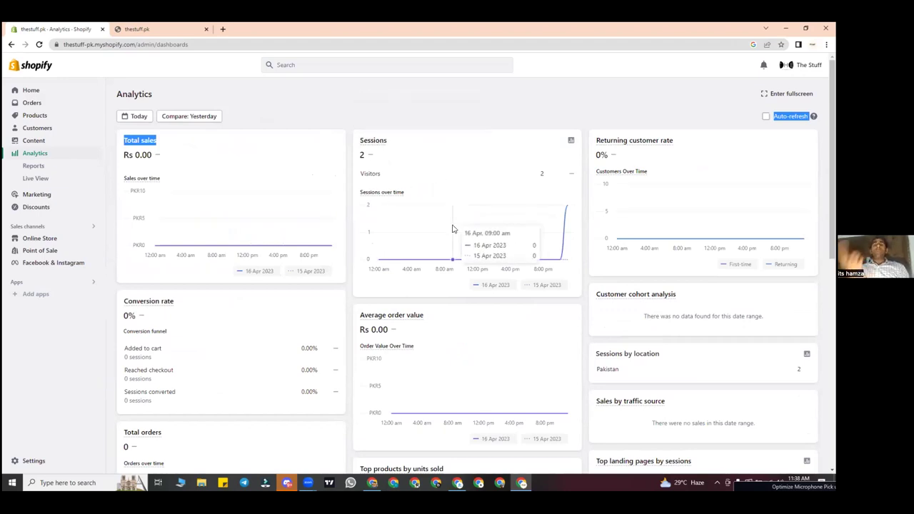
left_click(270, 185)
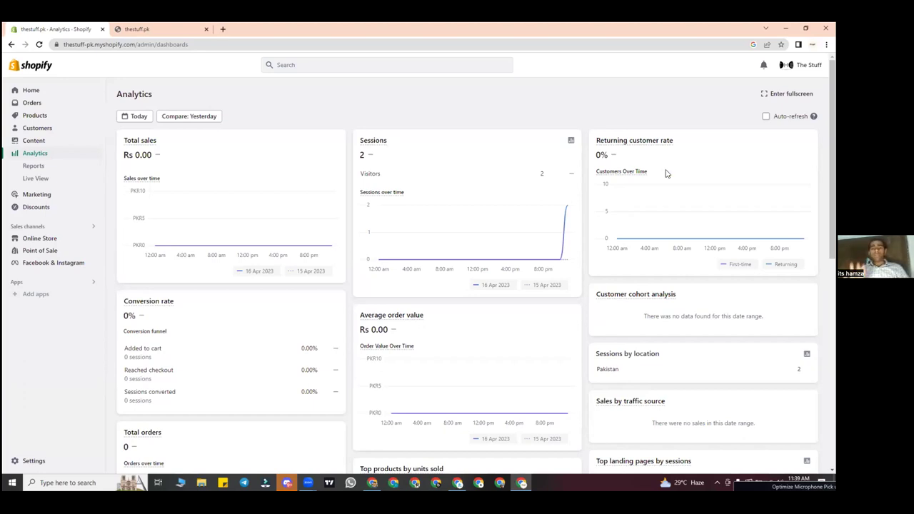
scroll(378, 357, "down", 2)
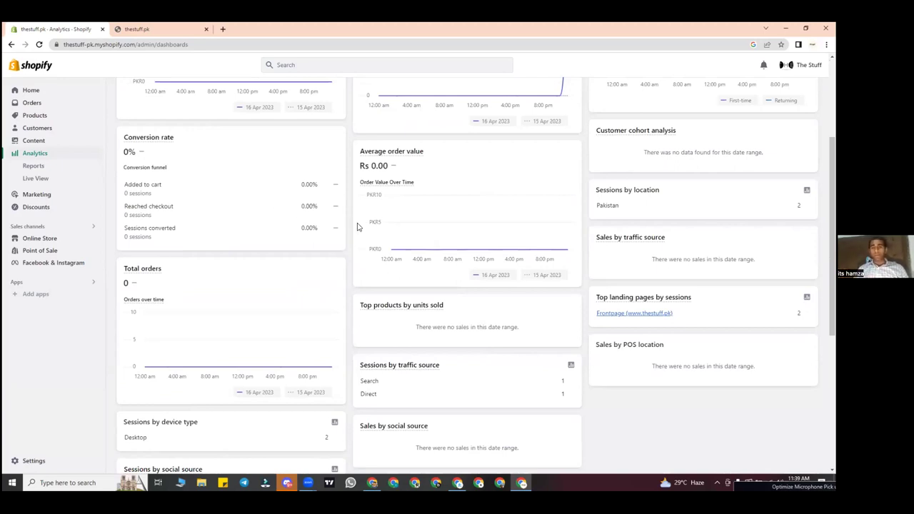
scroll(357, 224, "down", 1)
scroll(426, 190, "down", 1)
scroll(426, 189, "down", 1)
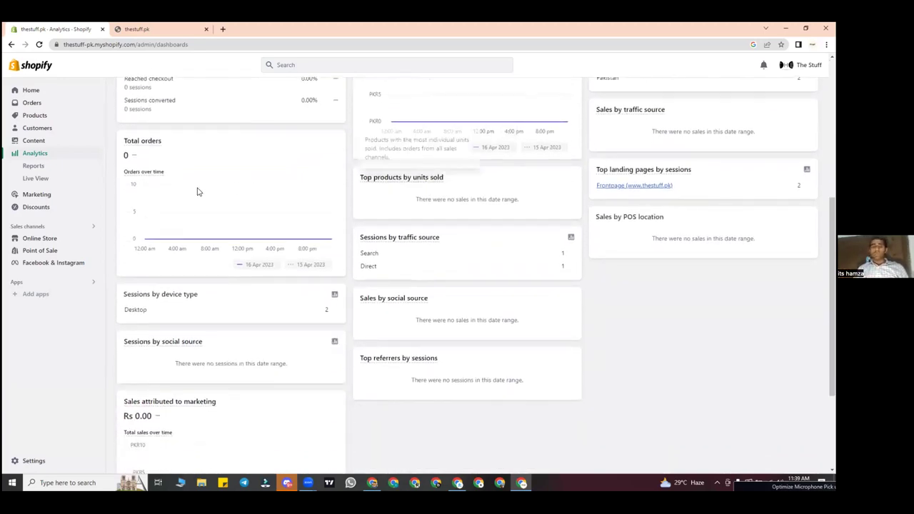
scroll(197, 191, "down", 1)
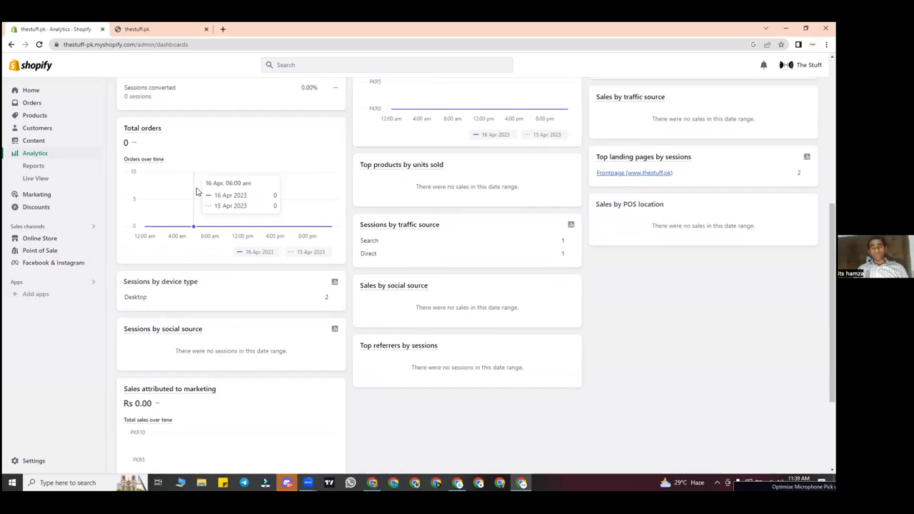
scroll(197, 191, "up", 5)
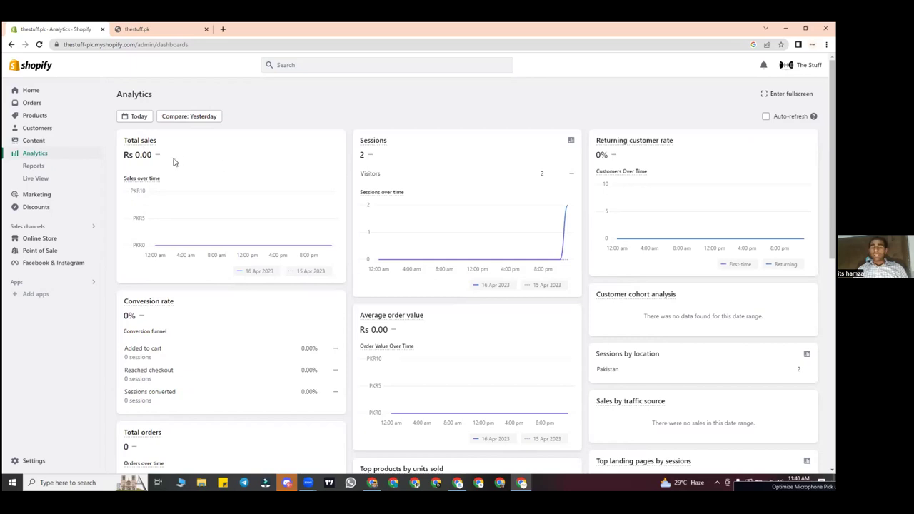
scroll(154, 154, "down", 5)
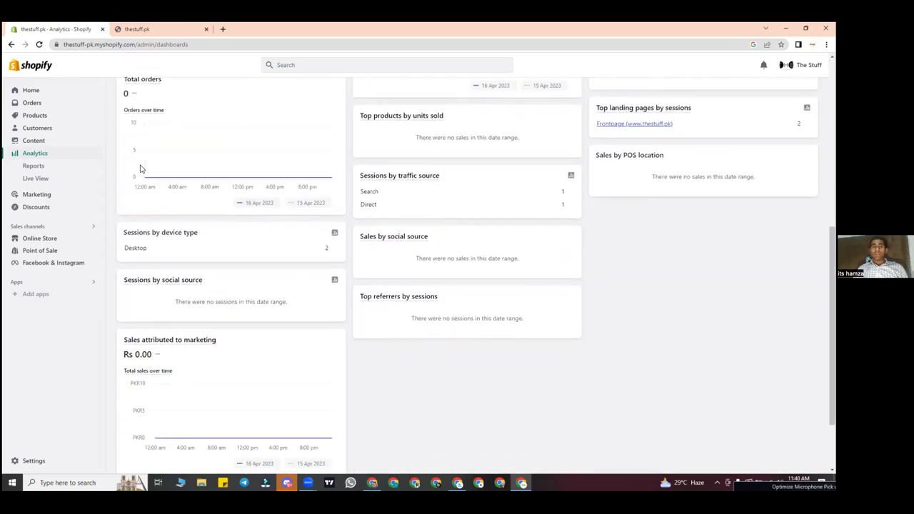
scroll(140, 169, "up", 1)
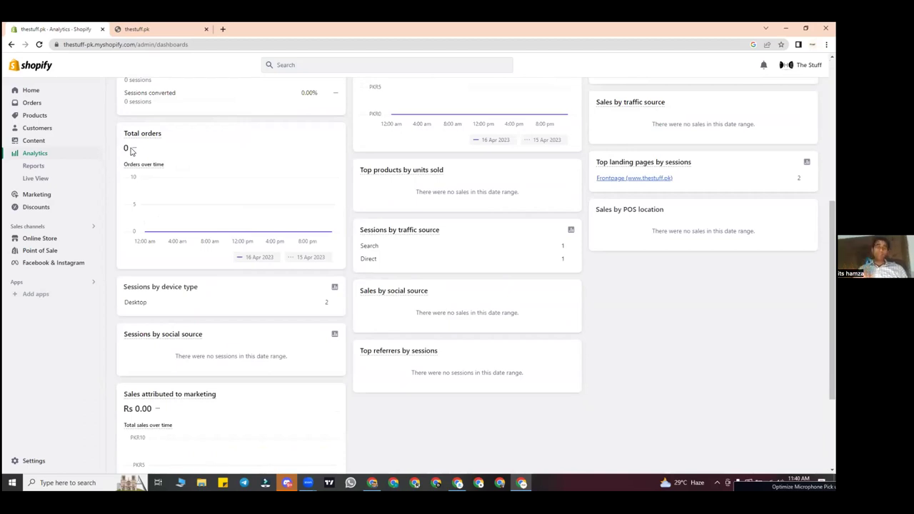
scroll(131, 150, "up", 4)
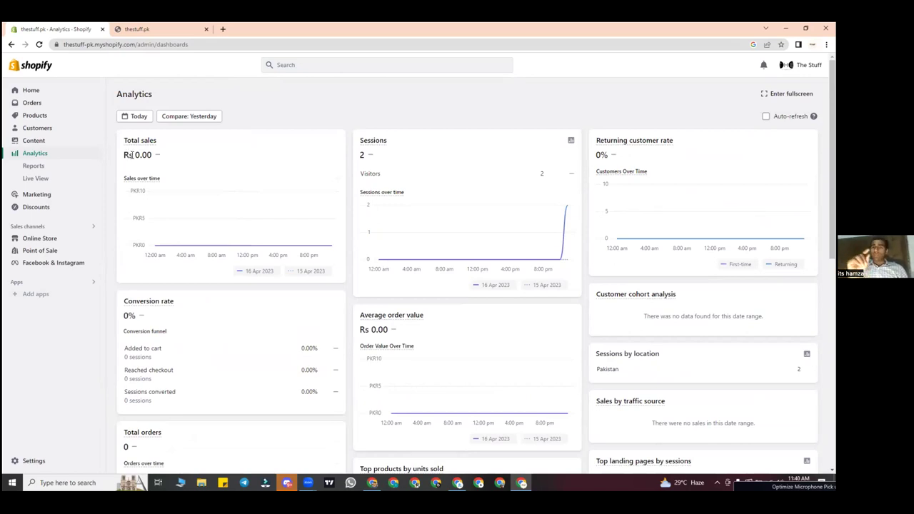
left_click_drag(132, 155, 261, 161)
left_click(263, 161)
mouse_move(375, 141)
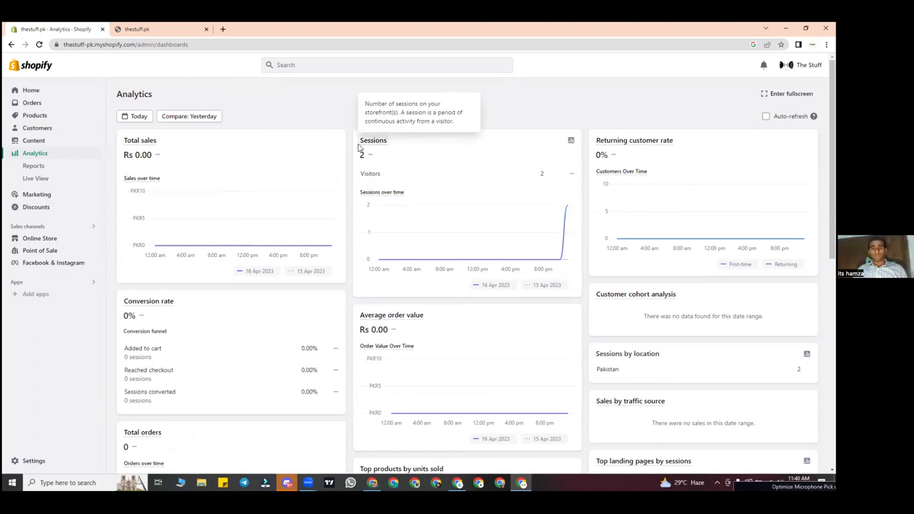
mouse_move(388, 243)
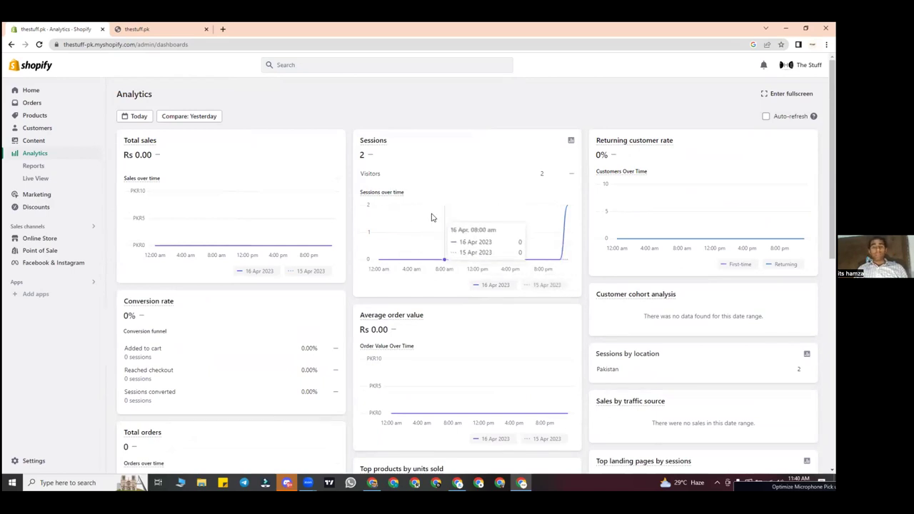
scroll(675, 180, "down", 1)
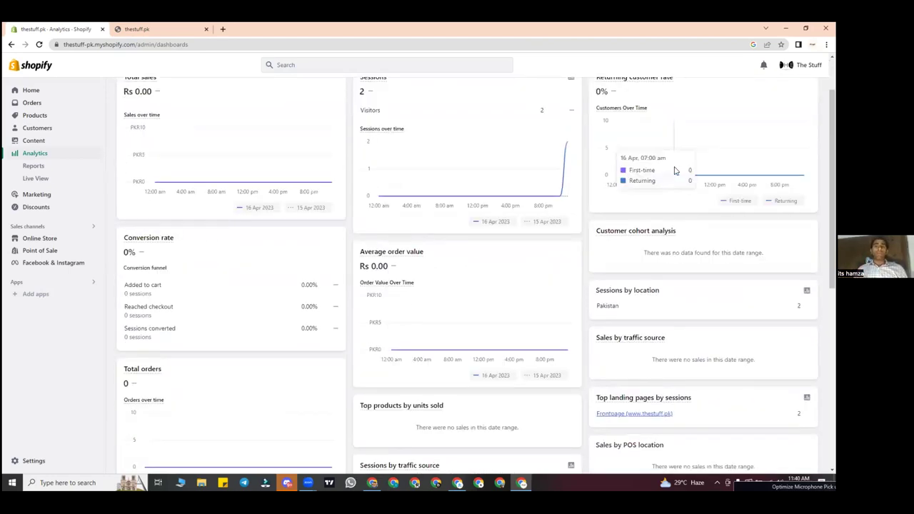
scroll(675, 170, "down", 1)
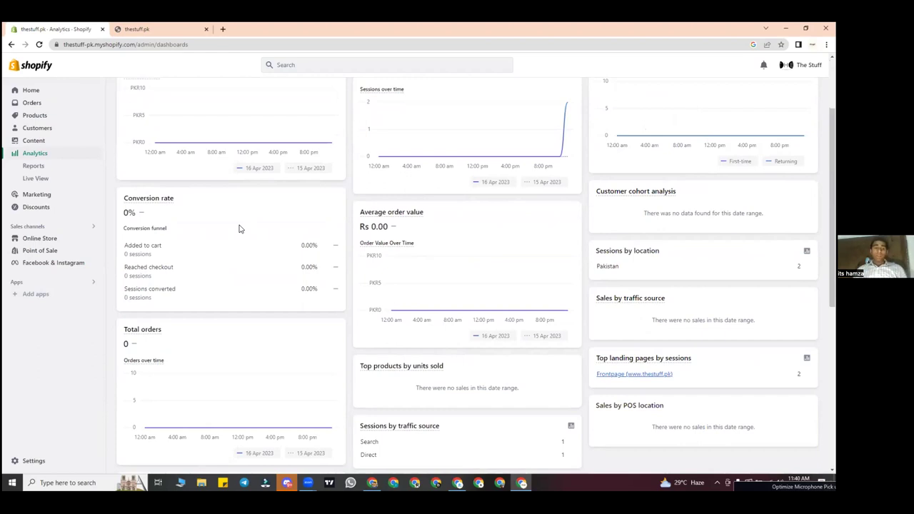
scroll(239, 228, "down", 1)
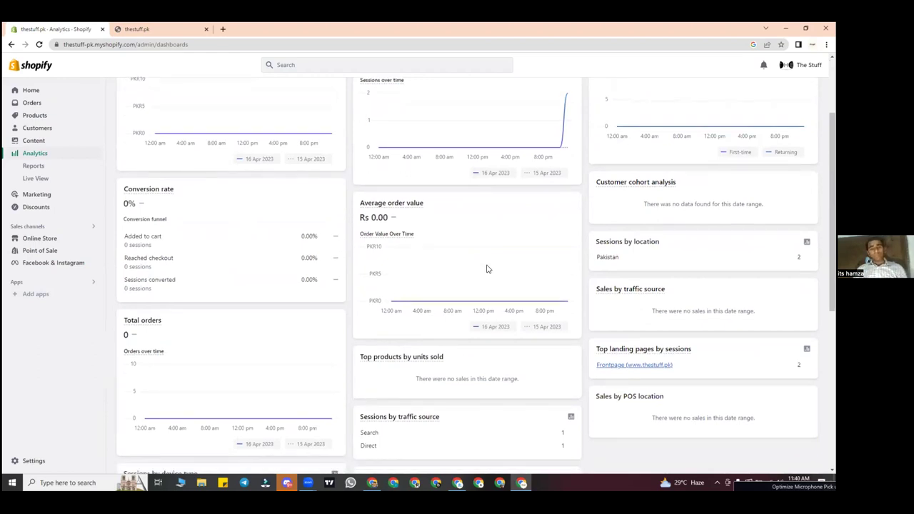
scroll(504, 263, "down", 1)
mouse_move(478, 230)
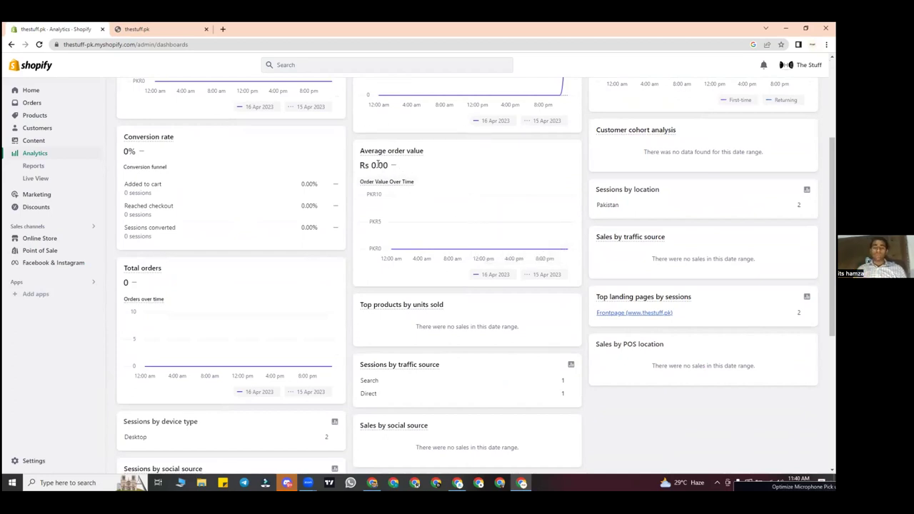
scroll(391, 218, "down", 2)
scroll(392, 218, "down", 1)
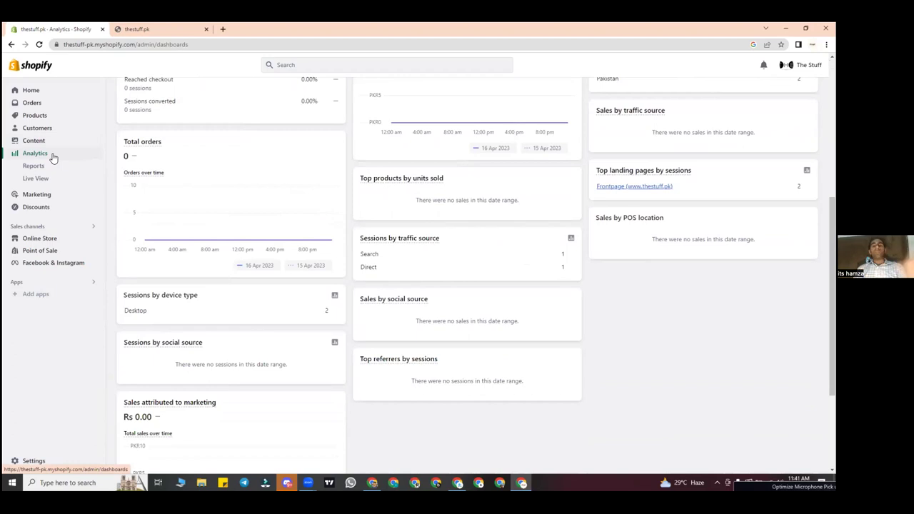
scroll(357, 203, "down", 2)
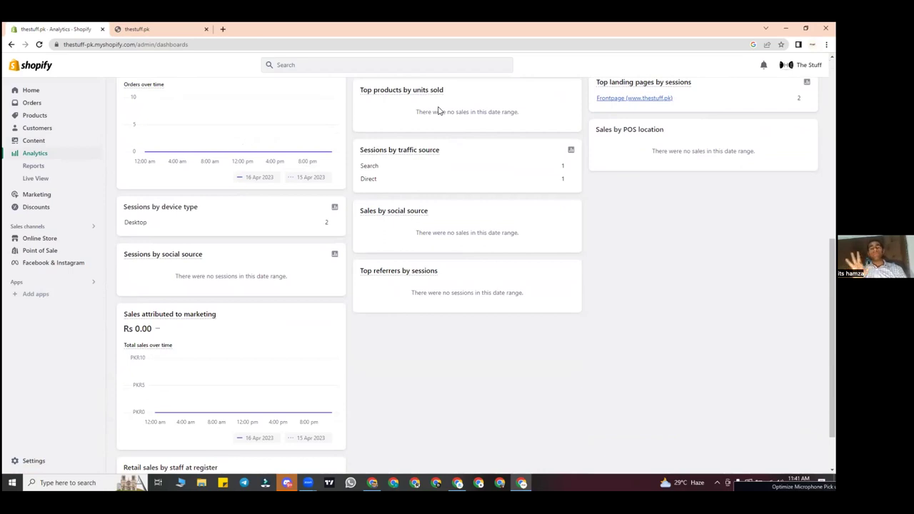
double_click(141, 212)
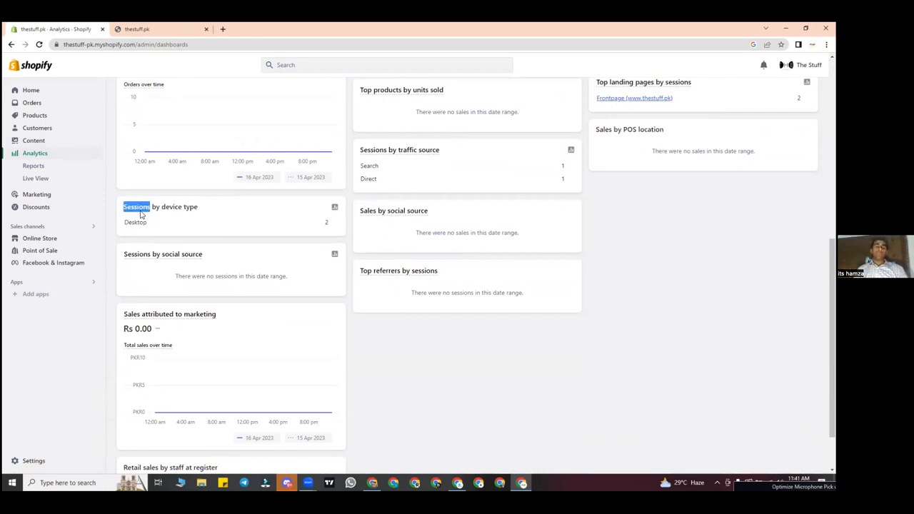
left_click(141, 213)
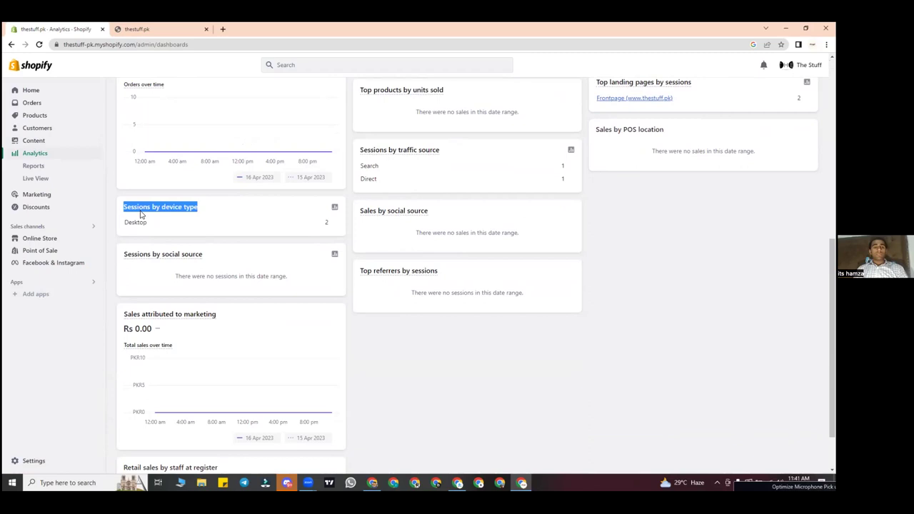
left_click(165, 221)
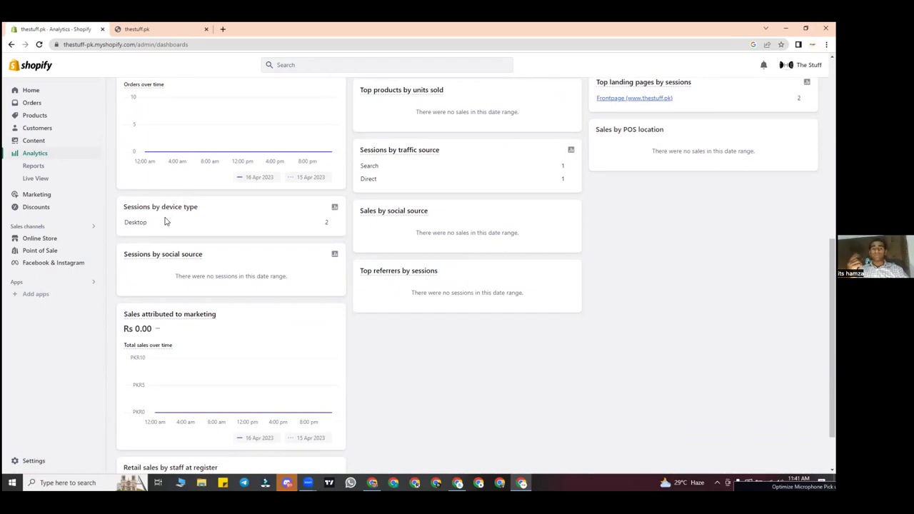
double_click(132, 223)
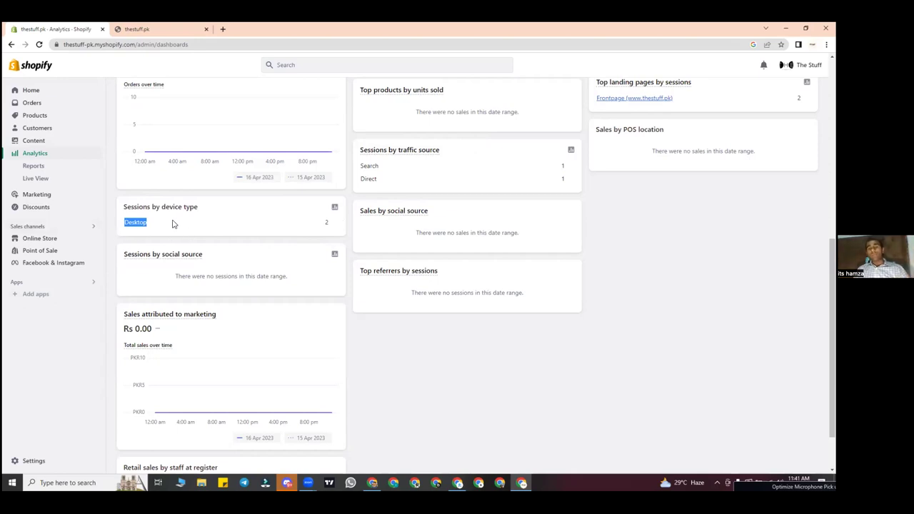
scroll(241, 253, "down", 2)
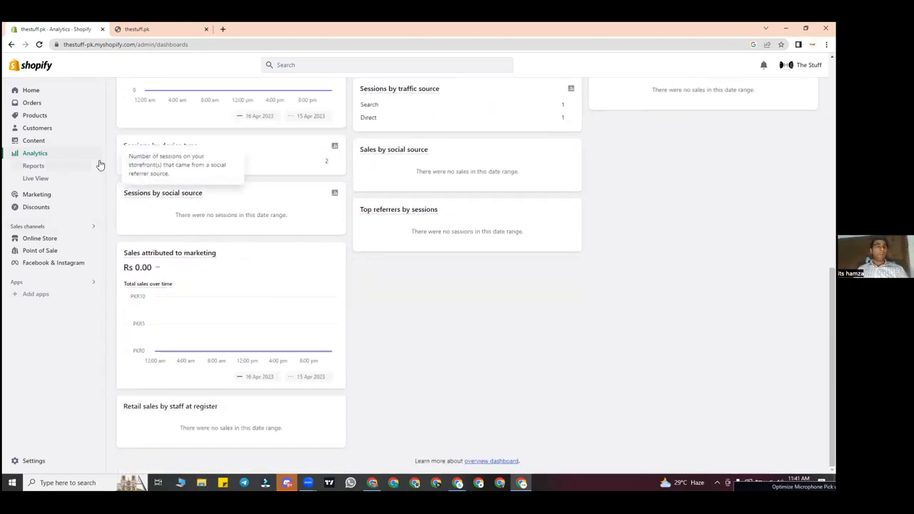
left_click(58, 166)
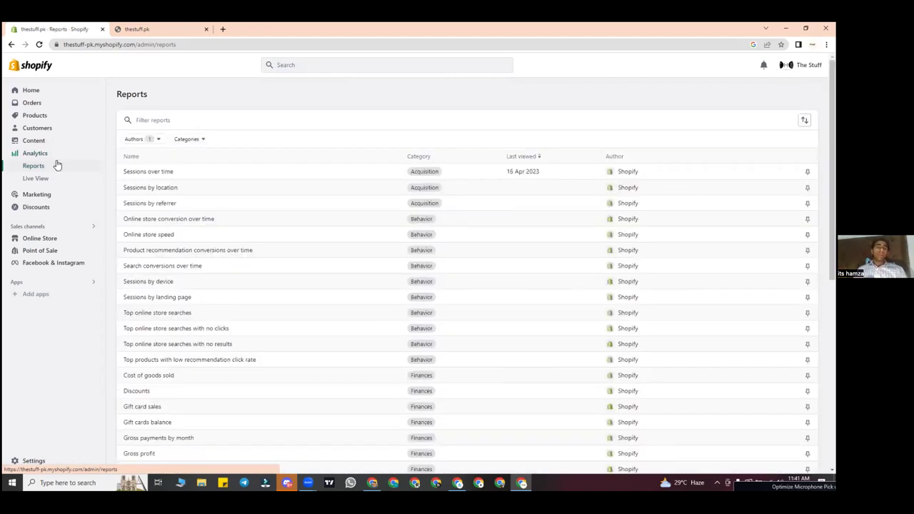
left_click(51, 156)
left_click(53, 165)
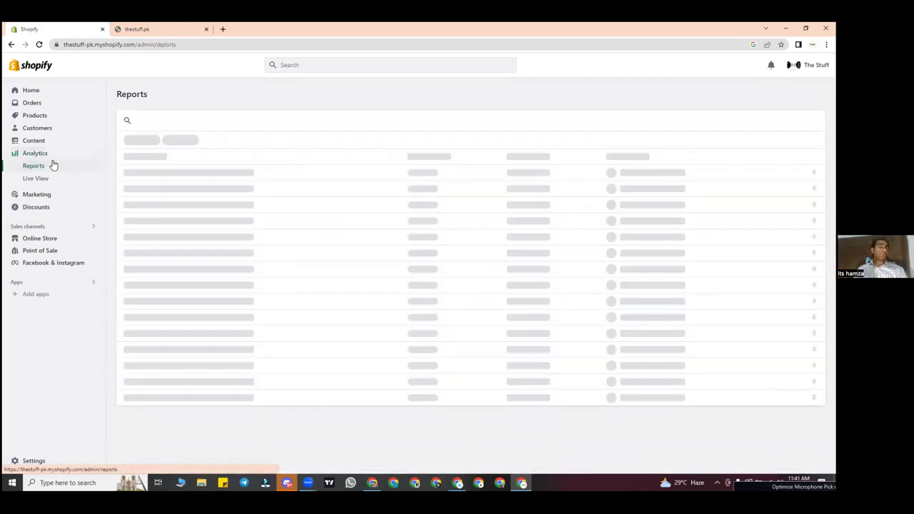
scroll(340, 205, "down", 5)
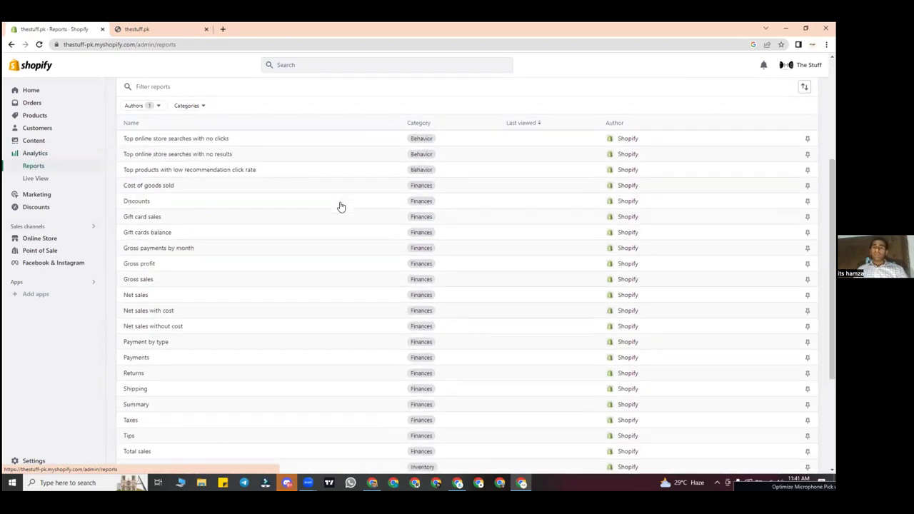
scroll(341, 205, "up", 5)
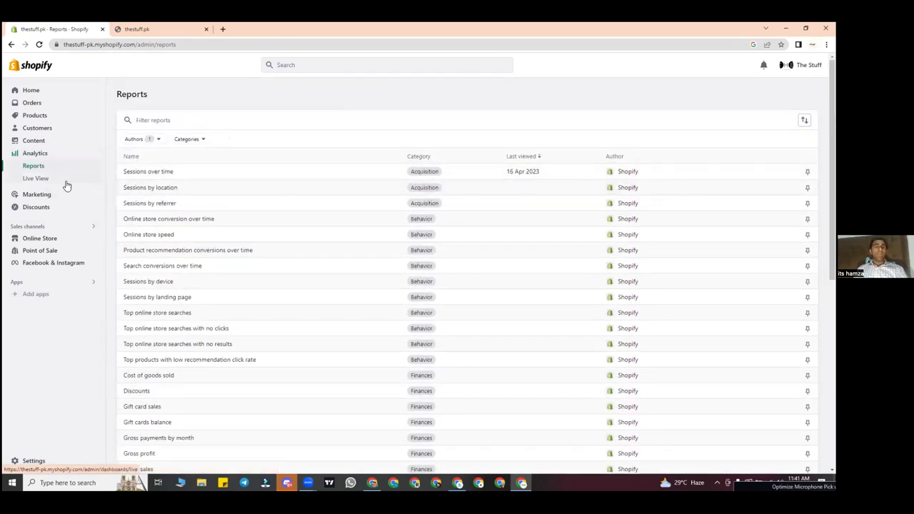
left_click(66, 183)
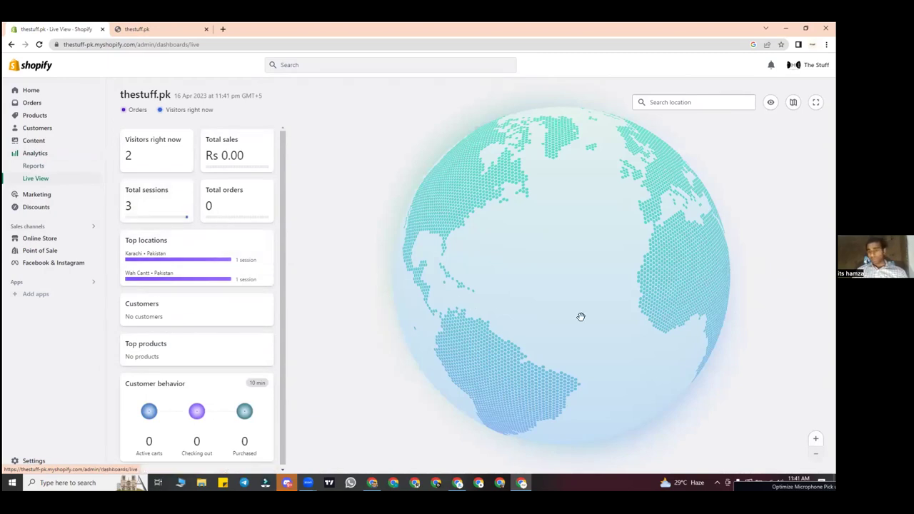
Step: Rotate the Live View globe toward Pakistan and India and zoom in
left_click_drag(659, 255, 550, 251)
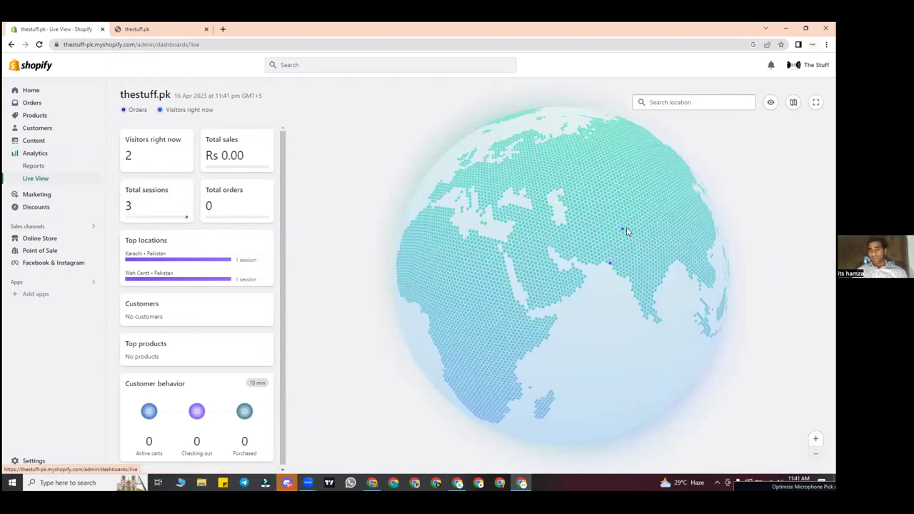
left_click_drag(627, 231, 590, 255)
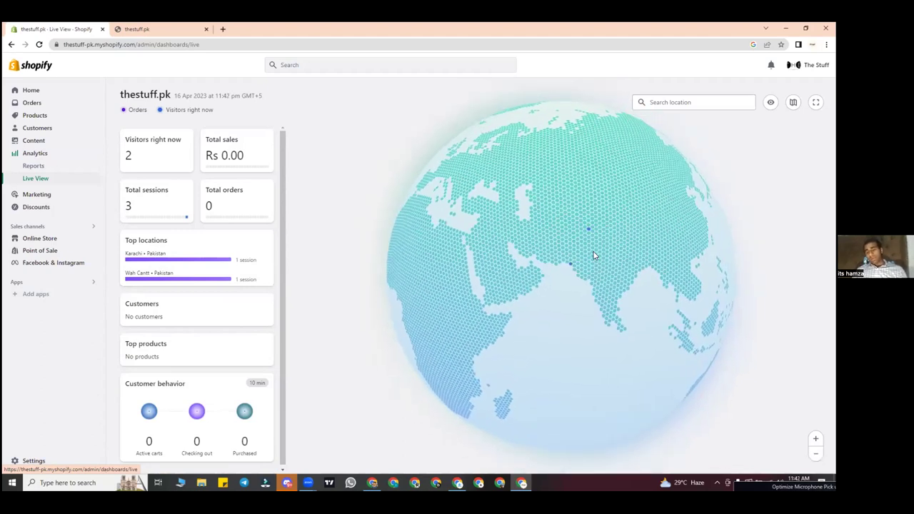
scroll(601, 235, "up", 2)
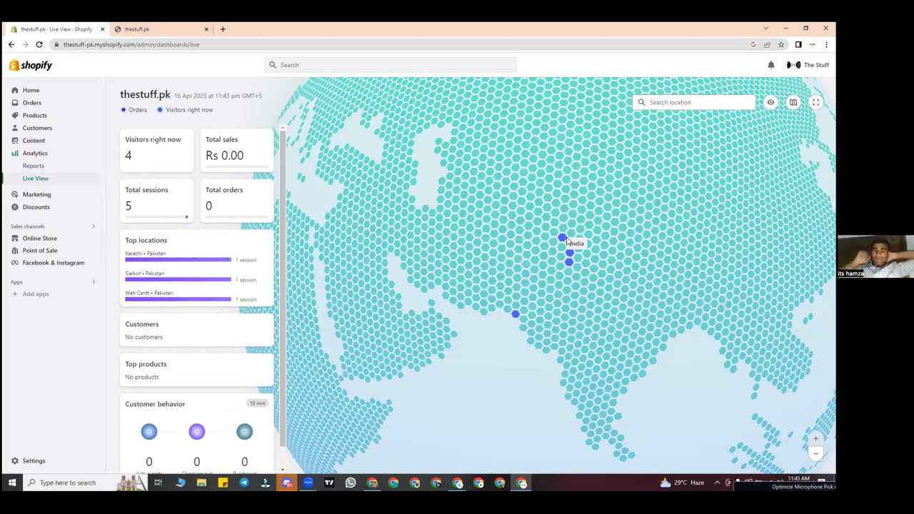
Step: Zoom the Live View globe out and back in while visitor counts update
mouse_move(516, 317)
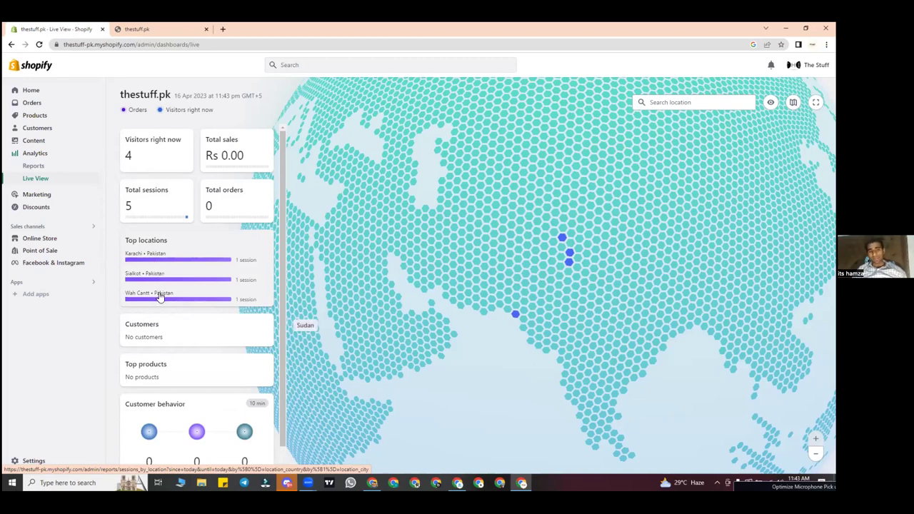
scroll(228, 319, "down", 1)
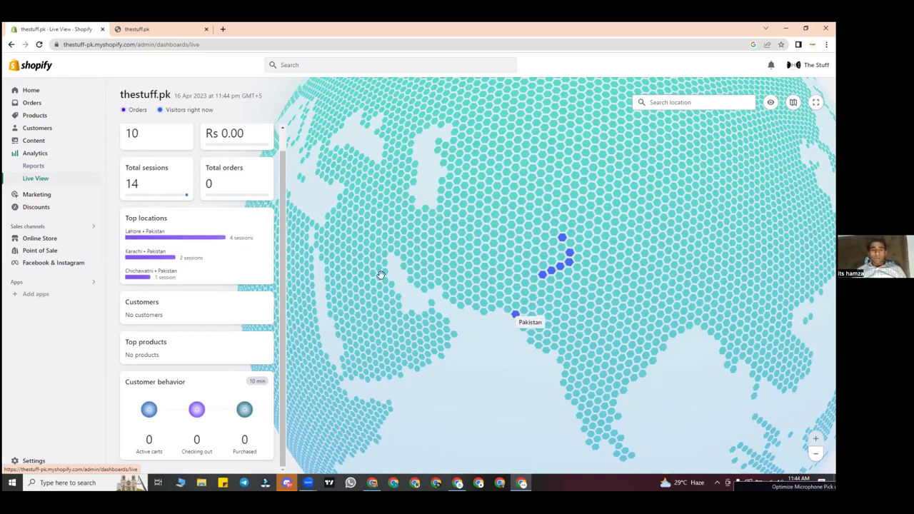
scroll(205, 192, "up", 1)
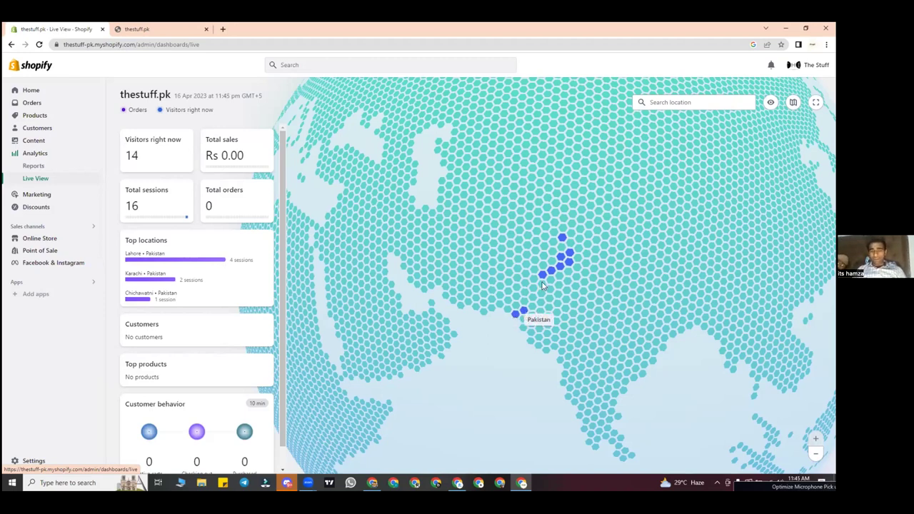
left_click(43, 178)
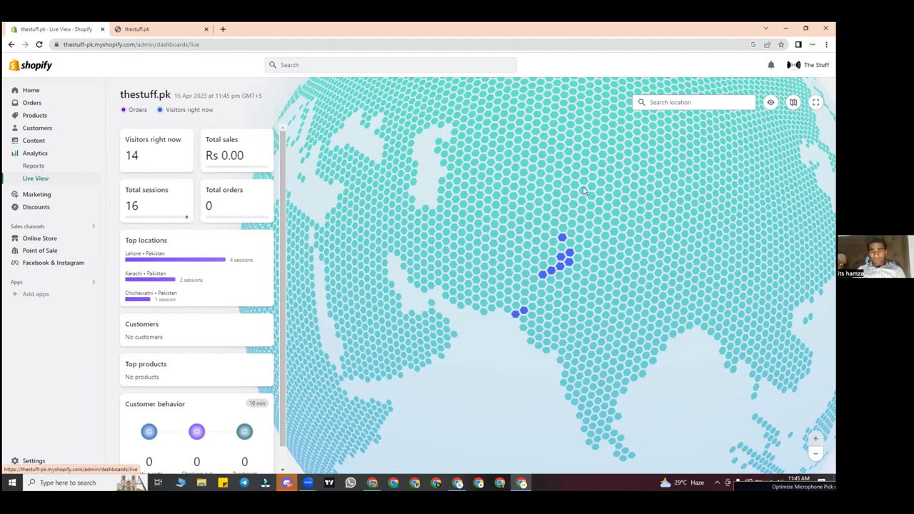
Step: Rotate the globe, then switch to the netbazar window's crystal hair remover preview
mouse_move(541, 277)
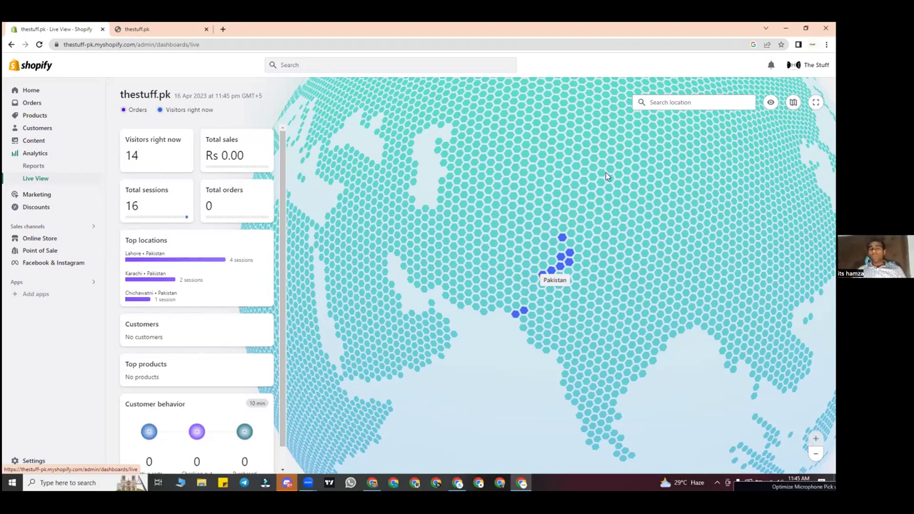
left_click_drag(482, 268, 472, 240)
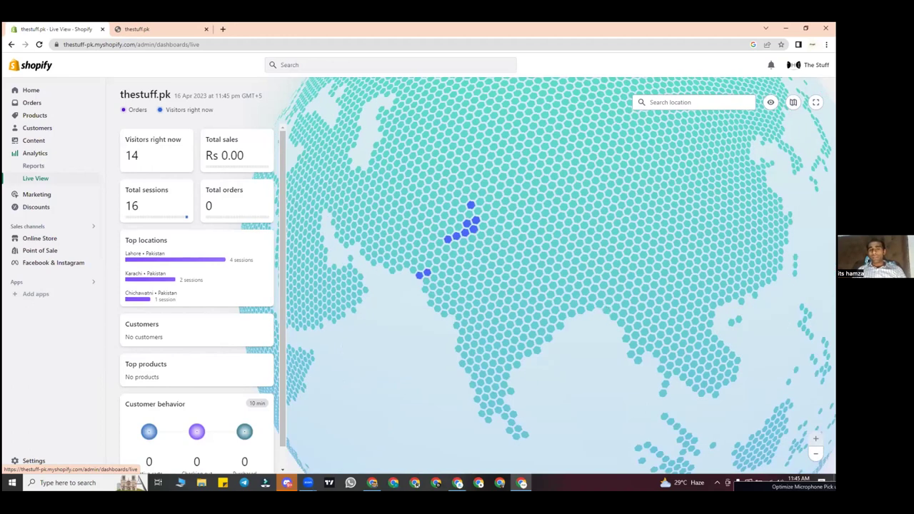
left_click_drag(739, 346, 614, 468)
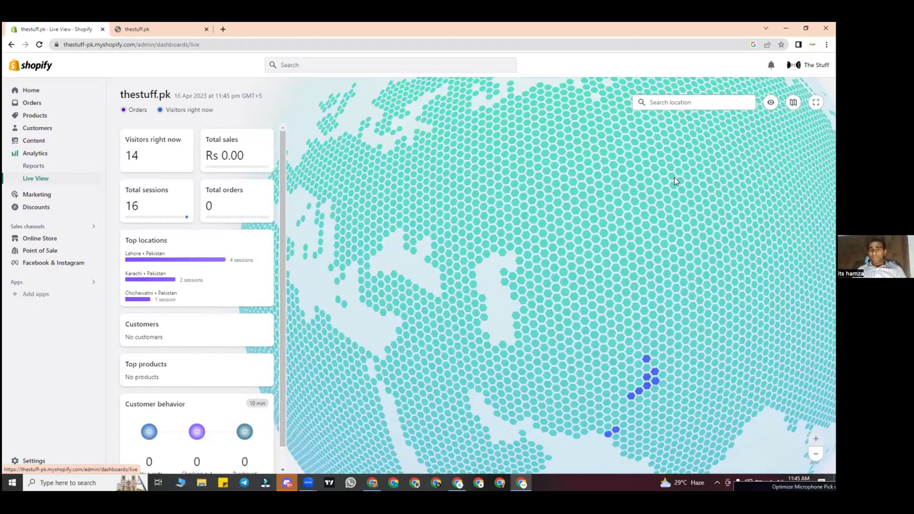
key("alt+Tab")
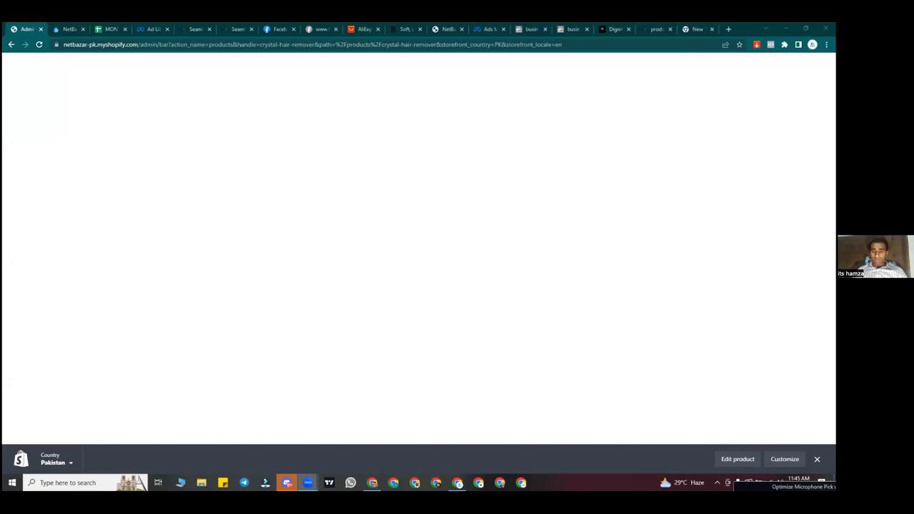
Step: Bring back the thestuff.pk Live View window from the taskbar
left_click(489, 424)
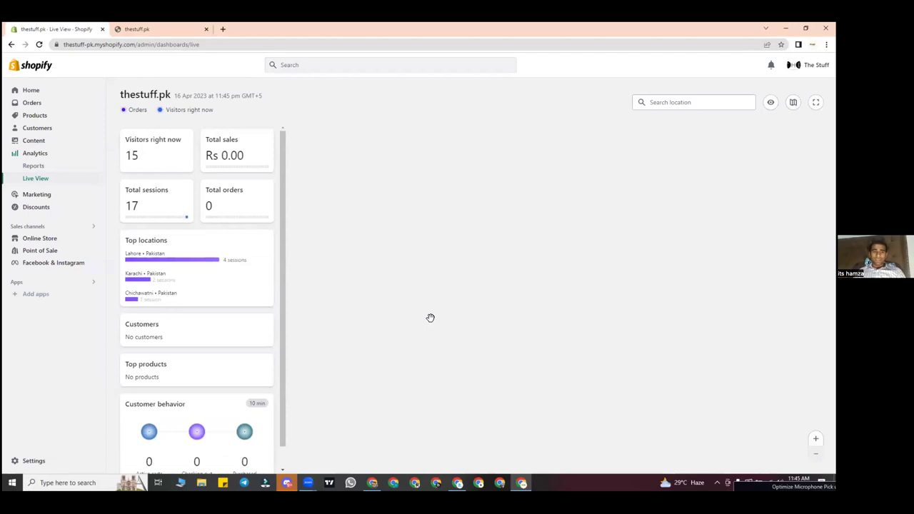
Step: Rotate the Live View globe and zoom in on Pakistan's cluster of visitor sessions
left_click_drag(479, 246, 612, 279)
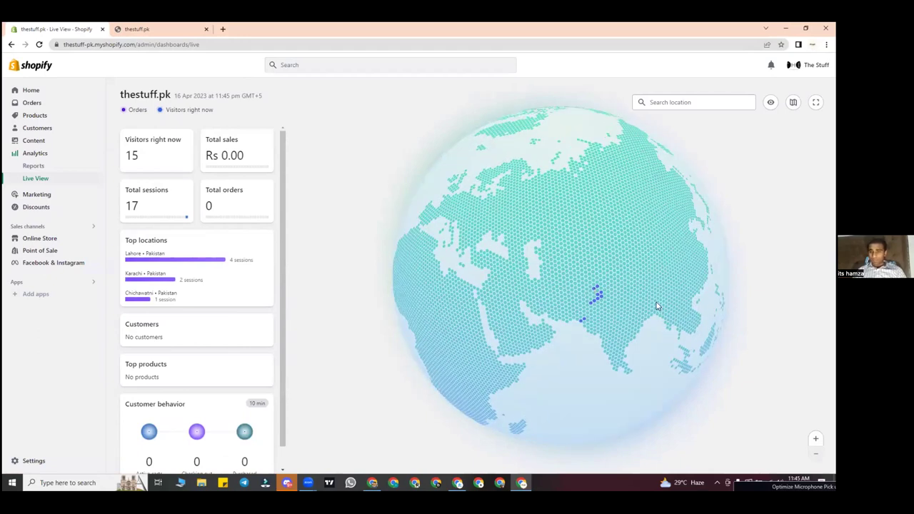
scroll(655, 304, "up", 2)
scroll(561, 297, "up", 1)
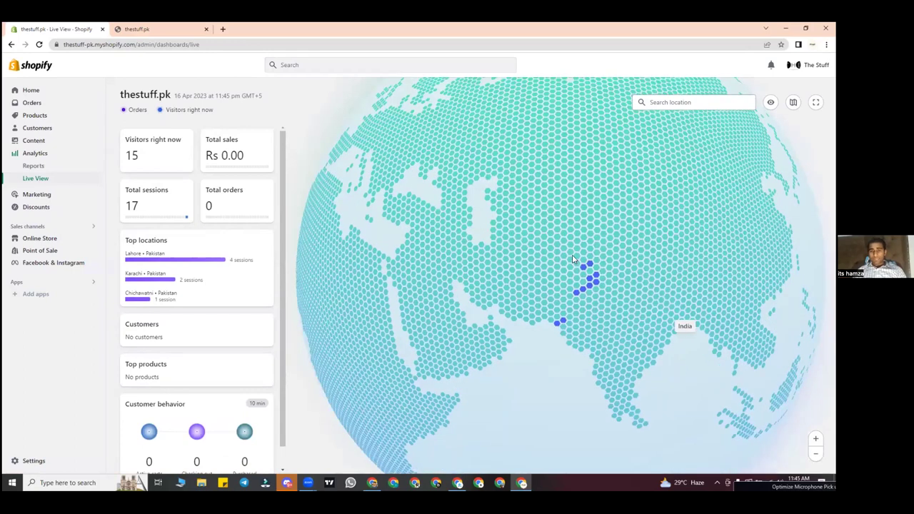
scroll(563, 230, "up", 1)
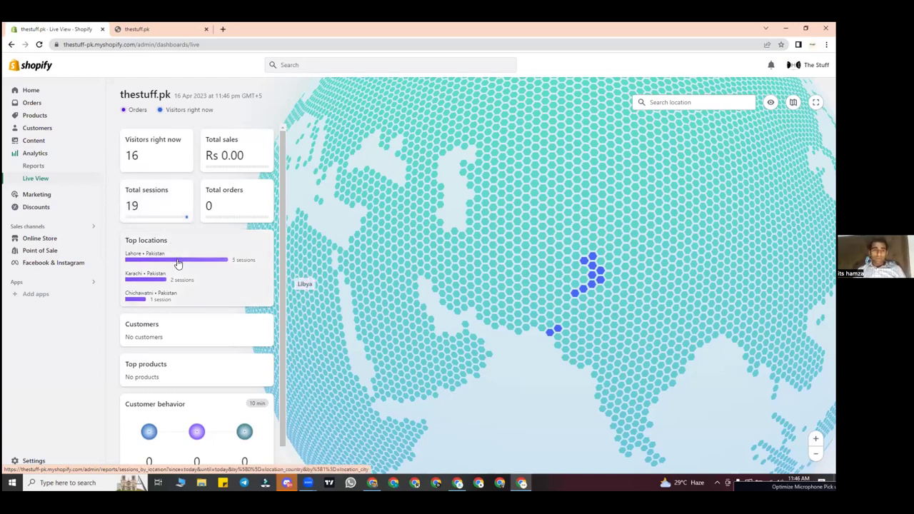
Step: Review the stats panel showing 20 sessions from Pakistan, then head to Discounts
scroll(178, 265, "down", 1)
scroll(174, 269, "down", 1)
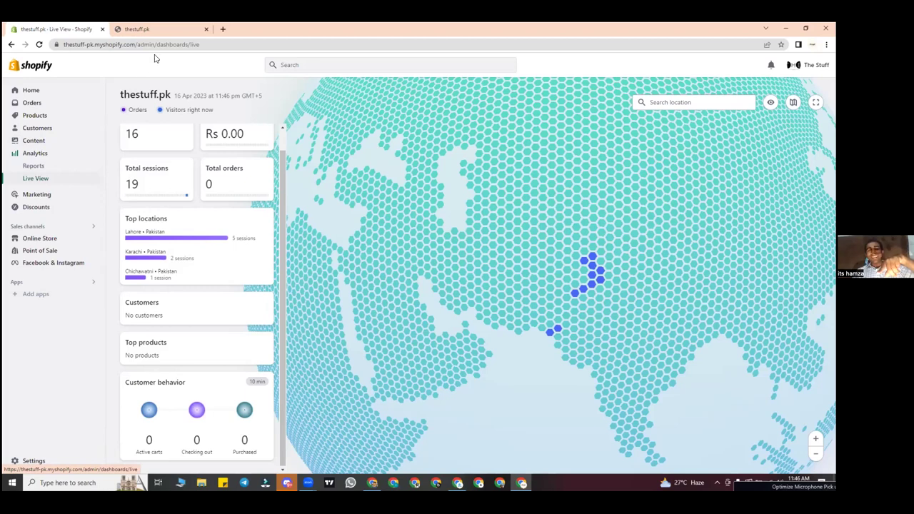
mouse_move(156, 41)
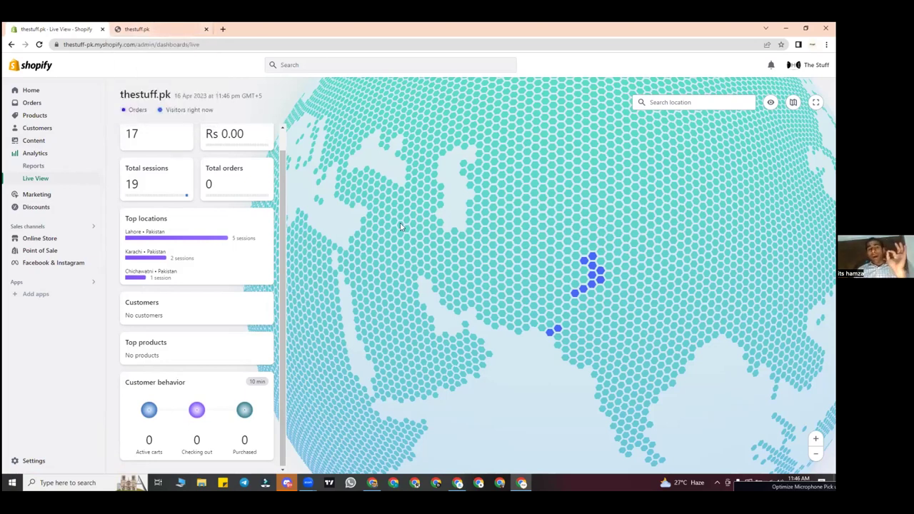
scroll(150, 213, "up", 1)
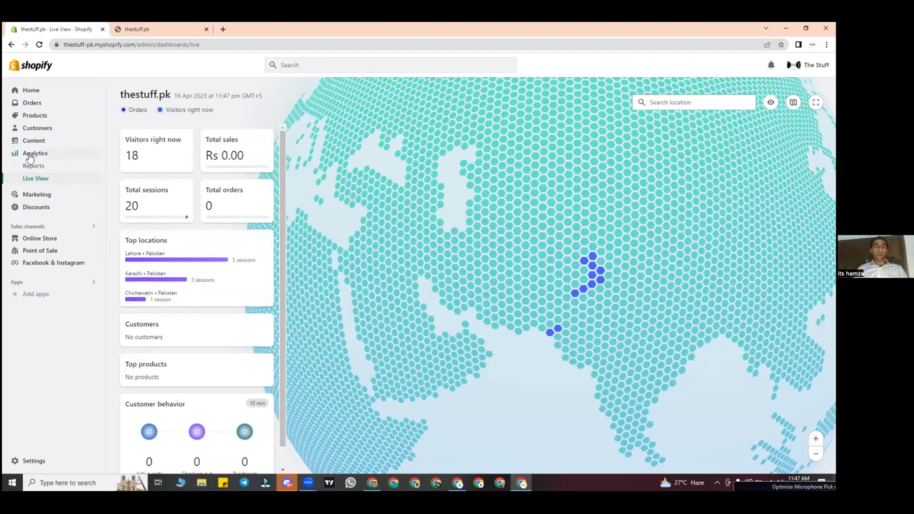
left_click(90, 207)
left_click(71, 170)
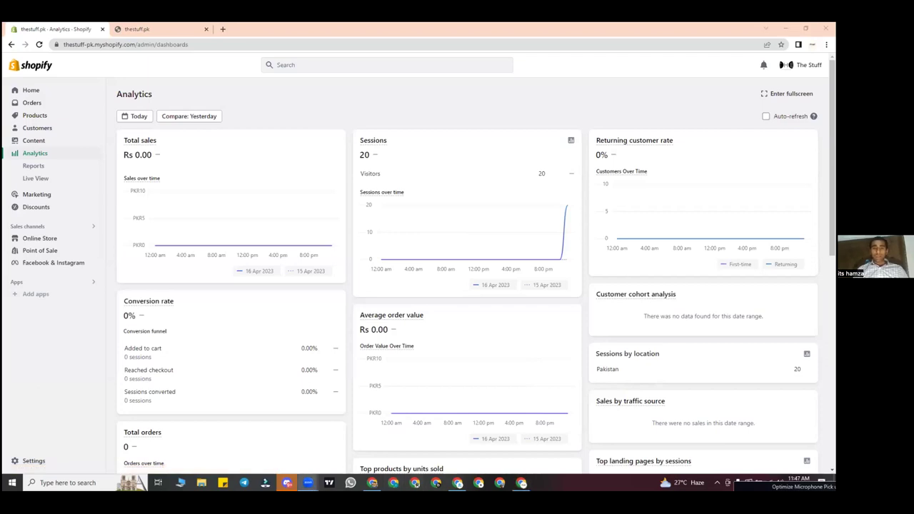
mouse_move(409, 386)
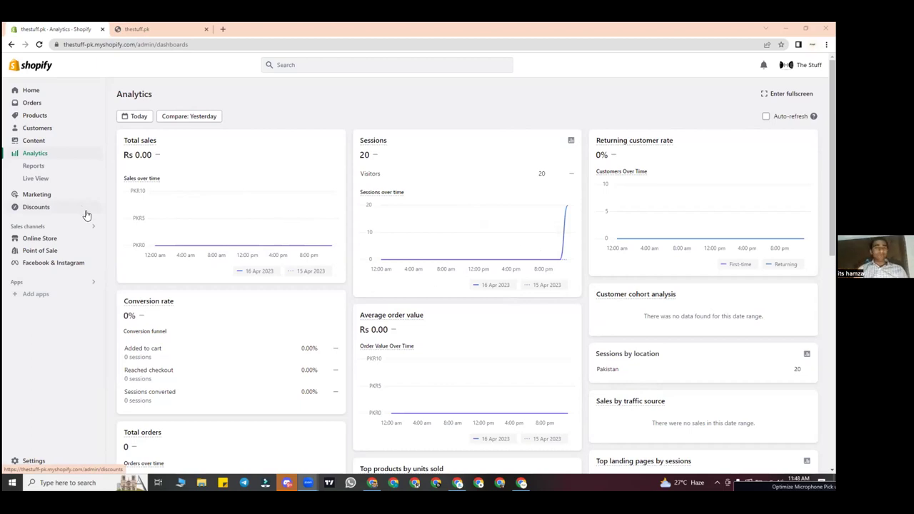
scroll(88, 216, "down", 1)
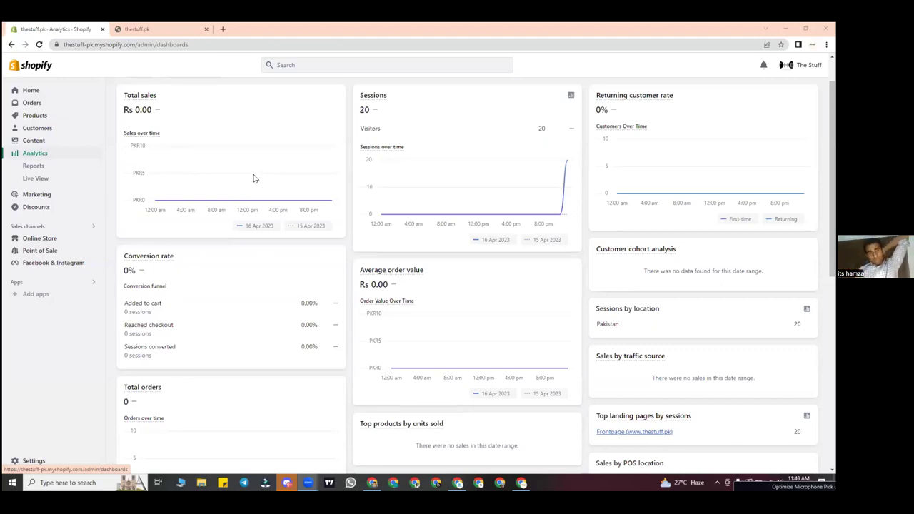
Step: Open Analytics Reports and Live View: 13 visitors, 22 sessions, led by Lahore and Karachi
left_click(33, 166)
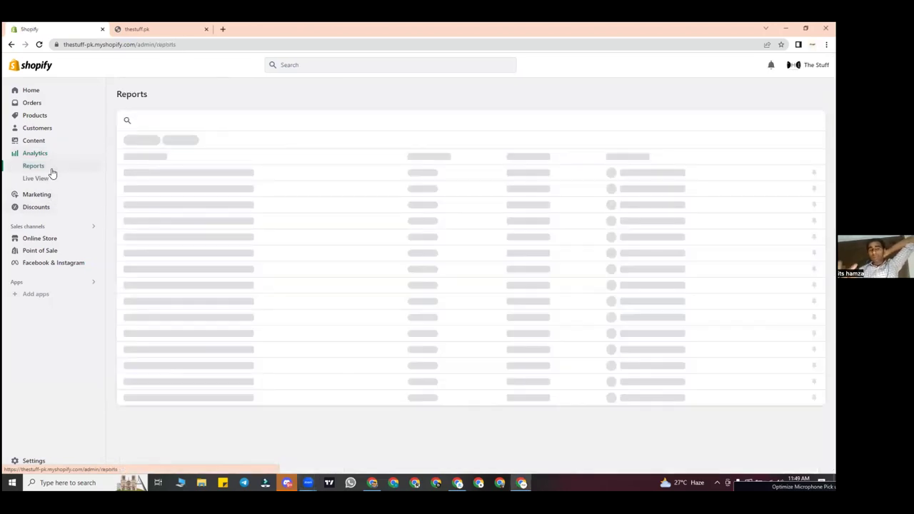
left_click(52, 182)
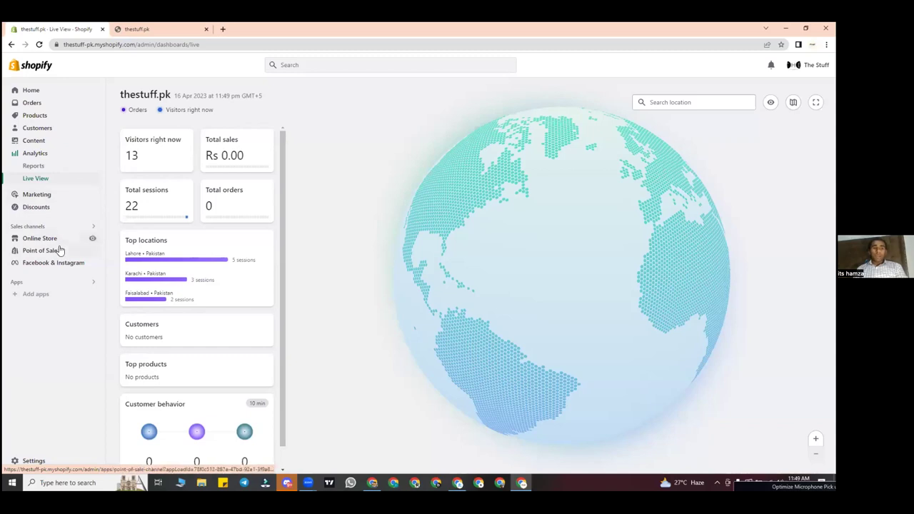
Step: Go via Discounts to the Marketing overview showing 105 sessions, 0% conversion, Rs 0.00 sales
left_click(60, 208)
left_click(67, 170)
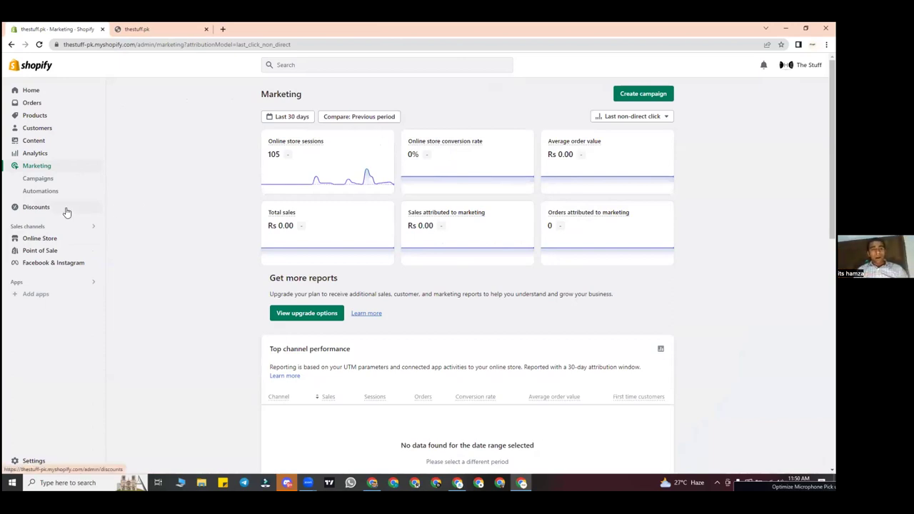
Step: Browse marketing campaigns and automations, then open the empty Discounts page
left_click(38, 179)
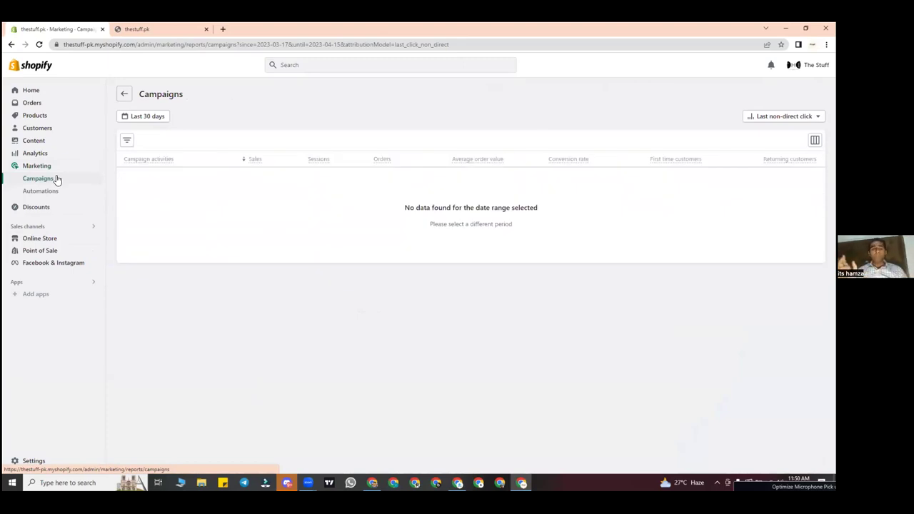
left_click(56, 193)
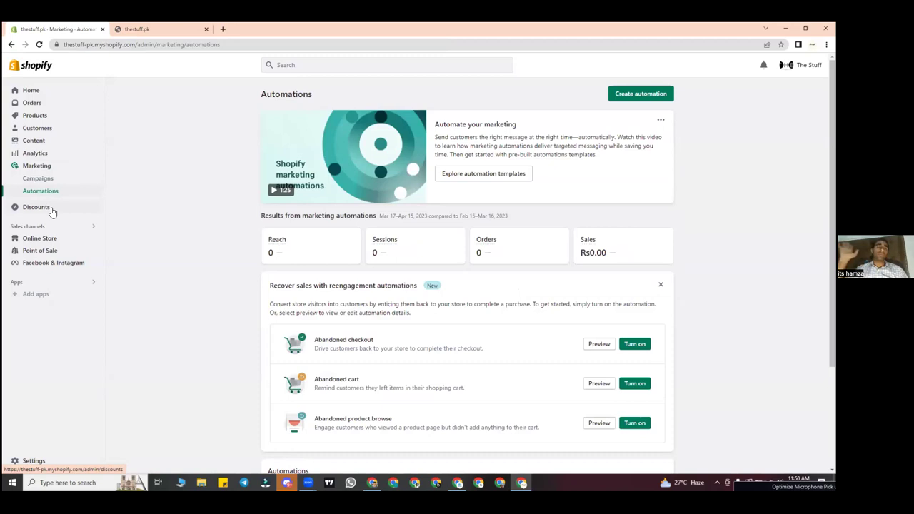
left_click(36, 207)
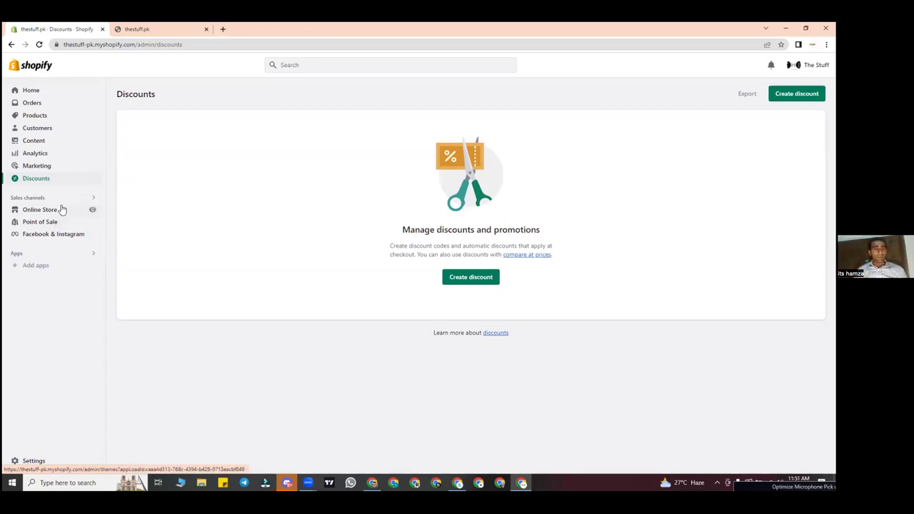
Step: Tour the Point of Sale and Facebook & Instagram sales channel pages
left_click(47, 224)
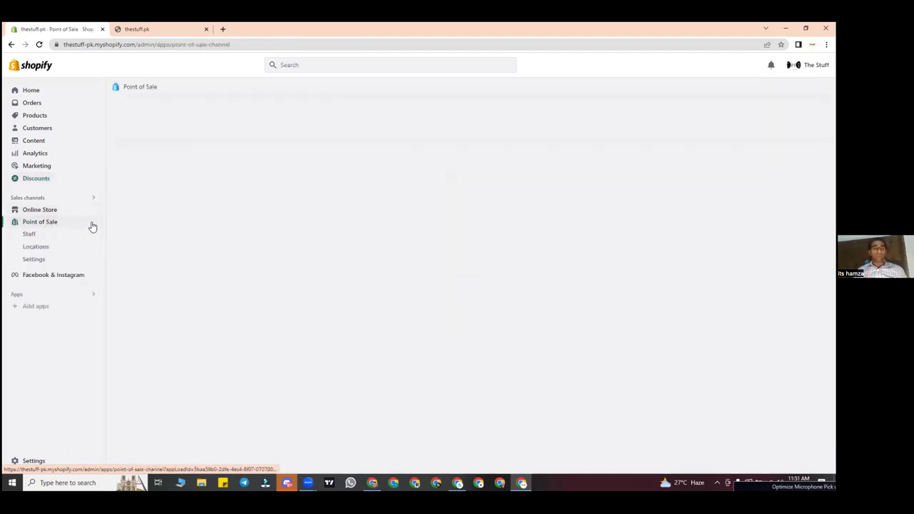
left_click(63, 274)
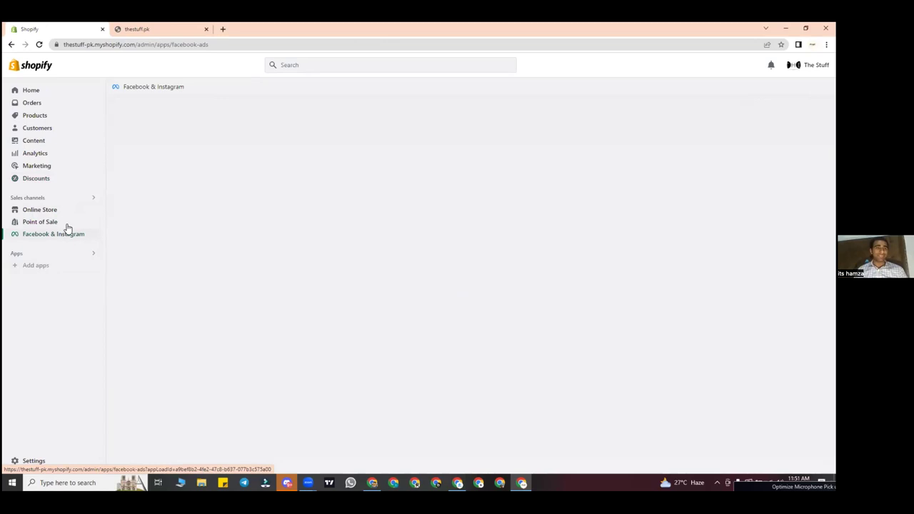
right_click(64, 225)
left_click(33, 282)
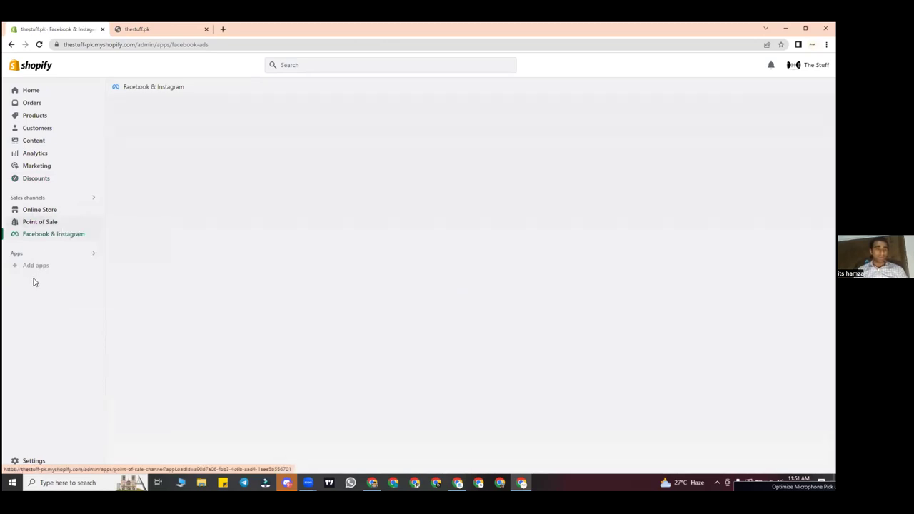
left_click(59, 236)
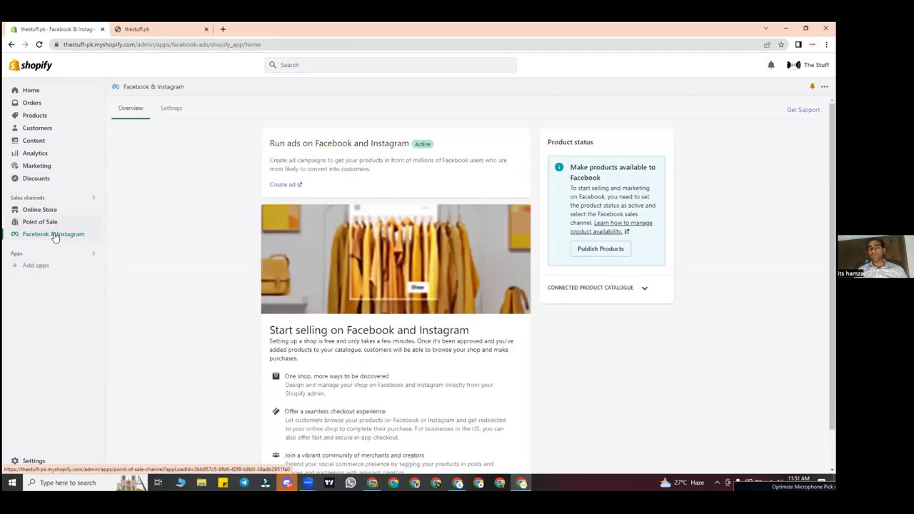
scroll(200, 243, "down", 1)
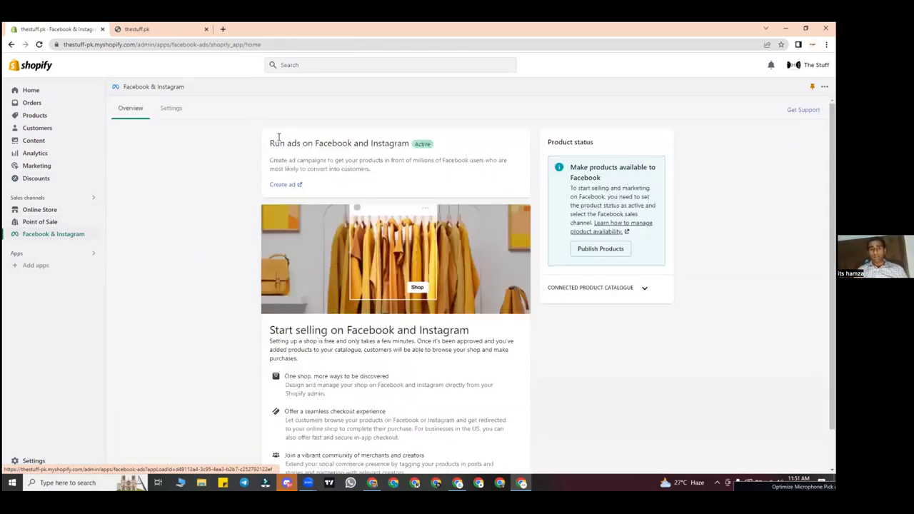
left_click_drag(267, 146, 459, 147)
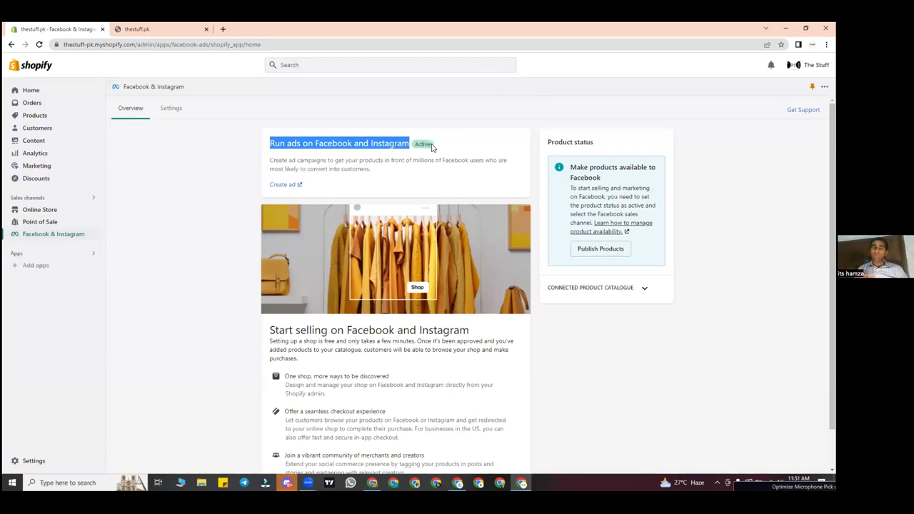
left_click(130, 215)
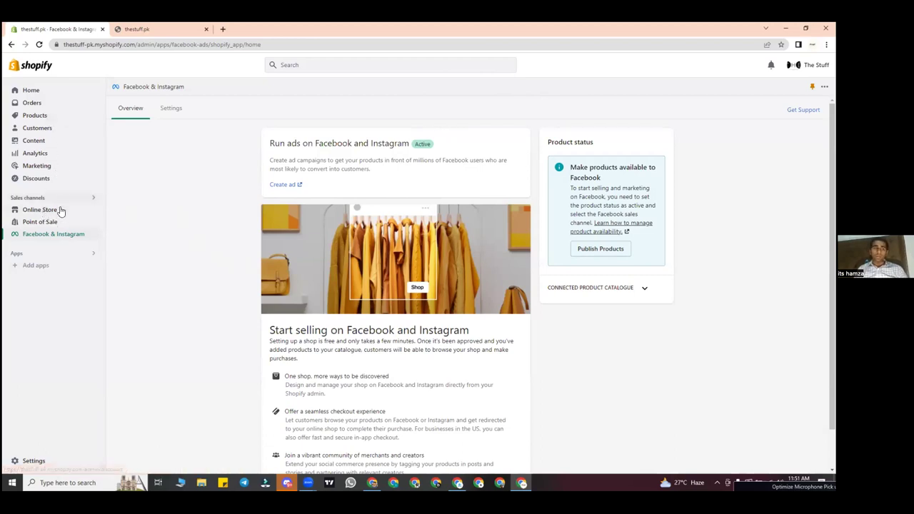
Step: Visit the Online Store themes and empty Products page, then the thestuff.pk storefront
left_click(61, 212)
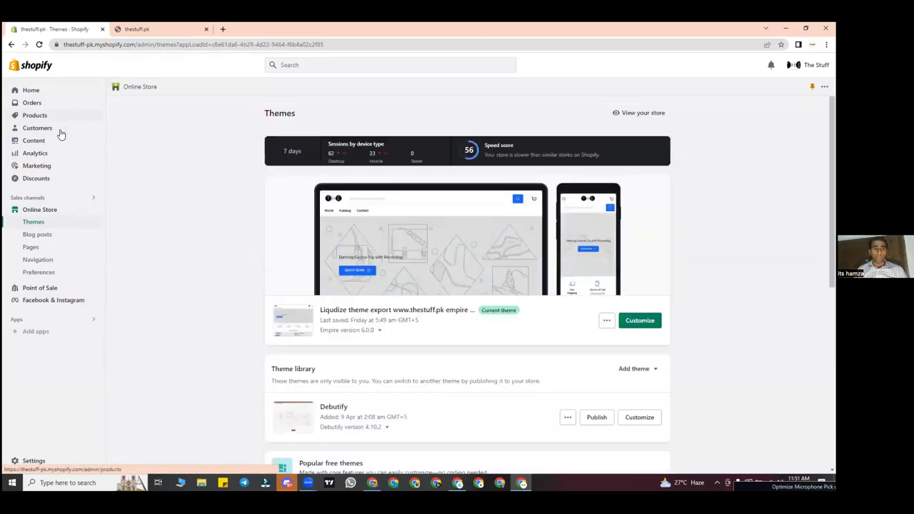
left_click(48, 120)
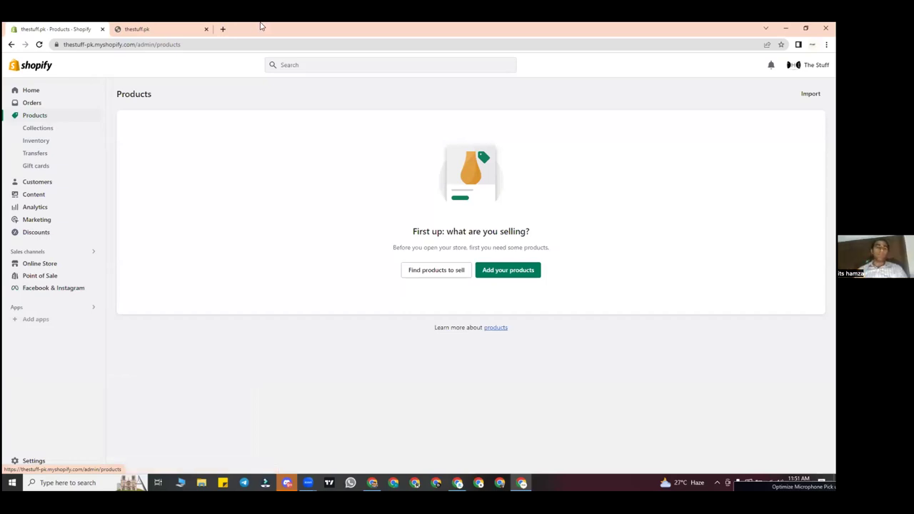
left_click(179, 28)
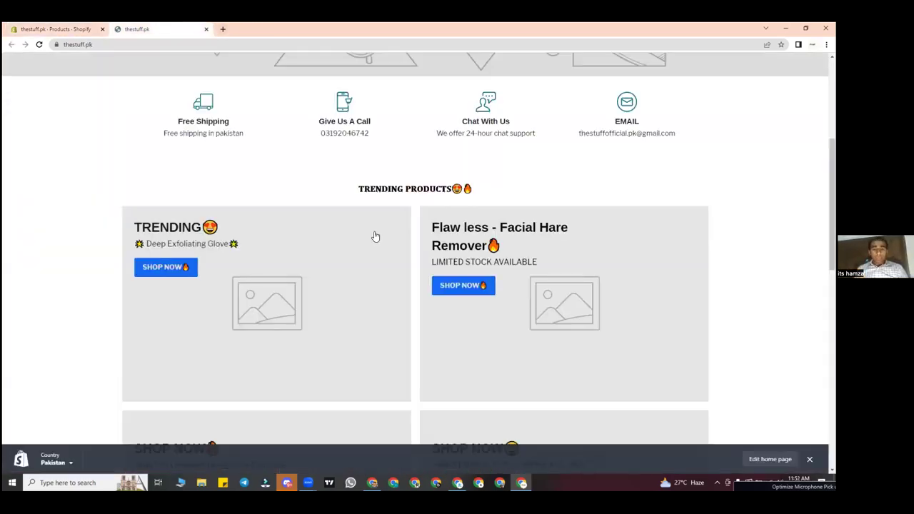
Step: Scroll to the thestuff.pk Trending Products, then return to Shopify's empty Products page
scroll(373, 235, "down", 2)
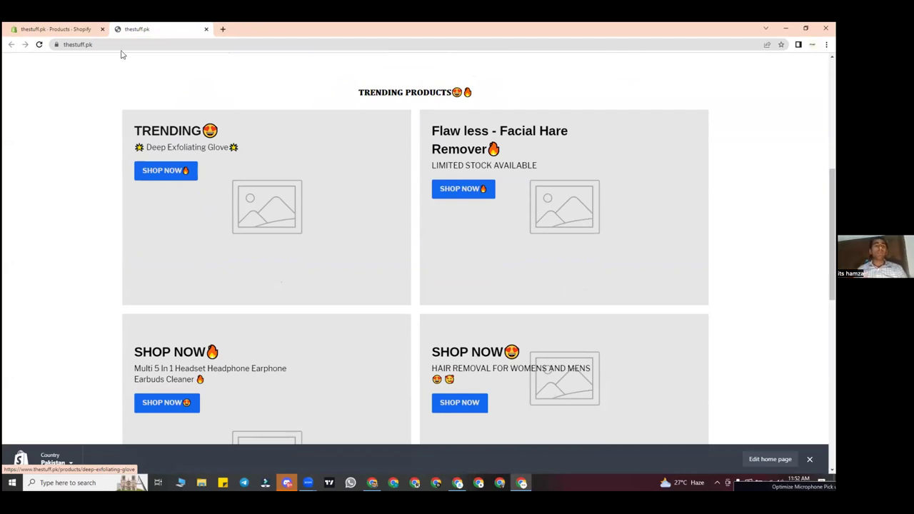
left_click(51, 29)
left_click(136, 28)
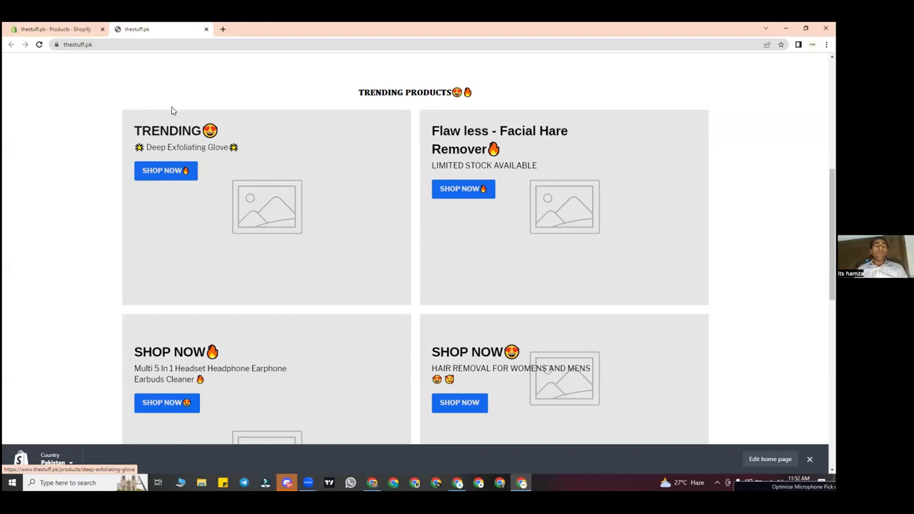
left_click(49, 29)
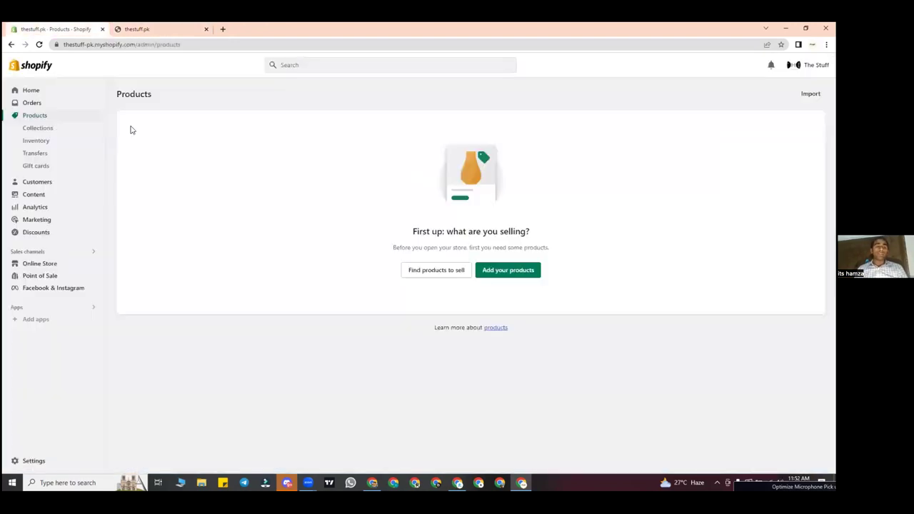
left_click(36, 106)
left_click(39, 116)
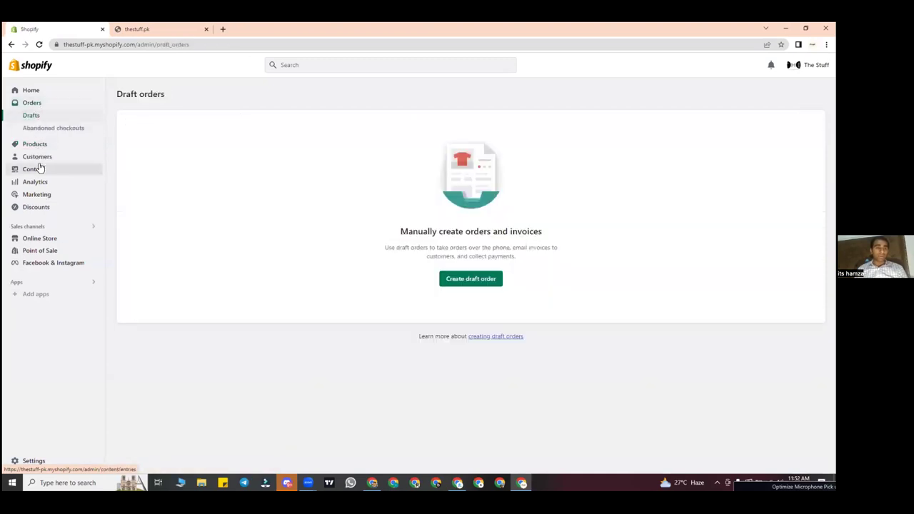
left_click(32, 169)
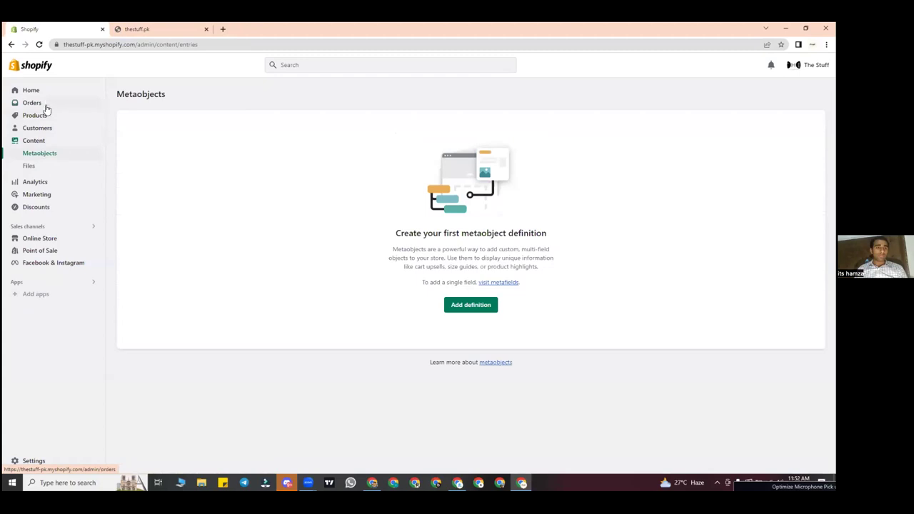
left_click(44, 93)
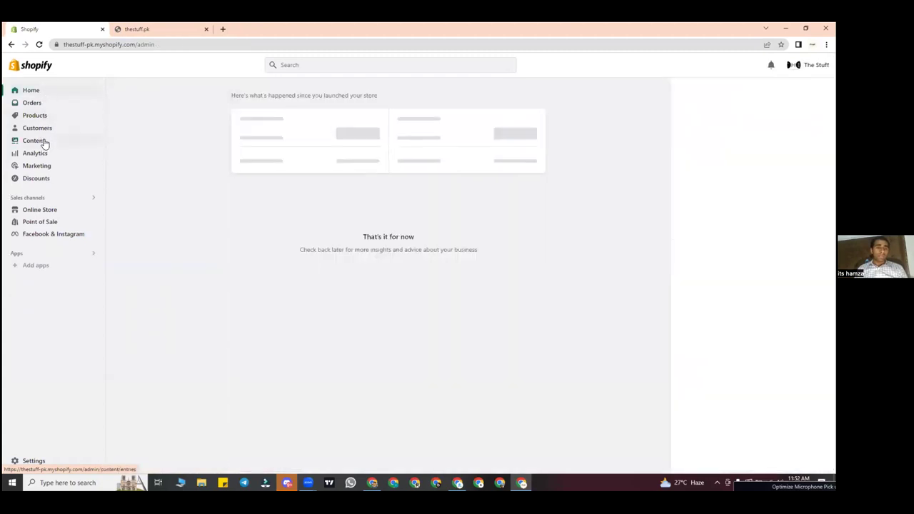
left_click(35, 117)
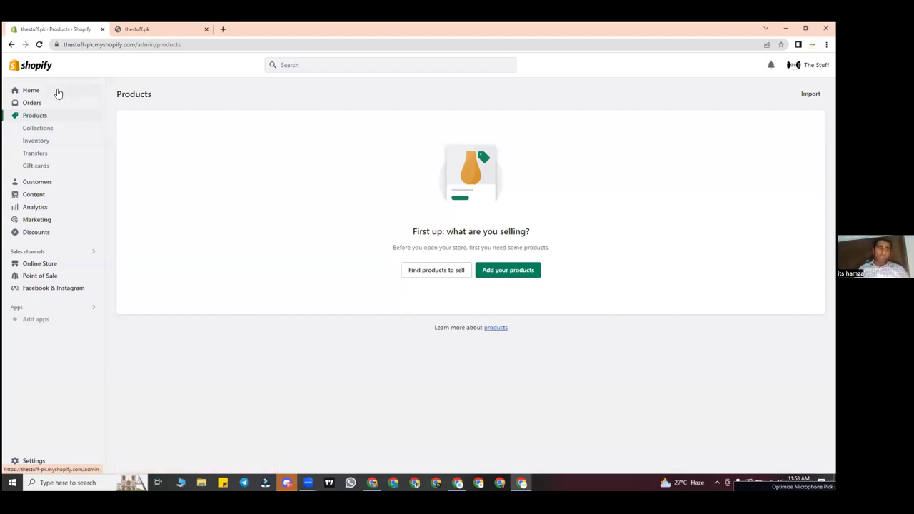
left_click(57, 92)
left_click(47, 117)
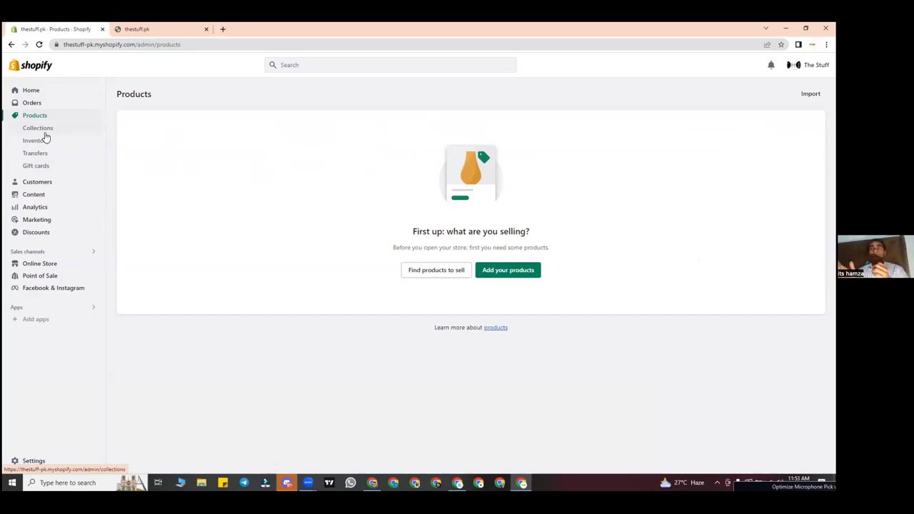
Step: Search Google for 'gul ahmed' in a new tab and open the Gul Ahmed shop site
left_click(222, 29)
type("g")
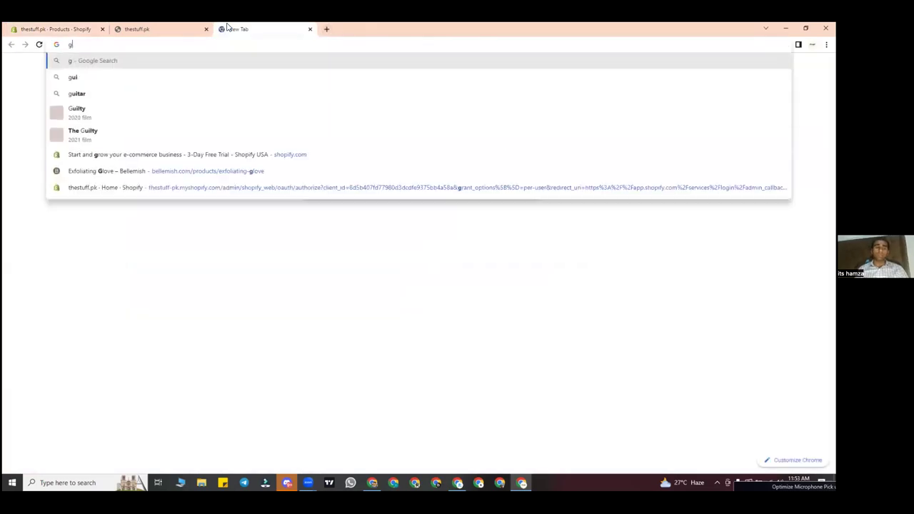
key("BackSpace")
type("gul ahmed")
key("Return")
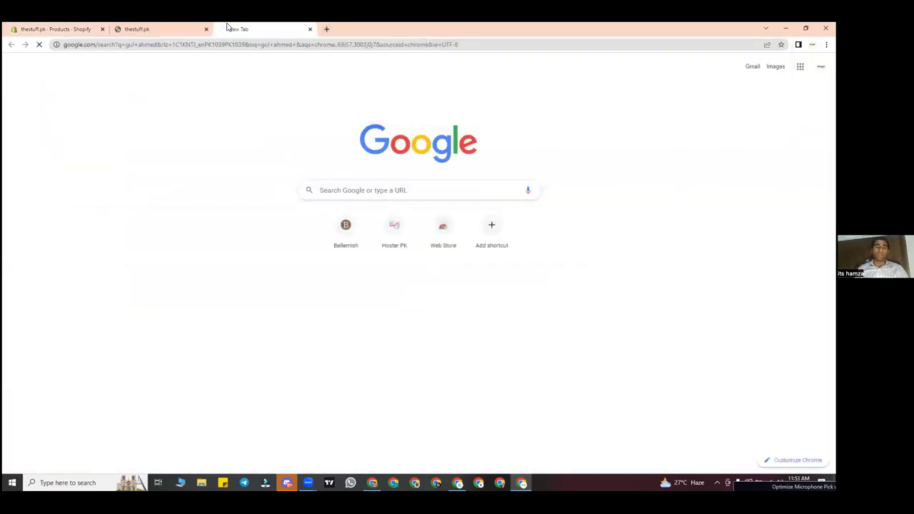
left_click(135, 162)
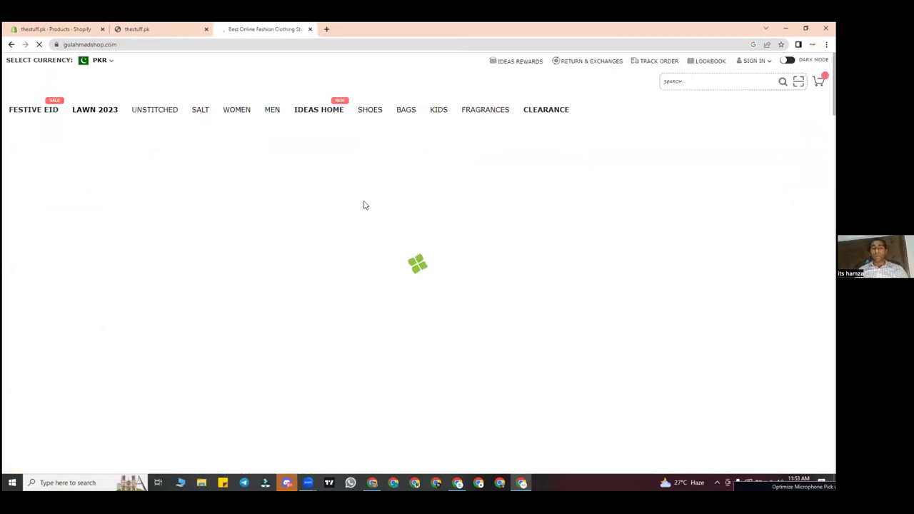
Step: Browse Gul Ahmed's Lawn 2023 collection, then return to the Shopify Products page
scroll(364, 205, "down", 5)
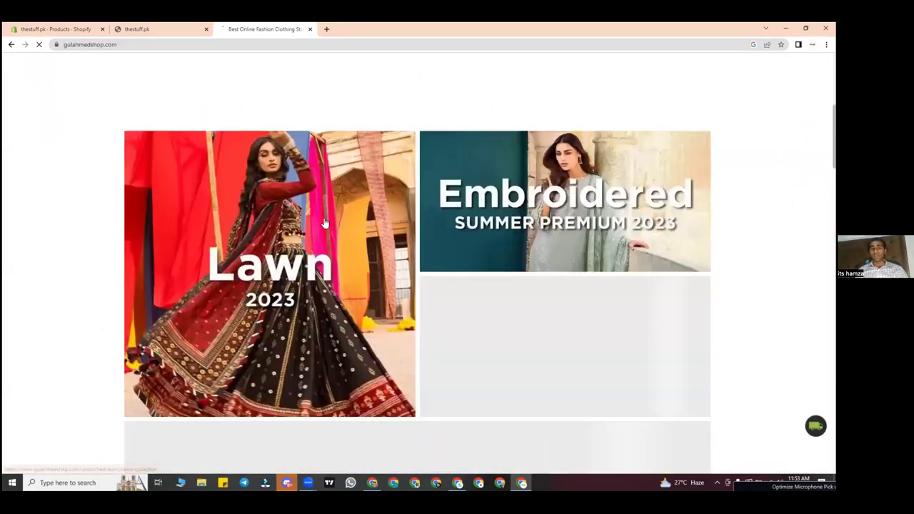
left_click(325, 223)
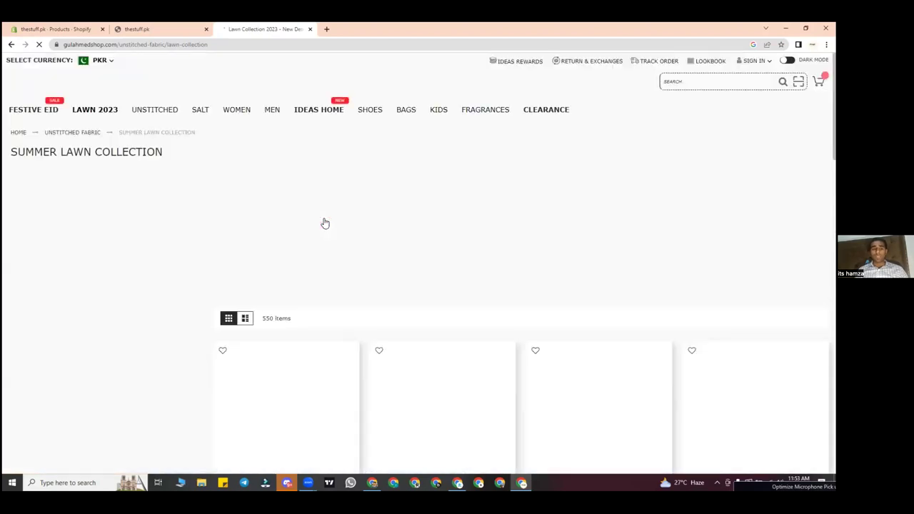
scroll(324, 224, "down", 15)
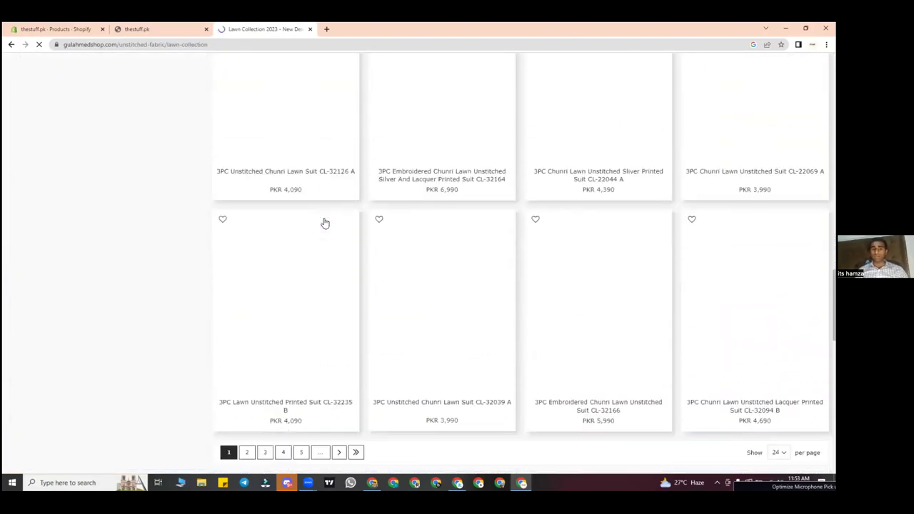
scroll(325, 224, "down", 3)
left_click(134, 29)
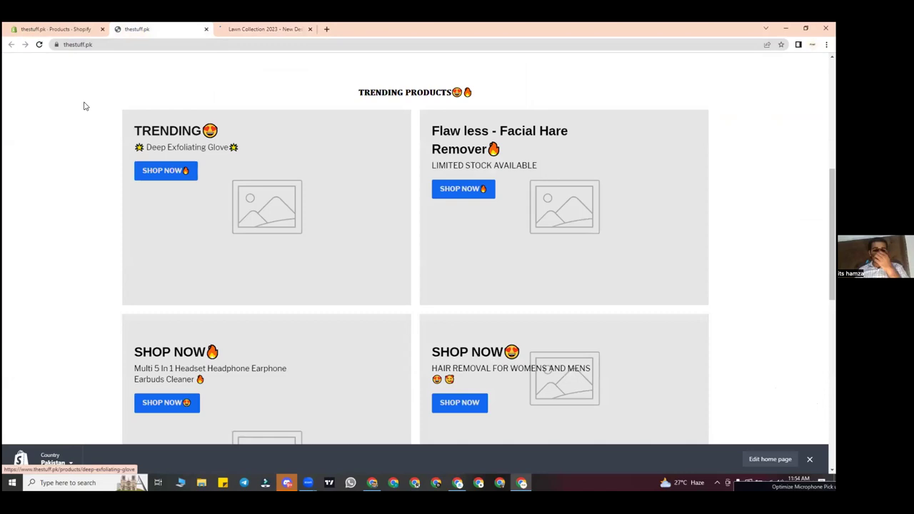
left_click(47, 29)
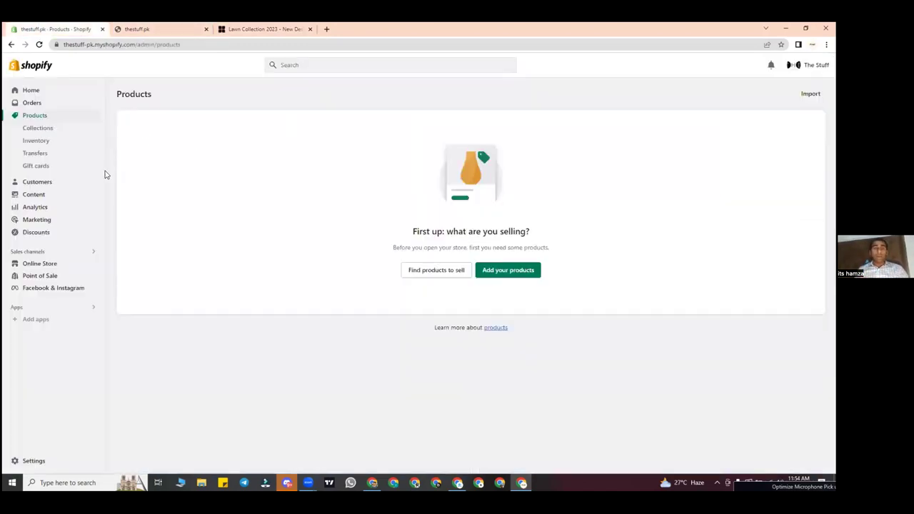
left_click(310, 29)
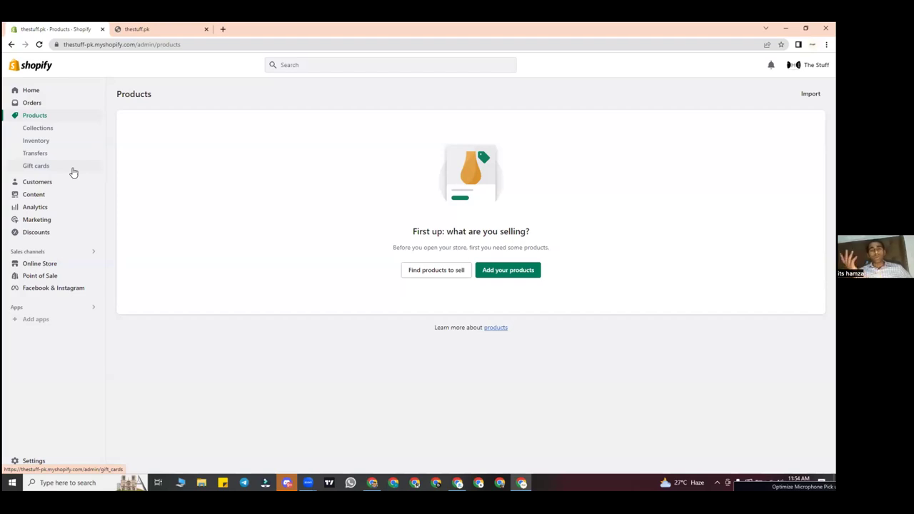
left_click(24, 119)
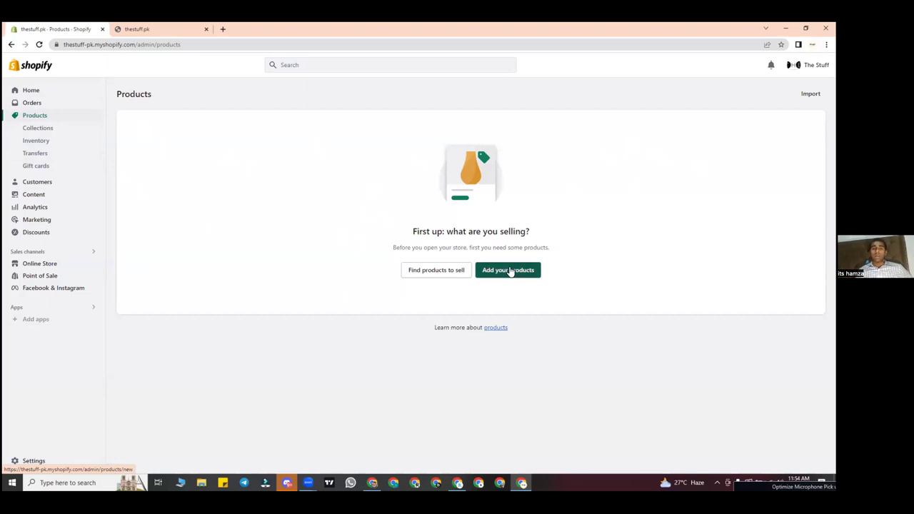
Step: Search Google for 'crystal hair remover' in a new Chrome tab
left_click(224, 29)
type("crystal hair remover")
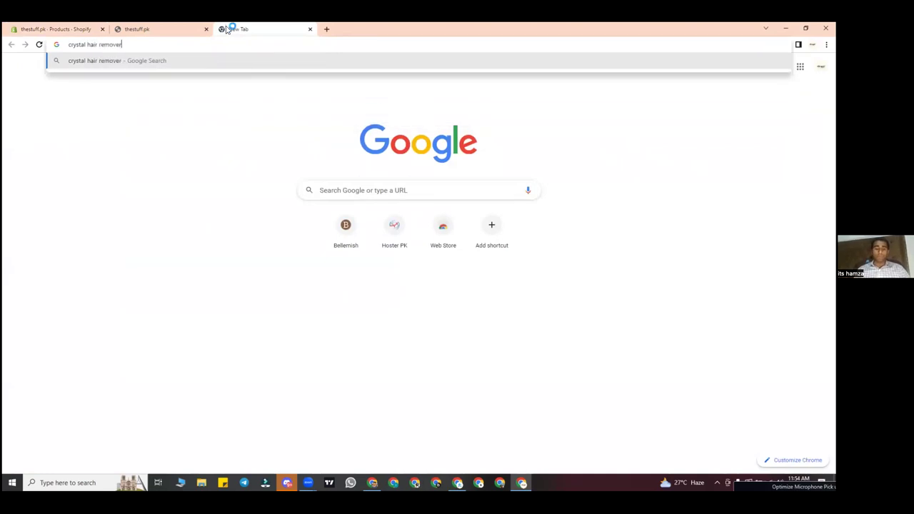
key("Return")
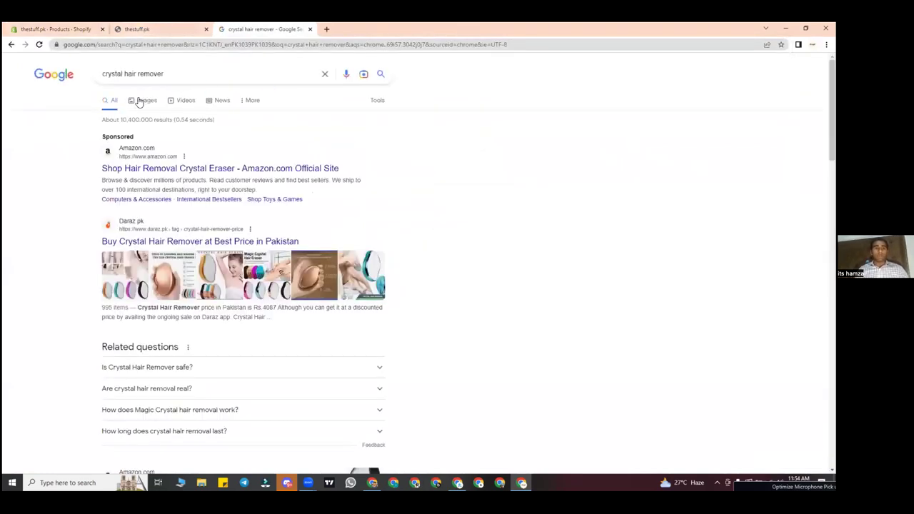
Step: Switch to image results and save the Shoppingbag.pk crystal eraser photo to Downloads
left_click(140, 101)
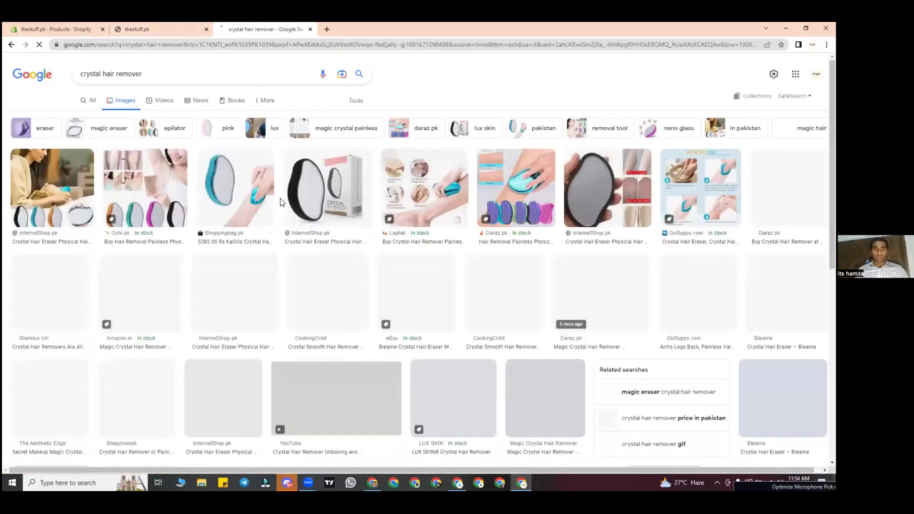
scroll(343, 179, "down", 1)
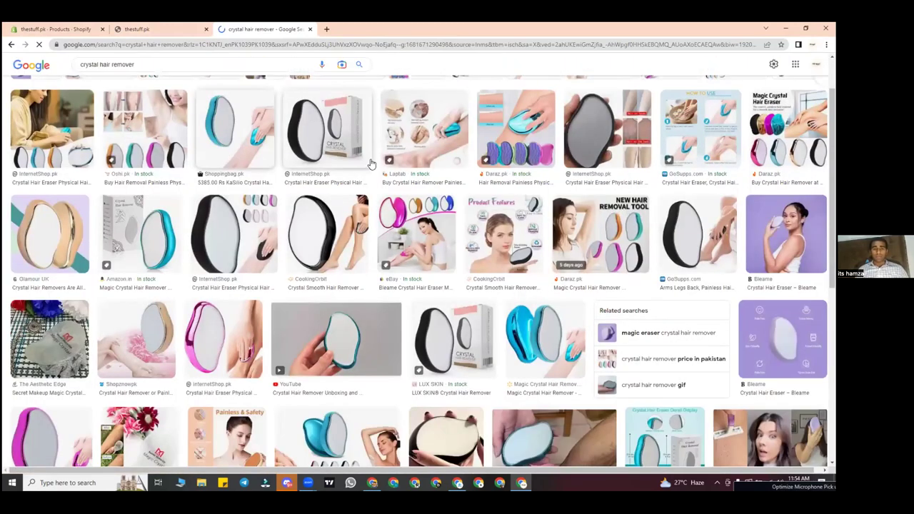
left_click(236, 128)
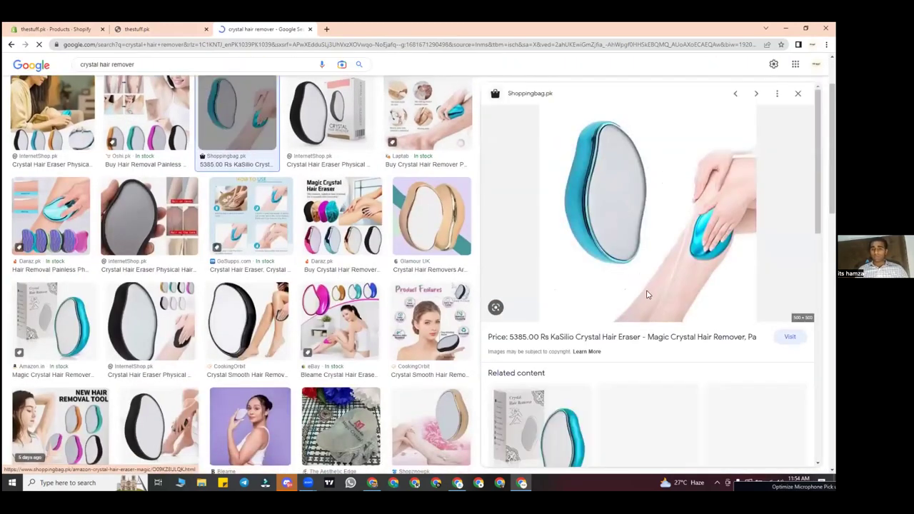
right_click(648, 294)
left_click(650, 311)
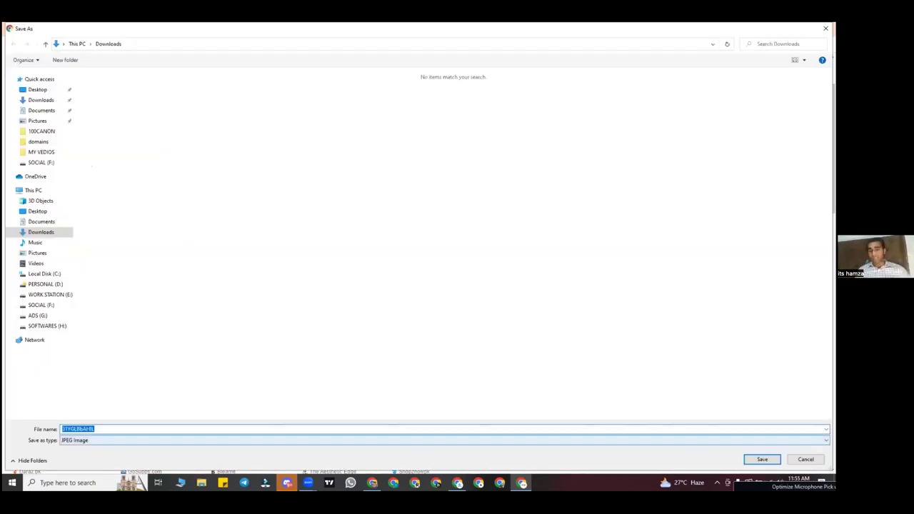
key("Return")
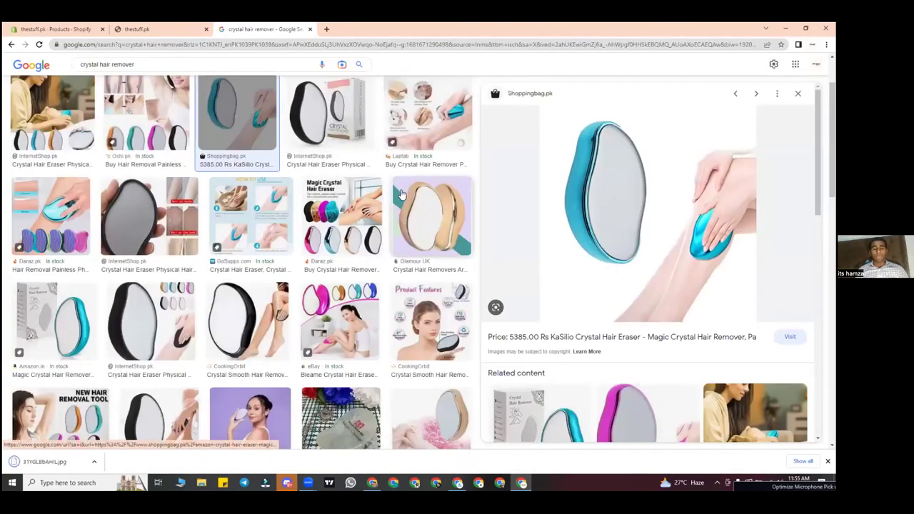
Step: Save the Daraz Magic Crystal Hair Eraser photo to Downloads
left_click(429, 215)
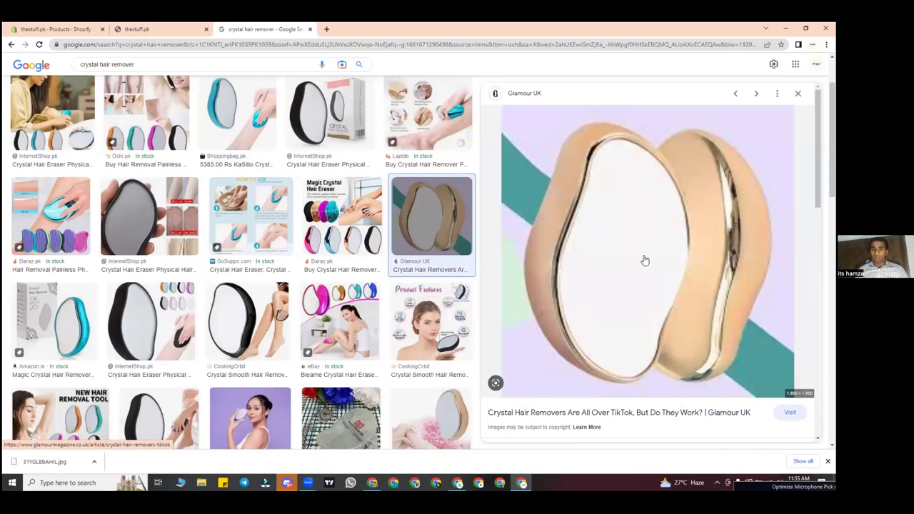
left_click(344, 238)
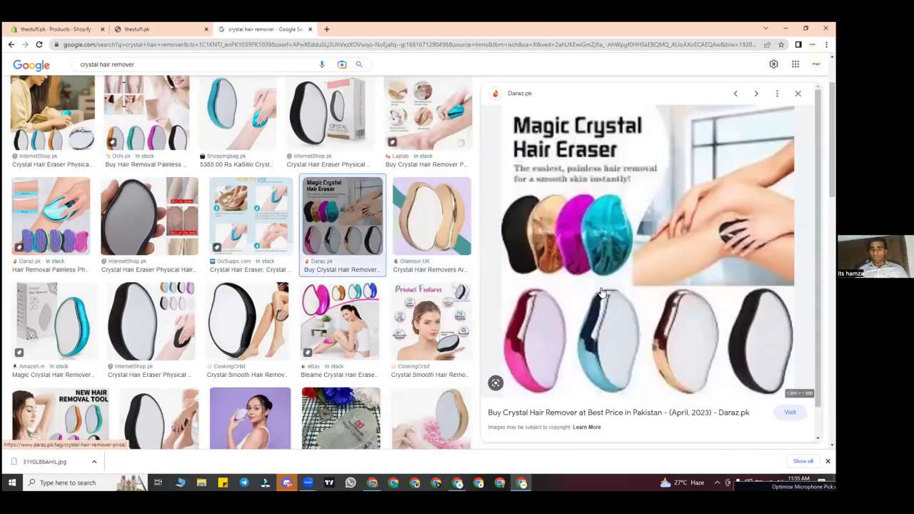
right_click(601, 292)
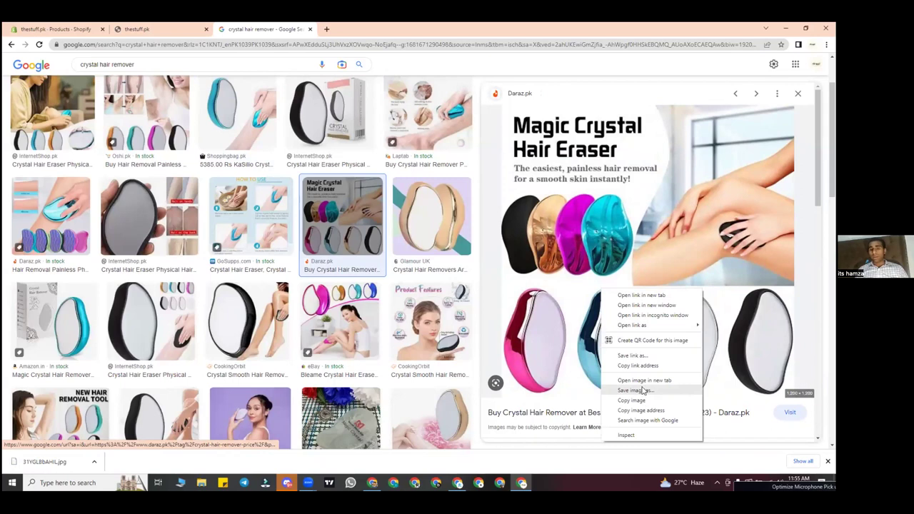
left_click(643, 391)
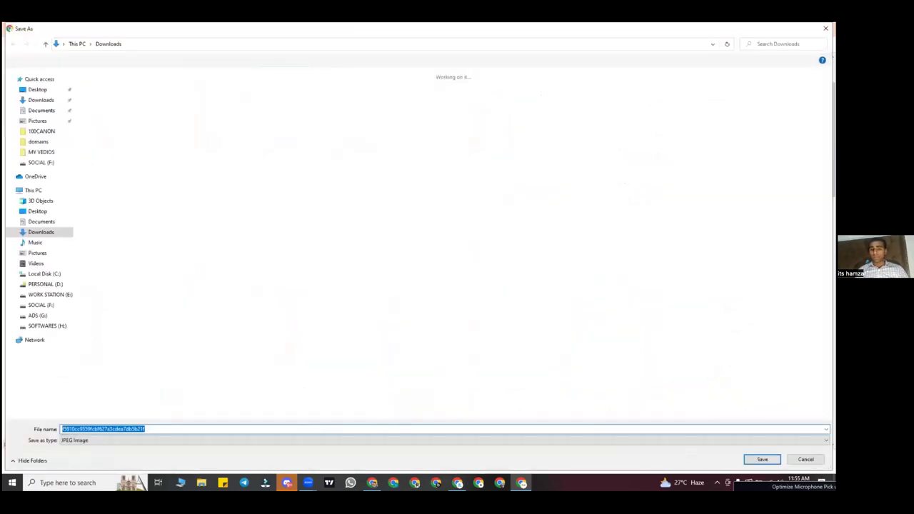
key("Return")
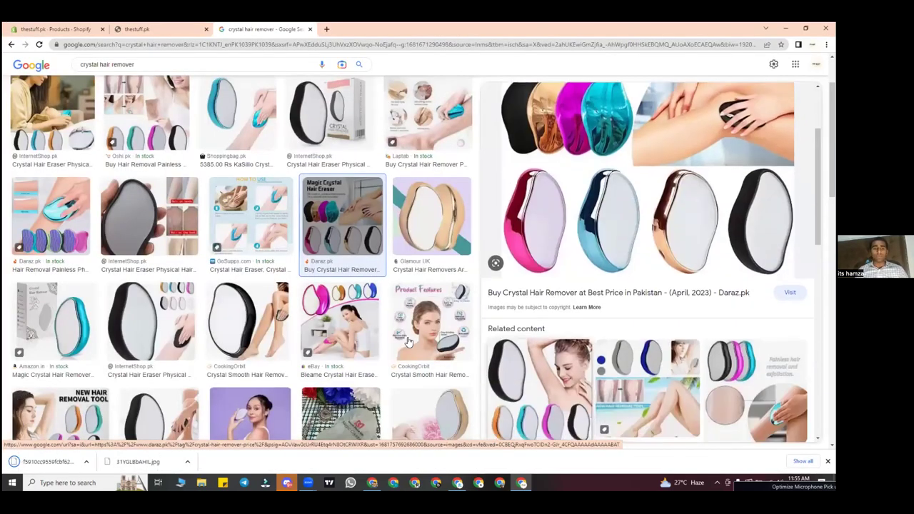
Step: Save the InternetShop.pk black crystal eraser photo, then return to the Shopify tab
left_click(343, 318)
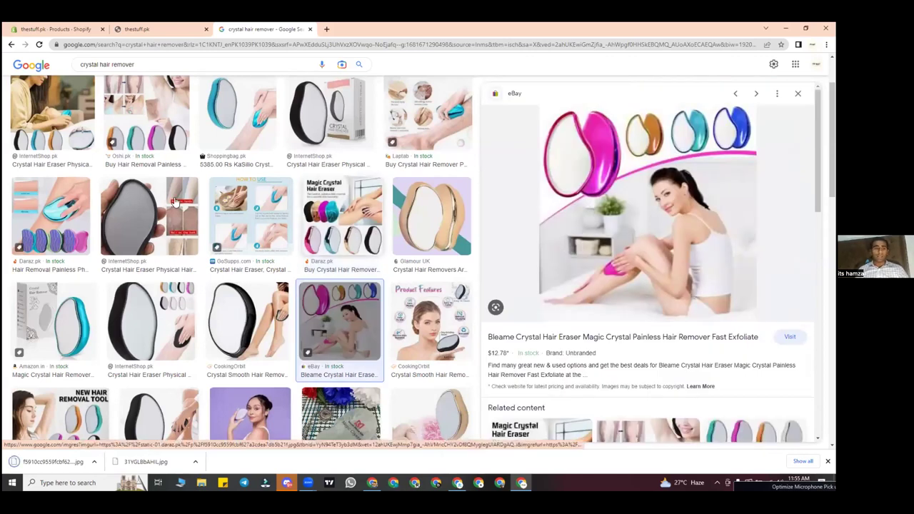
left_click(175, 202)
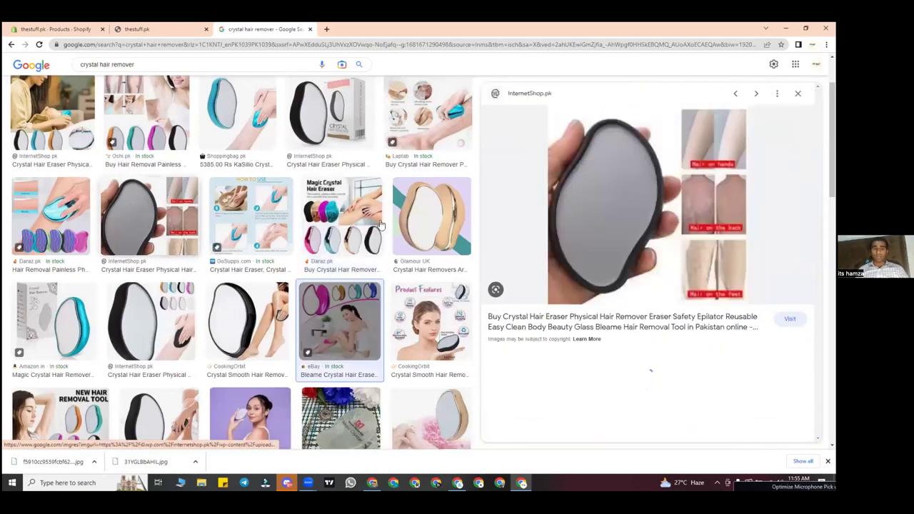
right_click(661, 248)
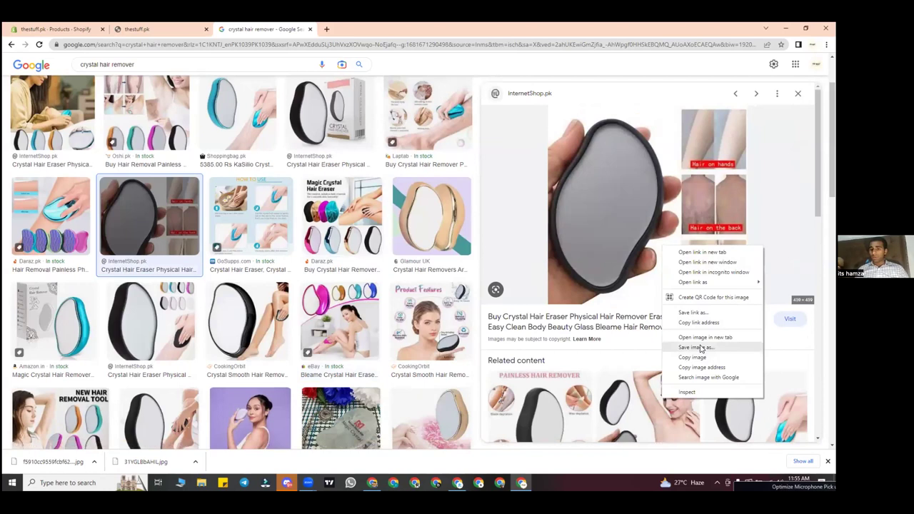
key("Return")
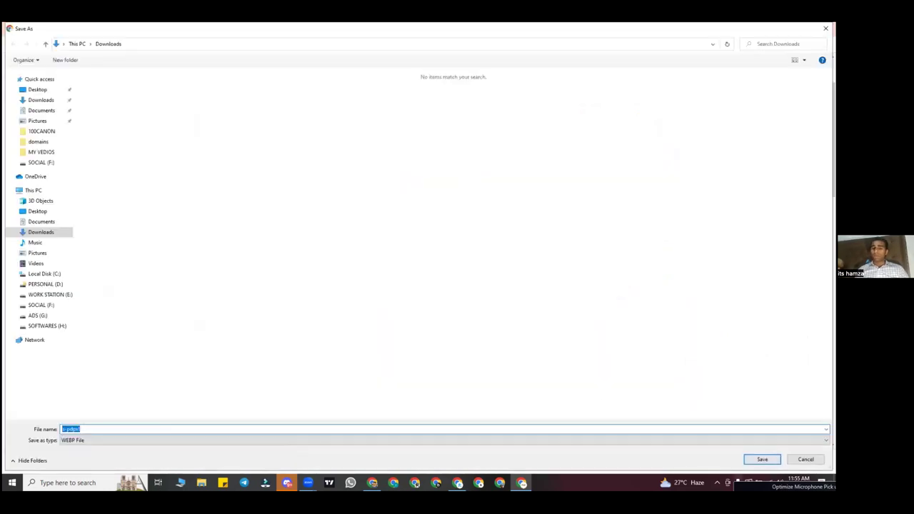
key("Return")
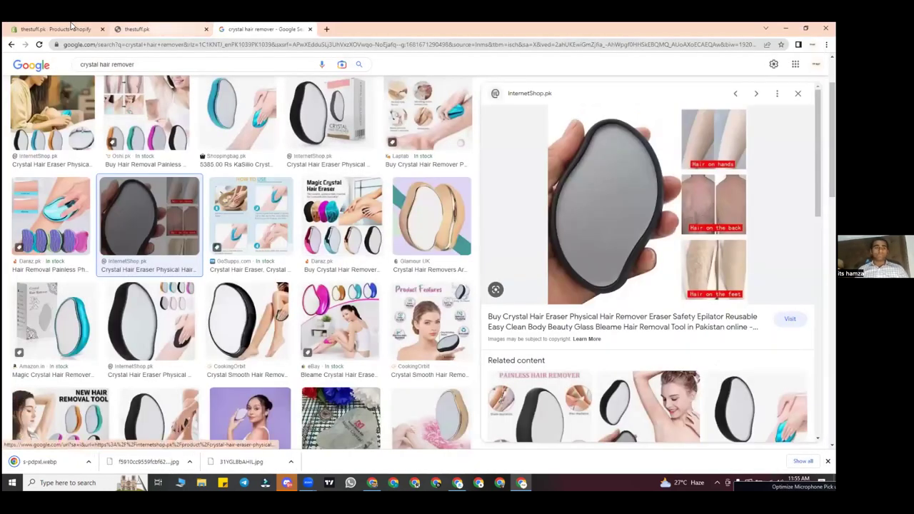
key("ctrl+1")
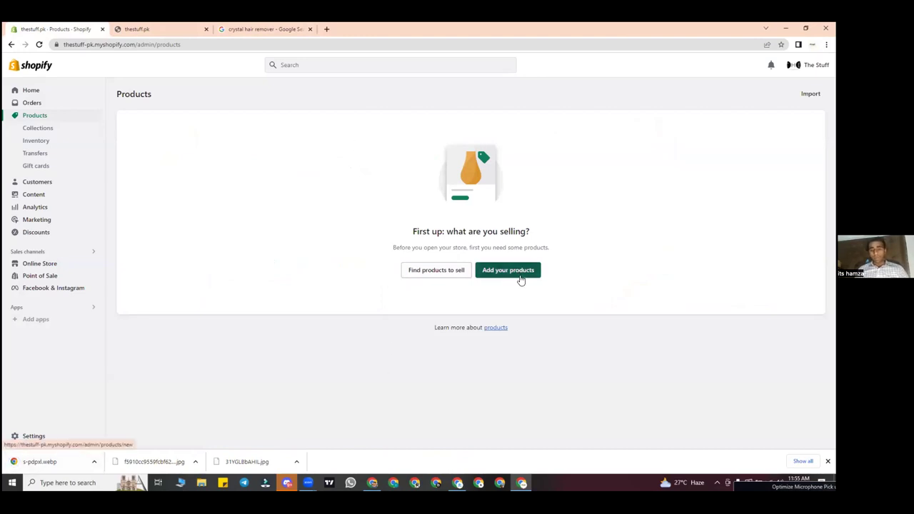
Step: Glance at the thestuff.pk storefront, then begin a new product via 'Add your products'
left_click(147, 29)
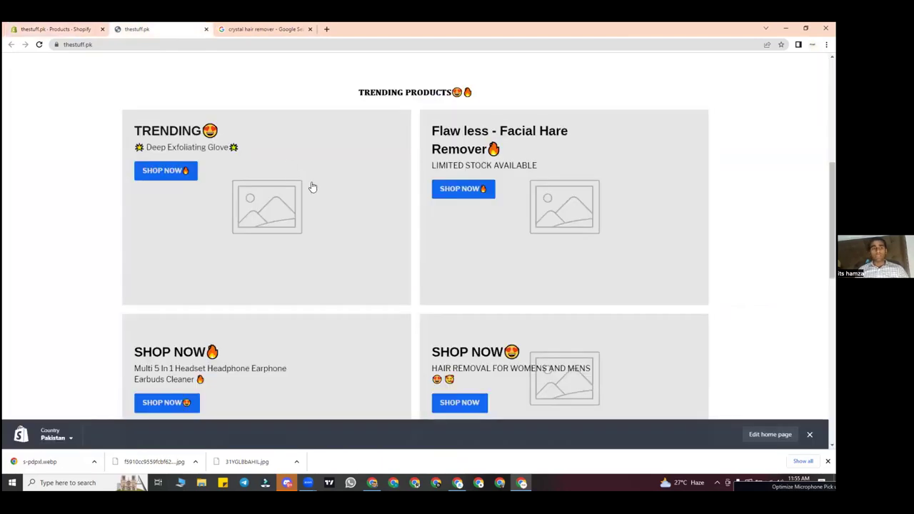
left_click(80, 27)
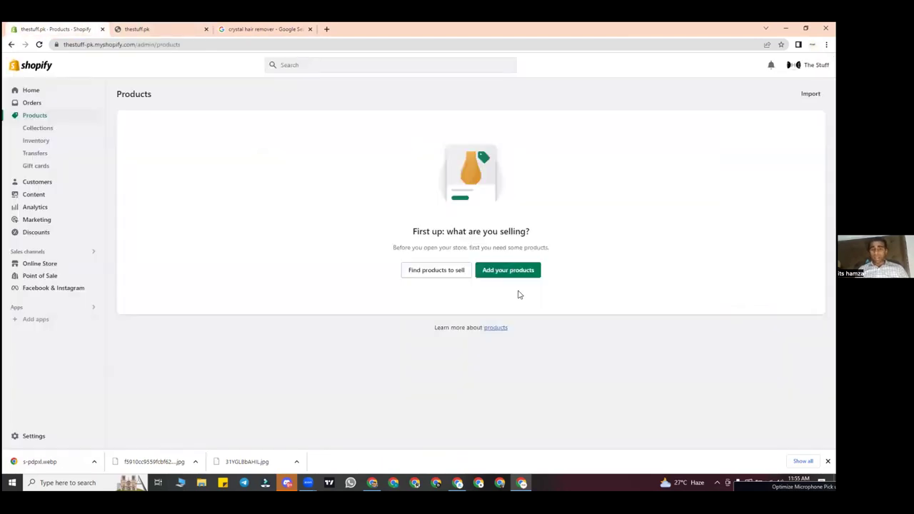
left_click(508, 270)
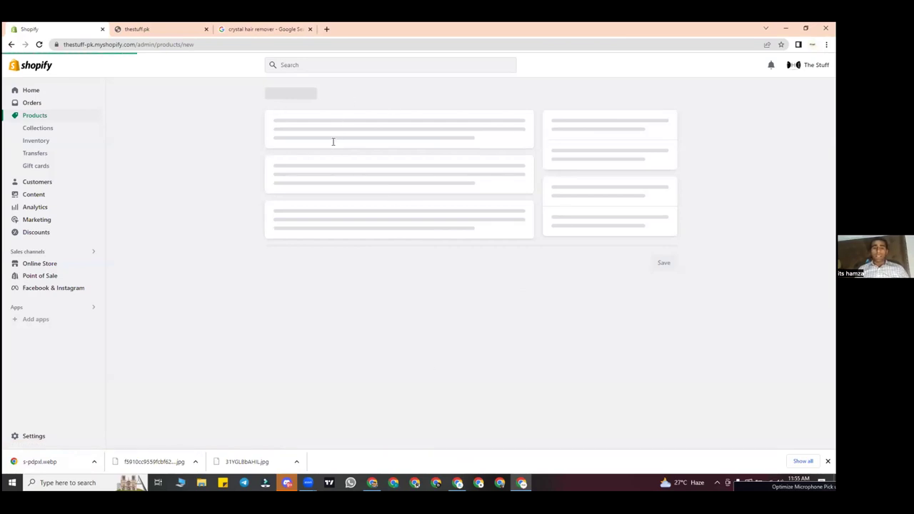
Step: Enter CRYSTAL HAIR REMOVER as the product title, then open a blank new Chrome tab
left_click(296, 137)
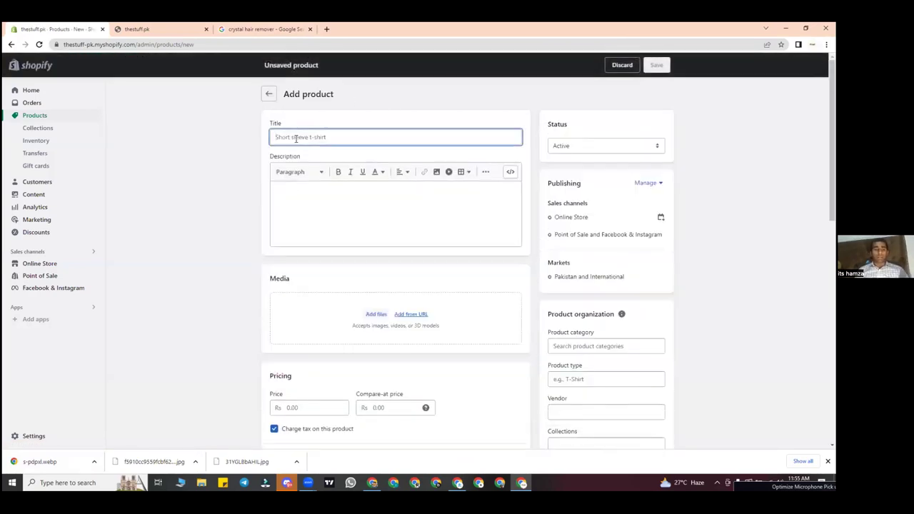
type("CRYSTAL HAIR REMOVER")
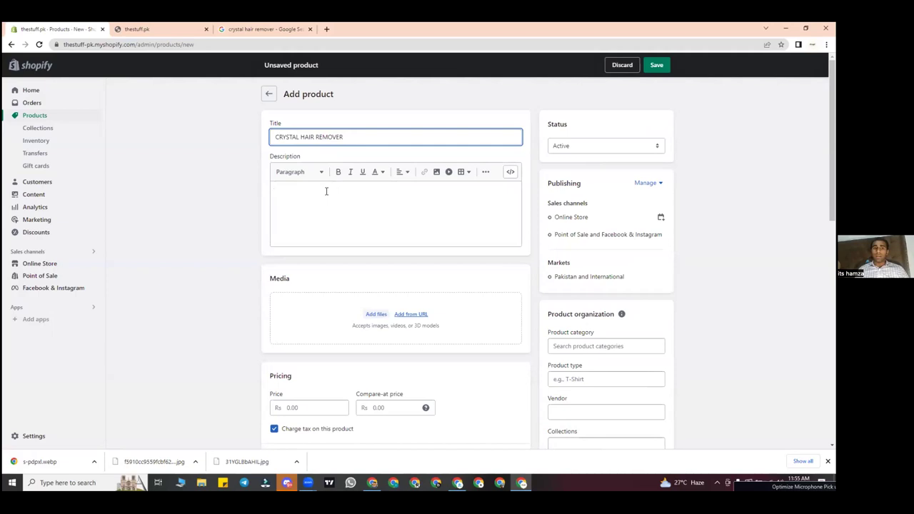
left_click(327, 192)
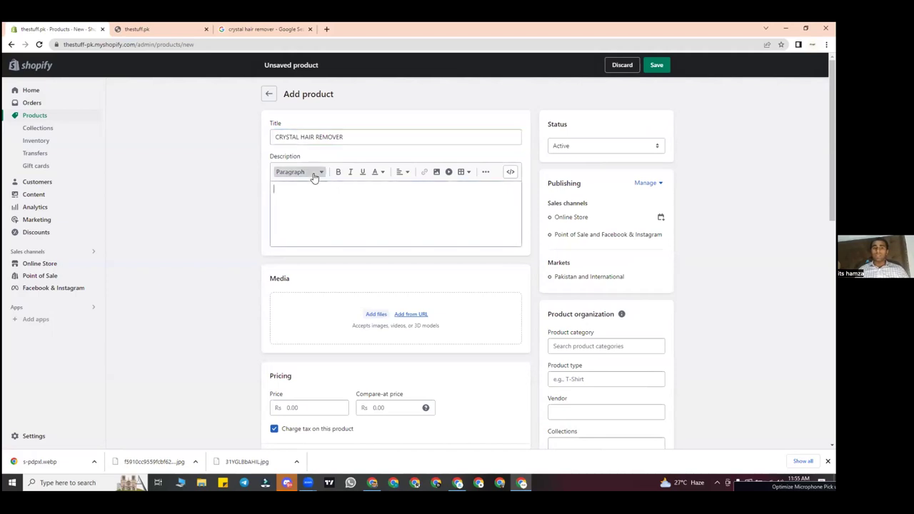
left_click(326, 30)
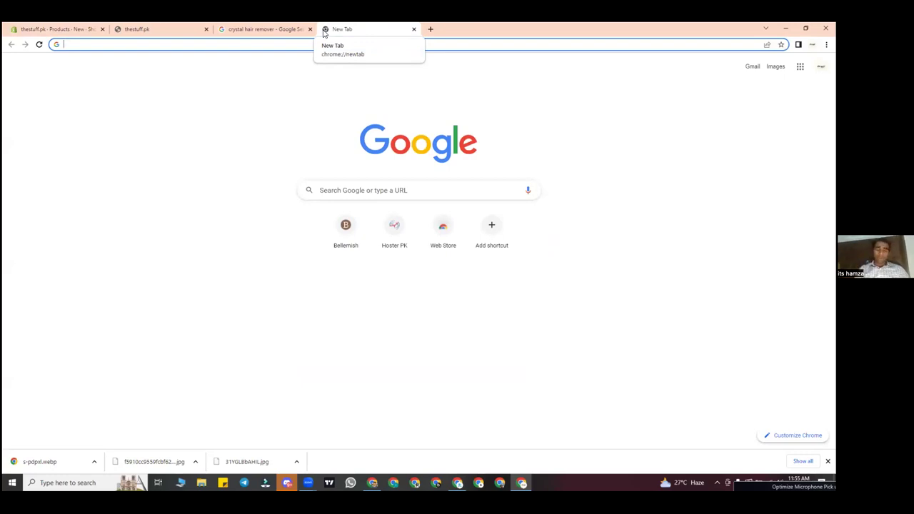
Step: Load the produck.com.pk website in the new tab
type("produc")
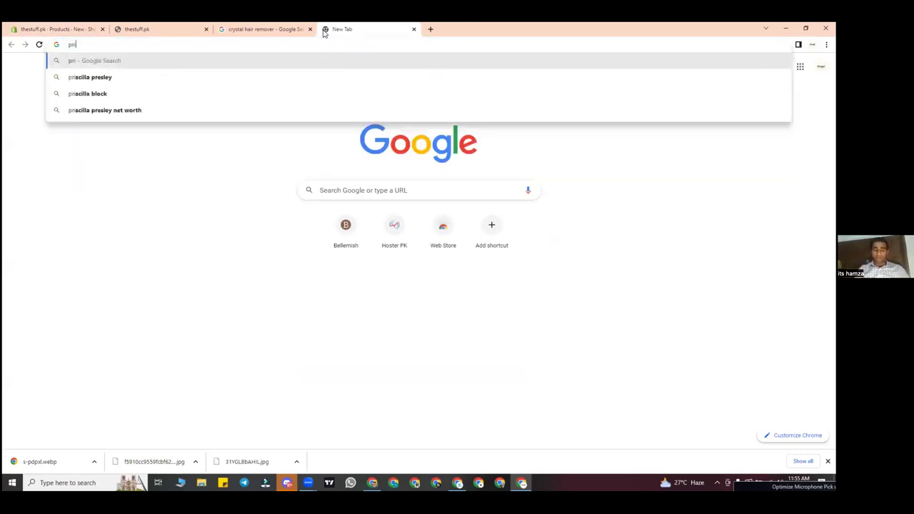
type("k")
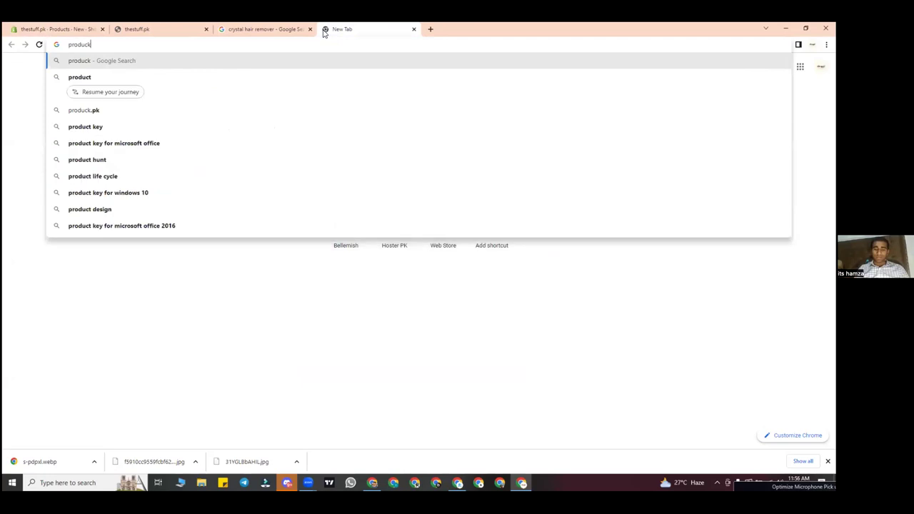
type(".com.pk")
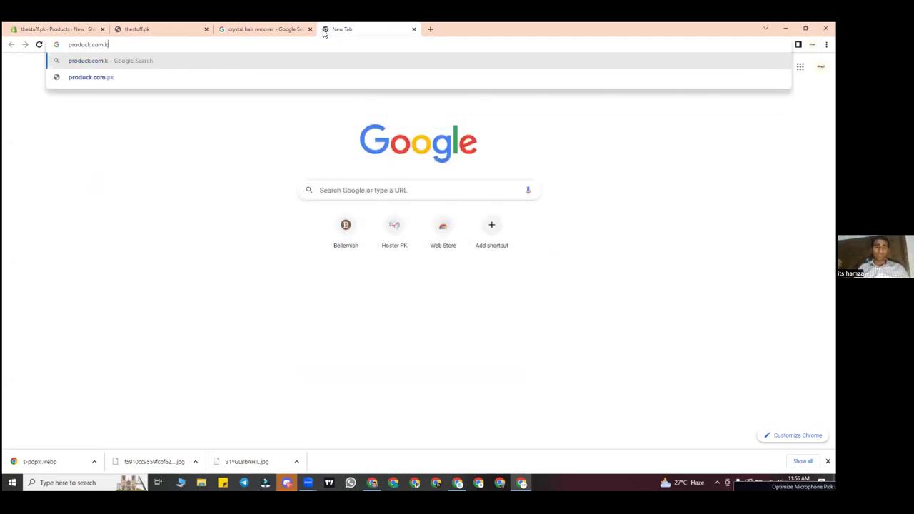
key("Return")
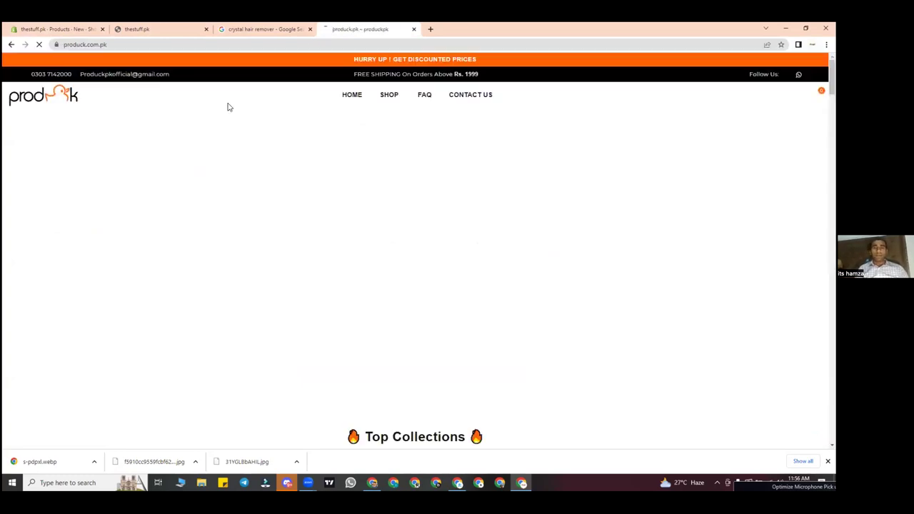
Step: Open the Magic Hair Remover product page and select its Product Details text
scroll(328, 220, "down", 4)
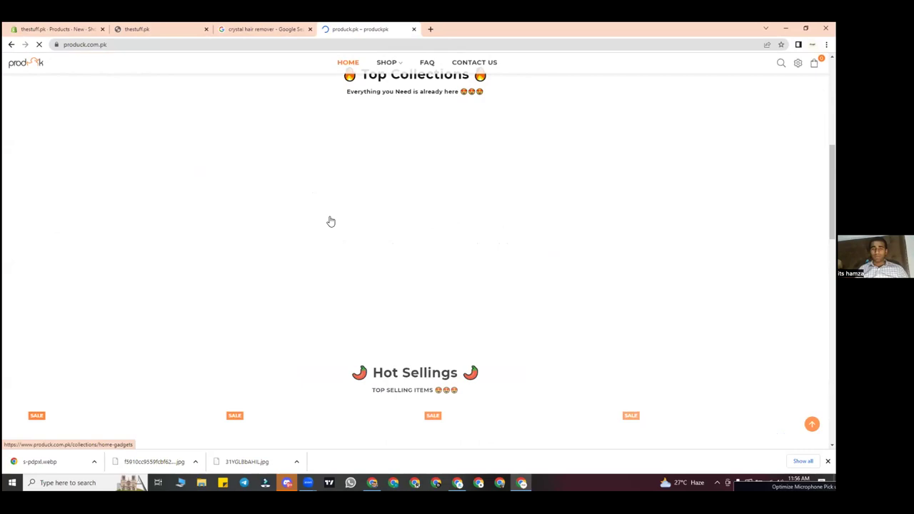
scroll(330, 220, "down", 2)
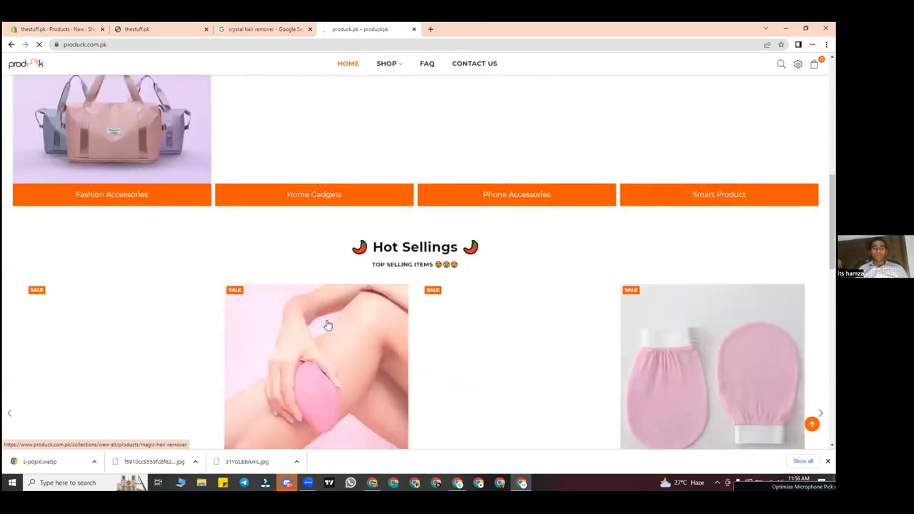
left_click(327, 325)
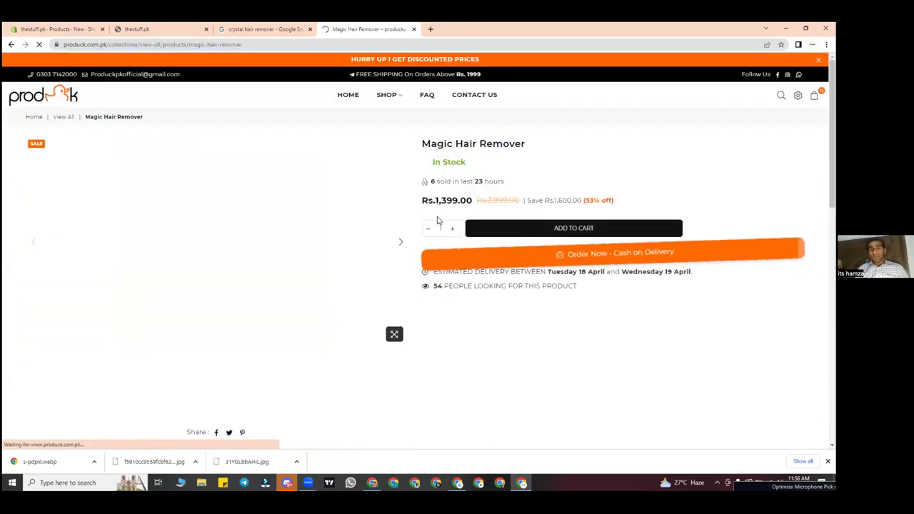
scroll(468, 296, "down", 3)
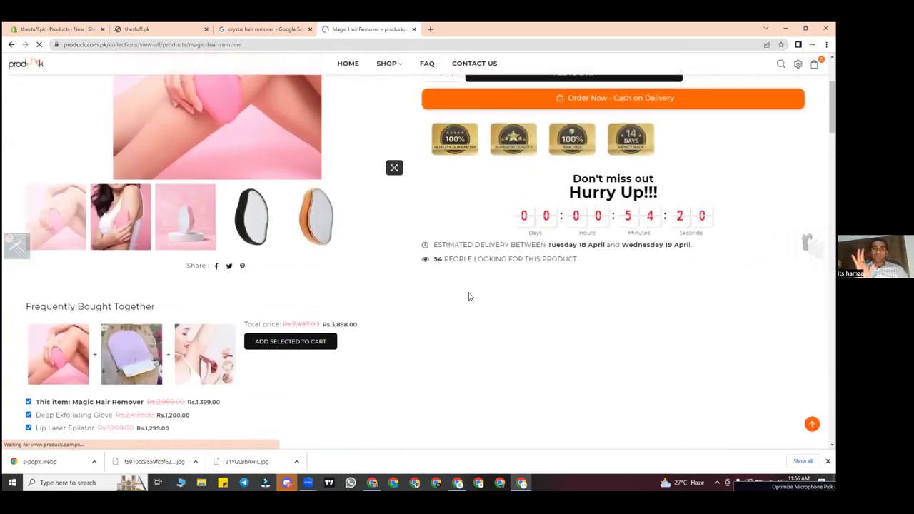
scroll(470, 296, "down", 6)
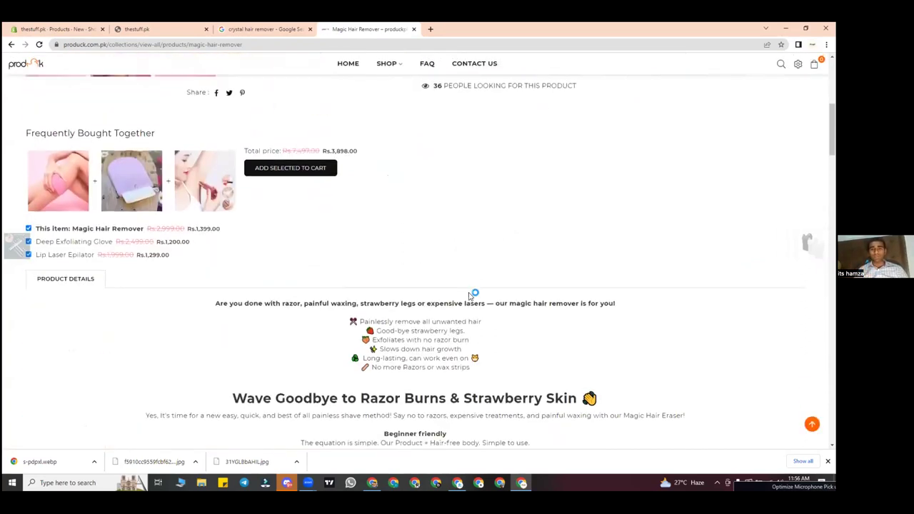
scroll(468, 292, "up", 3)
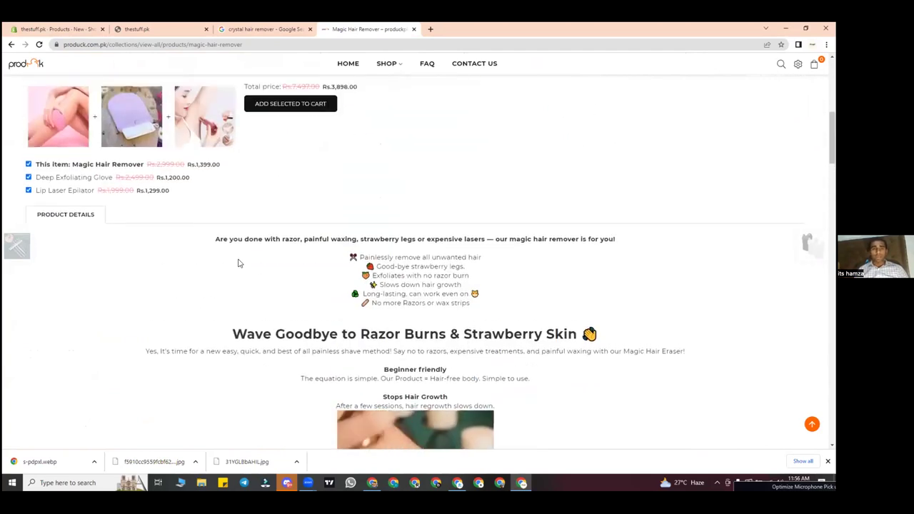
left_click_drag(200, 242, 539, 152)
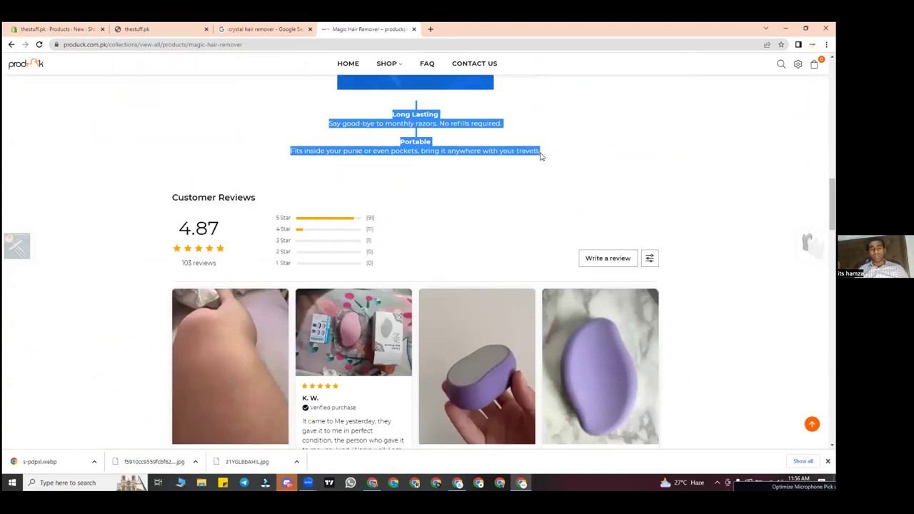
Step: Paste the copied details, headed 'Wave Goodbye to Razor Burns & Strawberry Skin', into the Shopify description
left_click(57, 29)
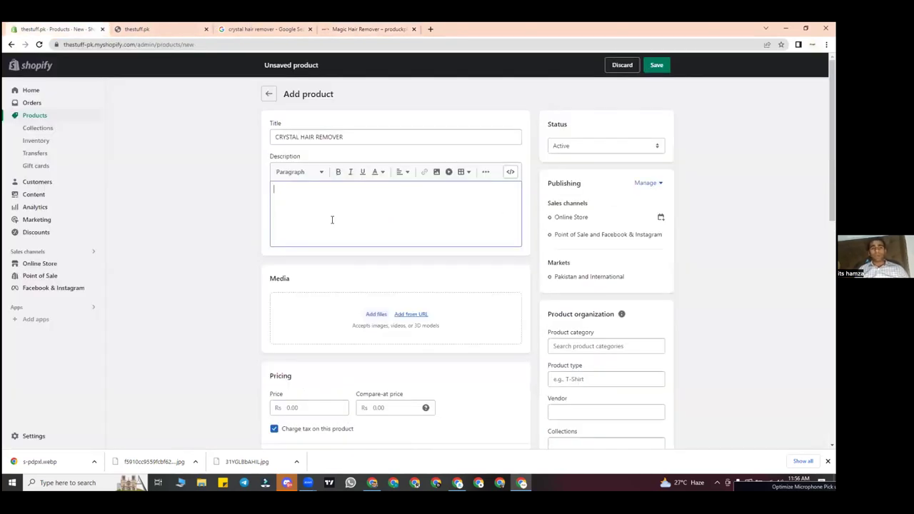
key("ctrl+v")
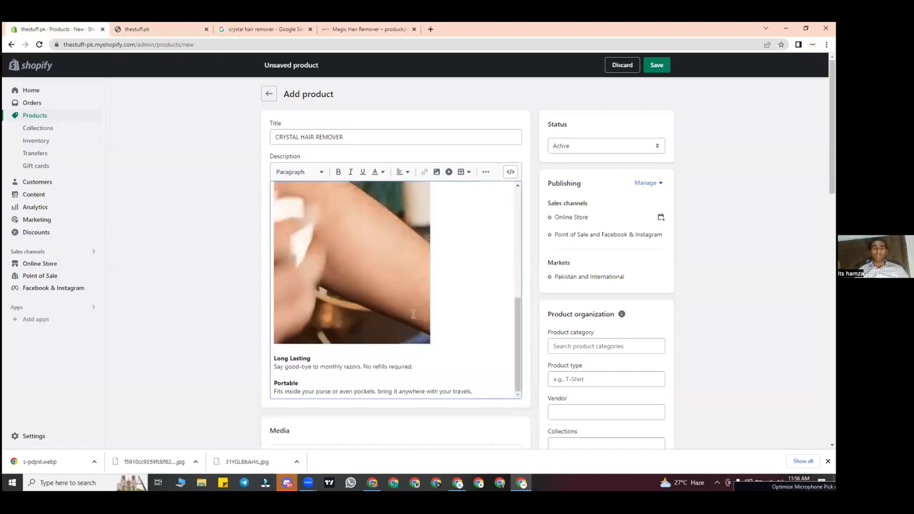
scroll(413, 314, "up", 10)
scroll(413, 314, "down", 15)
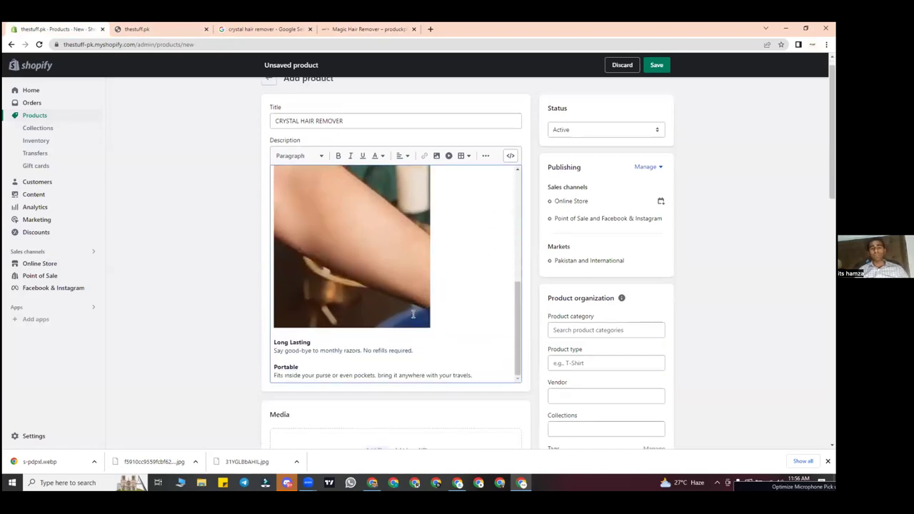
scroll(462, 303, "up", 8)
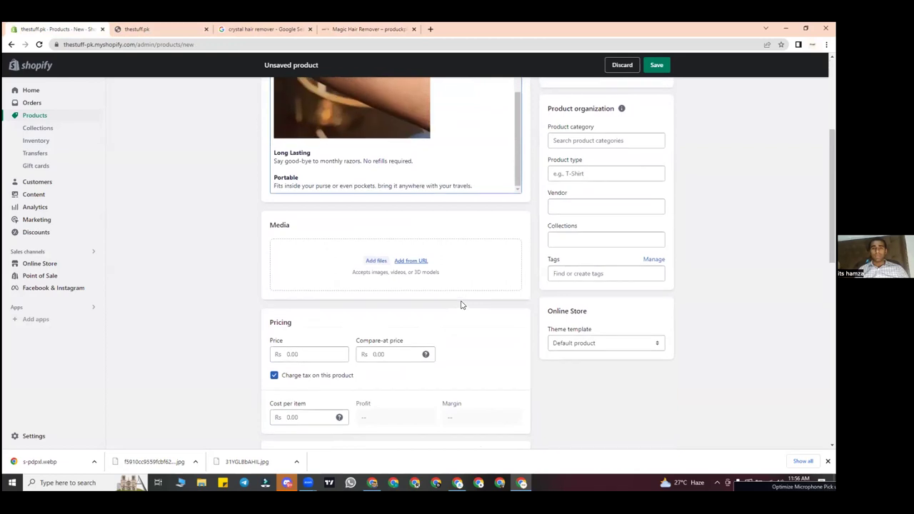
scroll(418, 157, "up", 4)
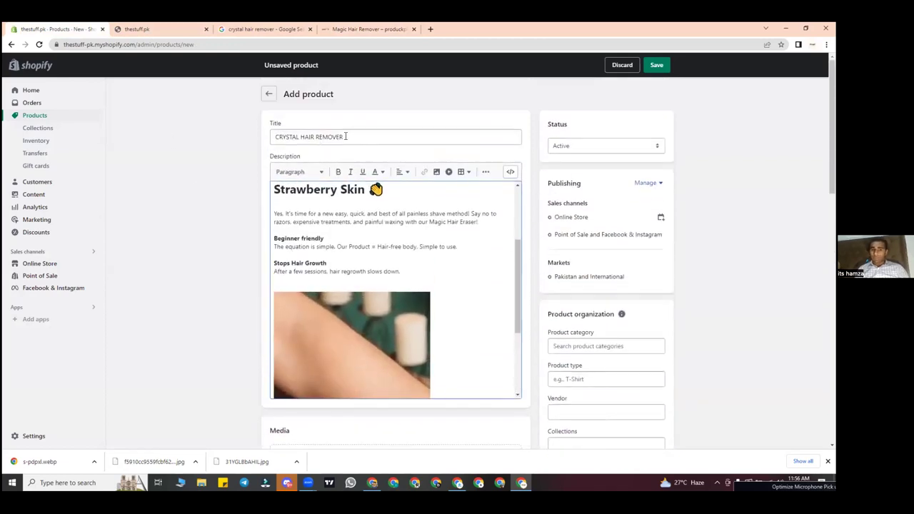
scroll(395, 263, "up", 3)
scroll(395, 264, "down", 10)
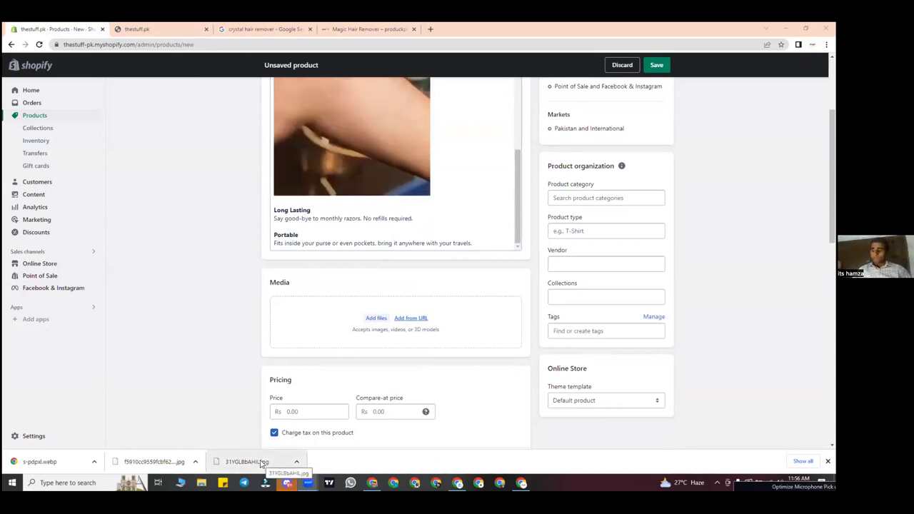
Step: Add the three downloaded images, including 31YGL8bAHIL.jpg and s-pdpxl.webp, to the product media
left_click_drag(261, 463, 386, 321)
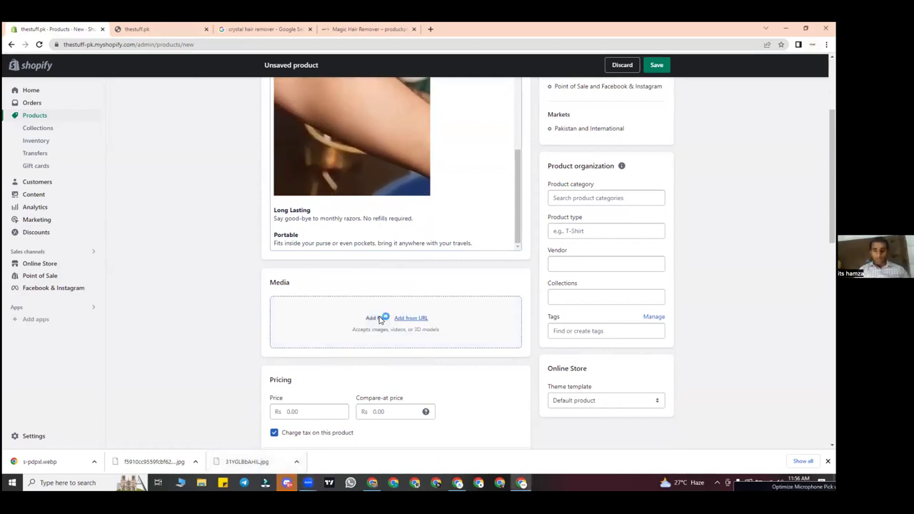
left_click_drag(165, 466, 386, 357)
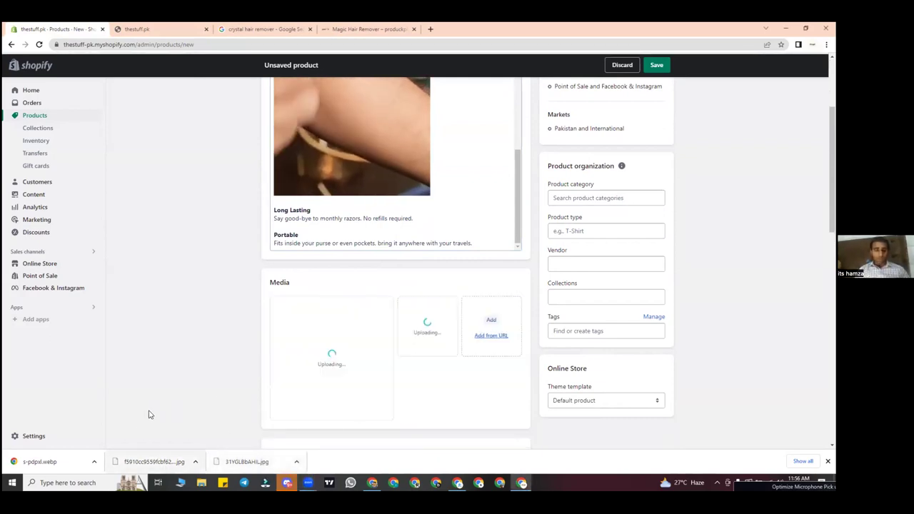
left_click_drag(65, 463, 453, 358)
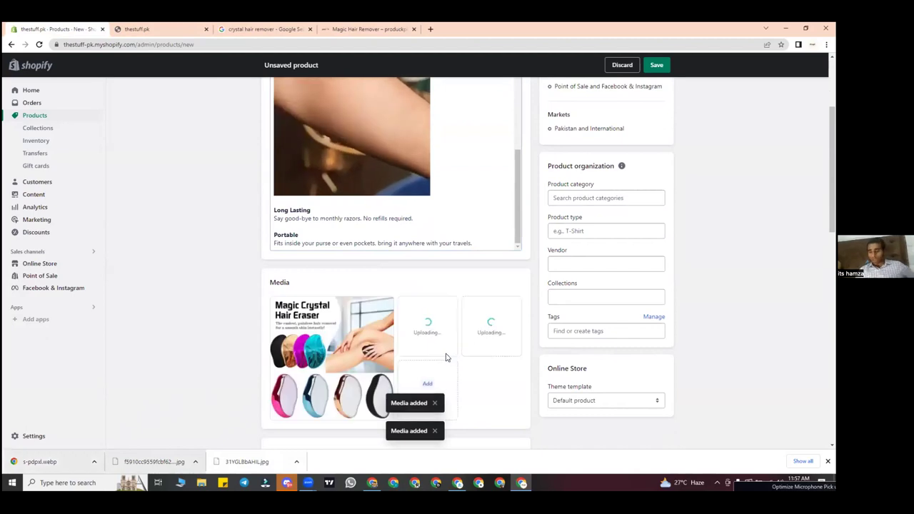
scroll(472, 380, "down", 3)
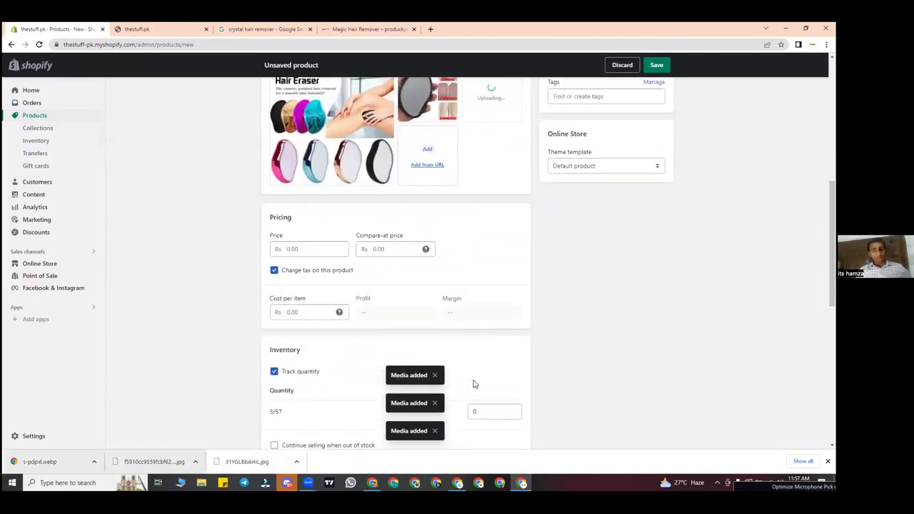
left_click(303, 241)
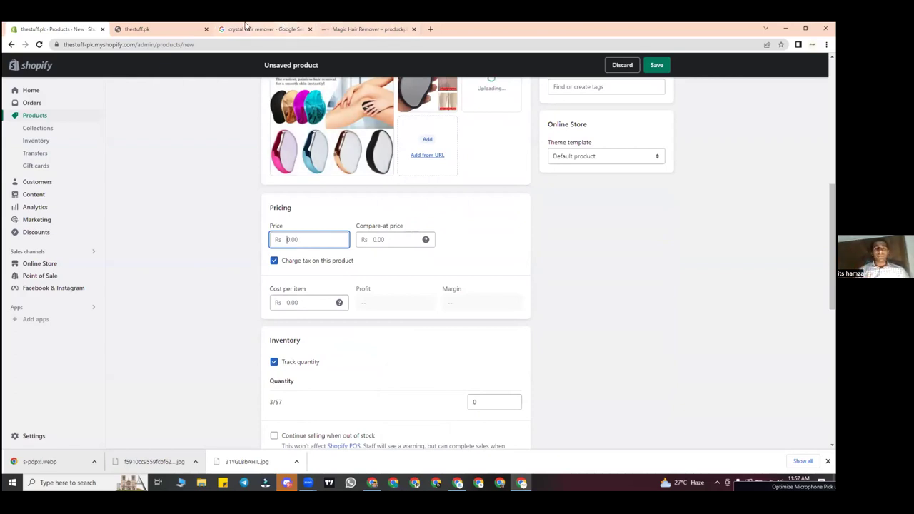
Step: Check the reference Magic Hair Remover price, then set the Shopify product price to 999
left_click(328, 29)
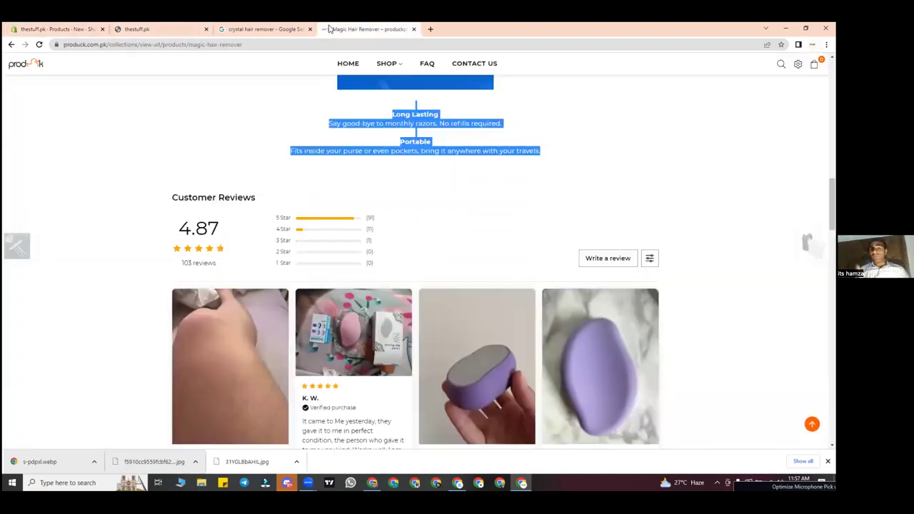
left_click(680, 162)
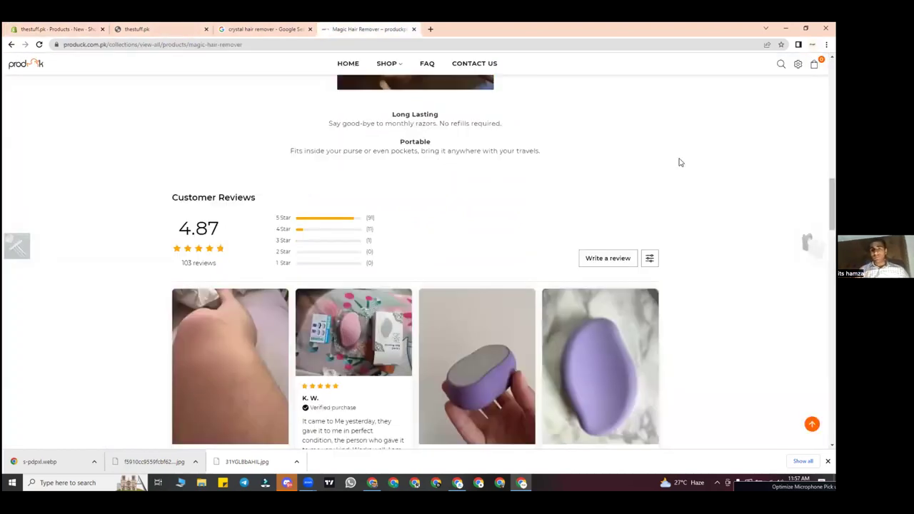
scroll(680, 162, "up", 15)
scroll(681, 162, "up", 1)
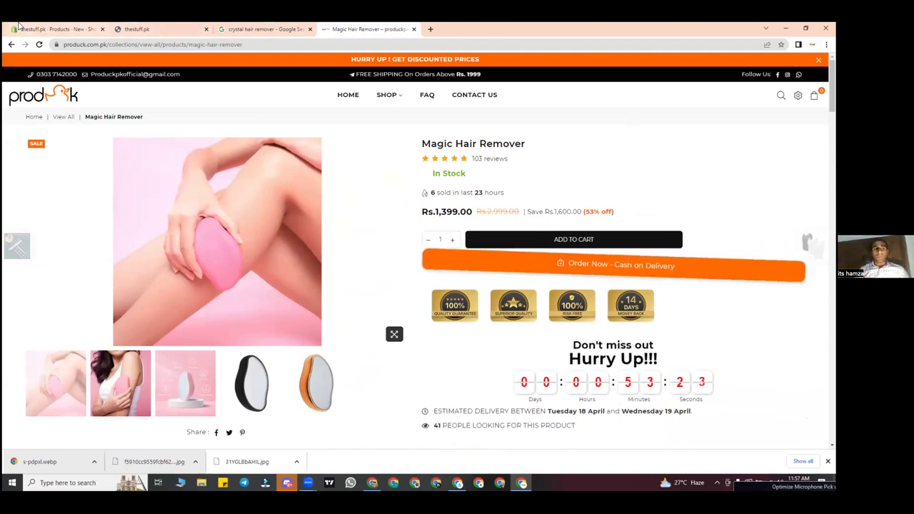
left_click(57, 29)
left_click(326, 243)
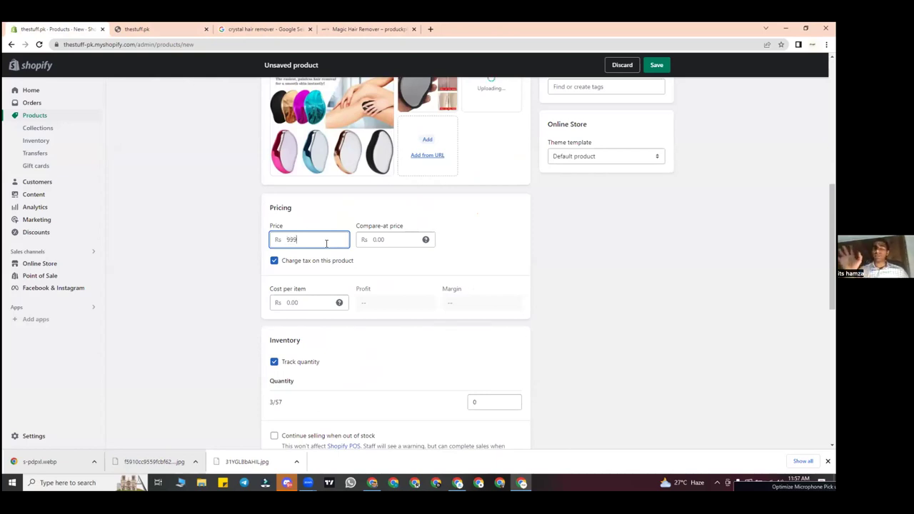
Step: Set cost per item to 310, price and compare-at price to 1,600, and turn off quantity tracking
left_click(409, 239)
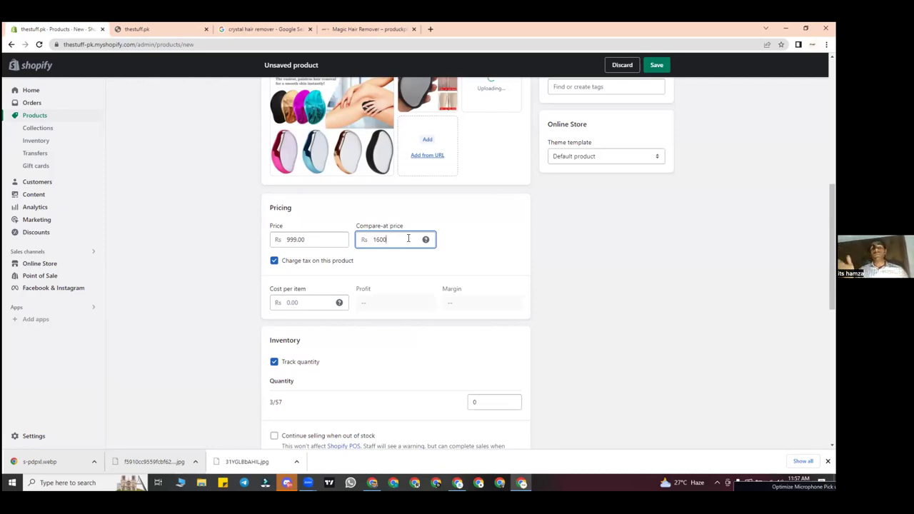
left_click(313, 306)
scroll(312, 305, "down", 2)
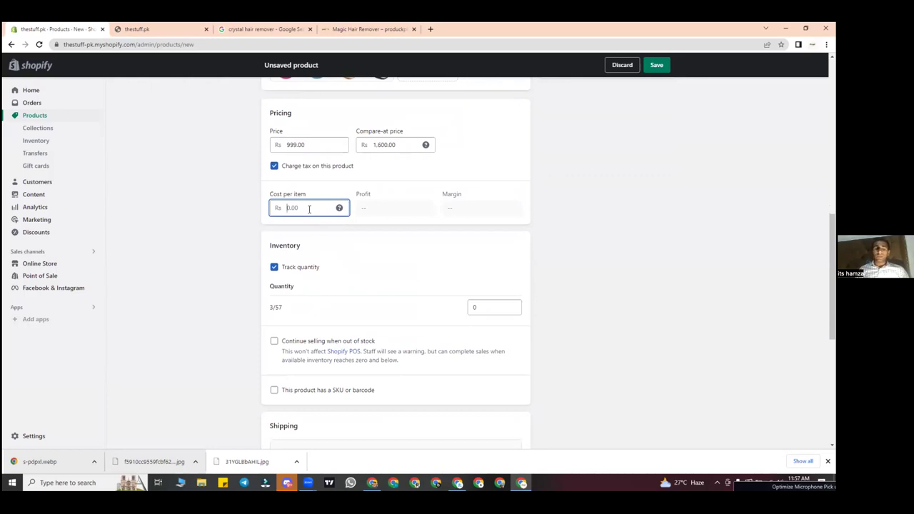
type("310")
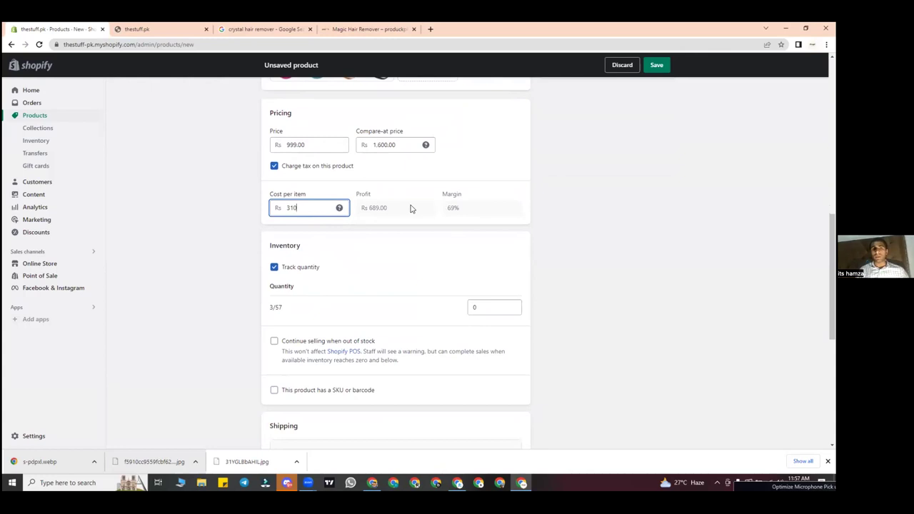
triple_click(410, 207)
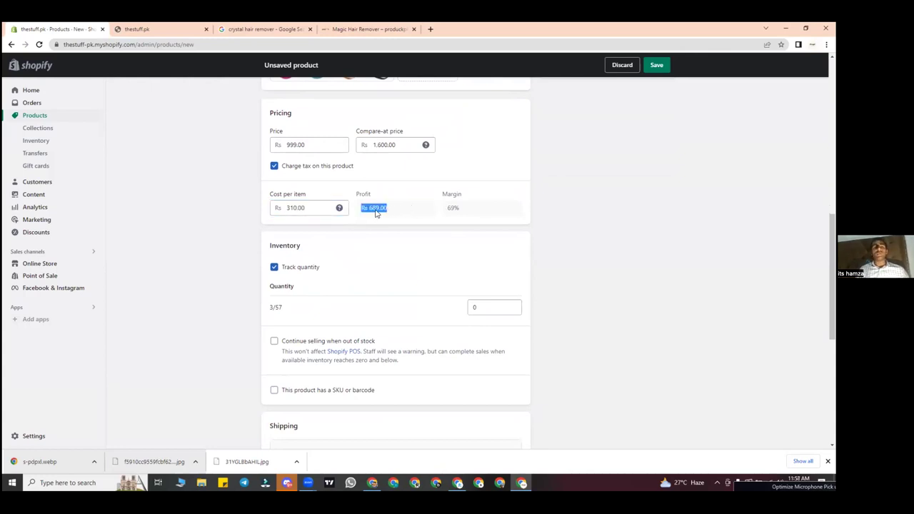
triple_click(300, 143)
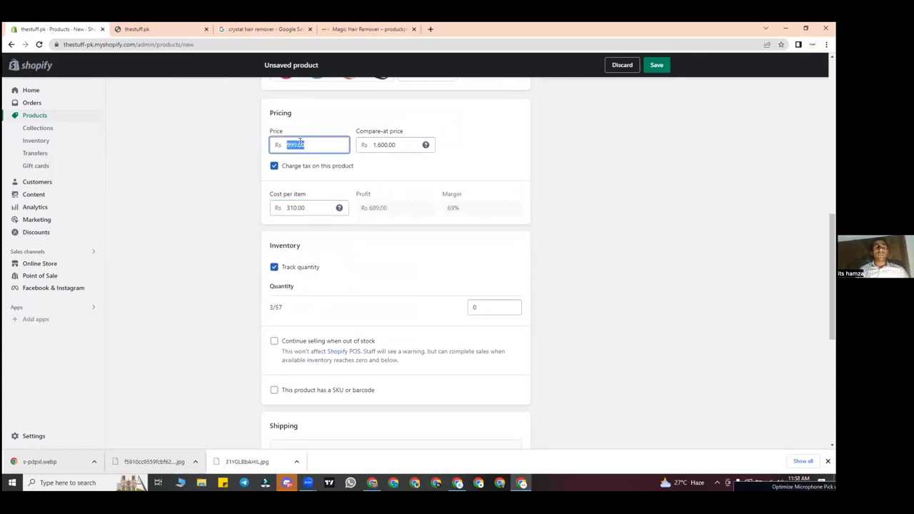
type("1600")
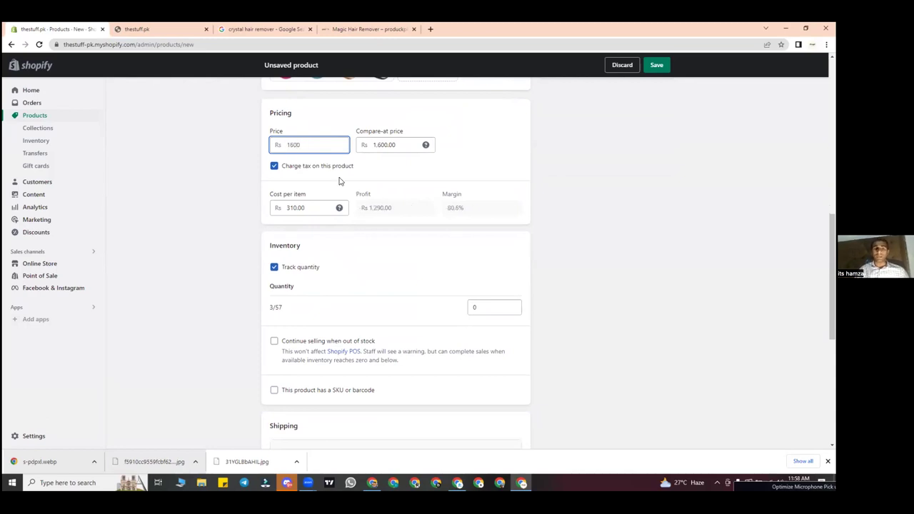
double_click(387, 208)
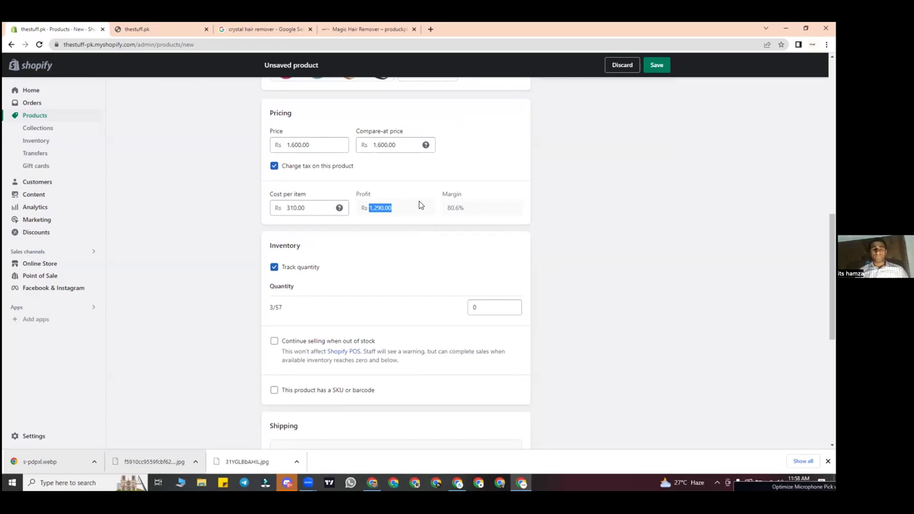
left_click(322, 207)
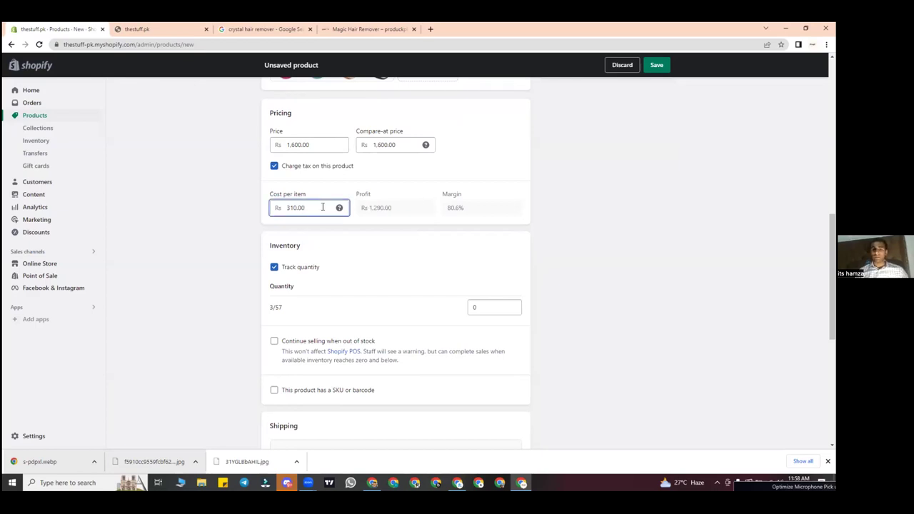
scroll(322, 207, "down", 1)
left_click(275, 203)
Step: Set the shipping weight to 0.7 g and save the new product
scroll(315, 261, "down", 1)
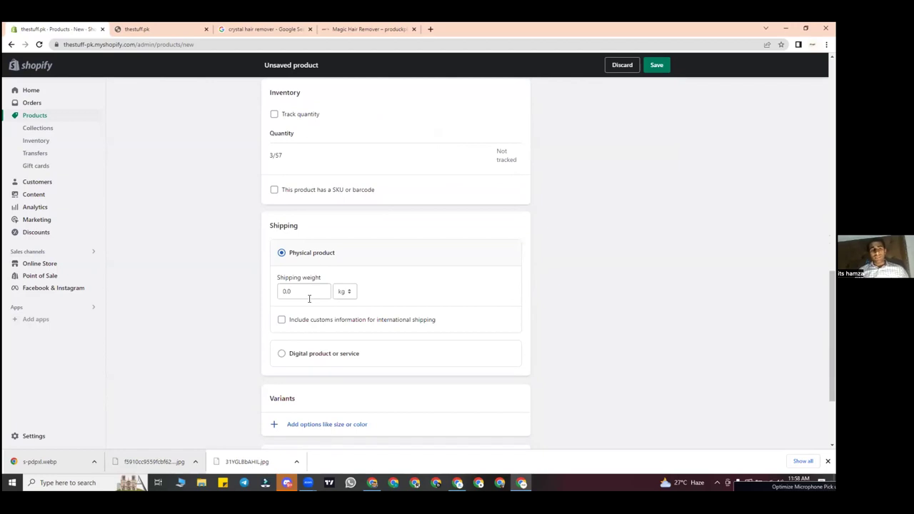
left_click(310, 299)
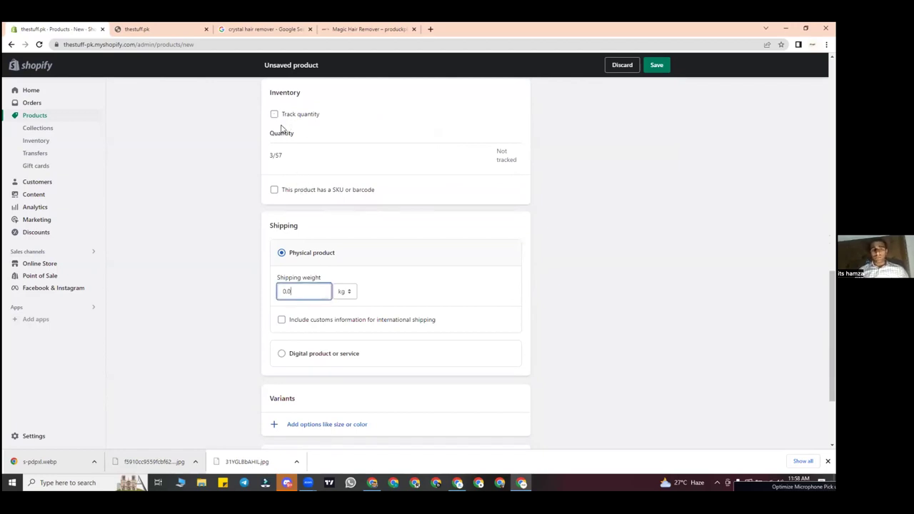
key("BackSpace")
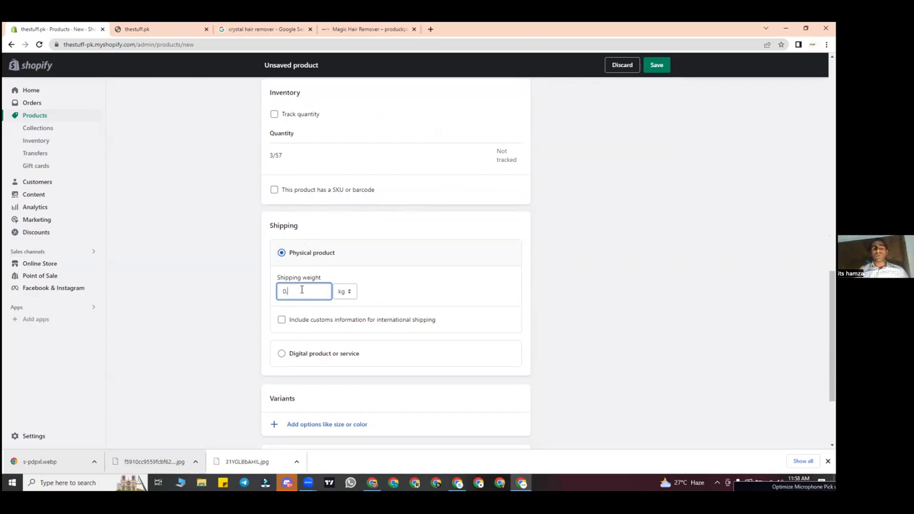
left_click(345, 291)
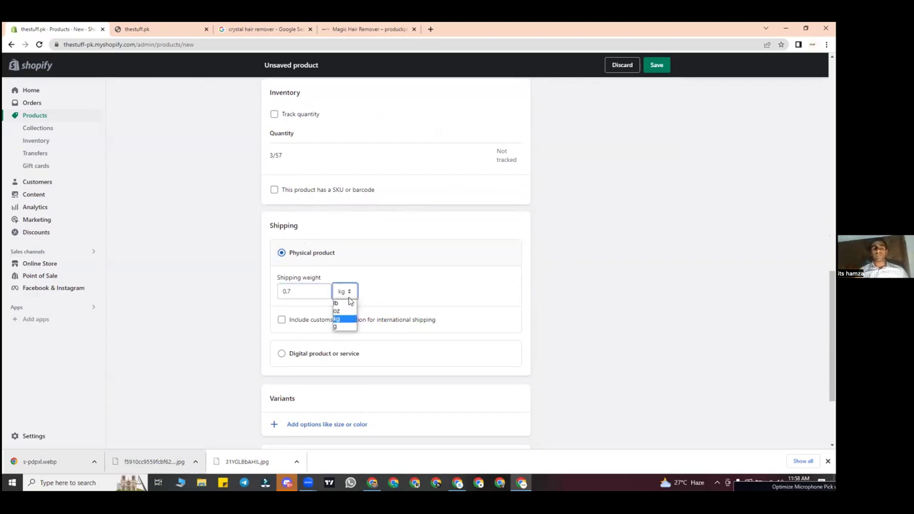
left_click(346, 327)
scroll(303, 333, "down", 3)
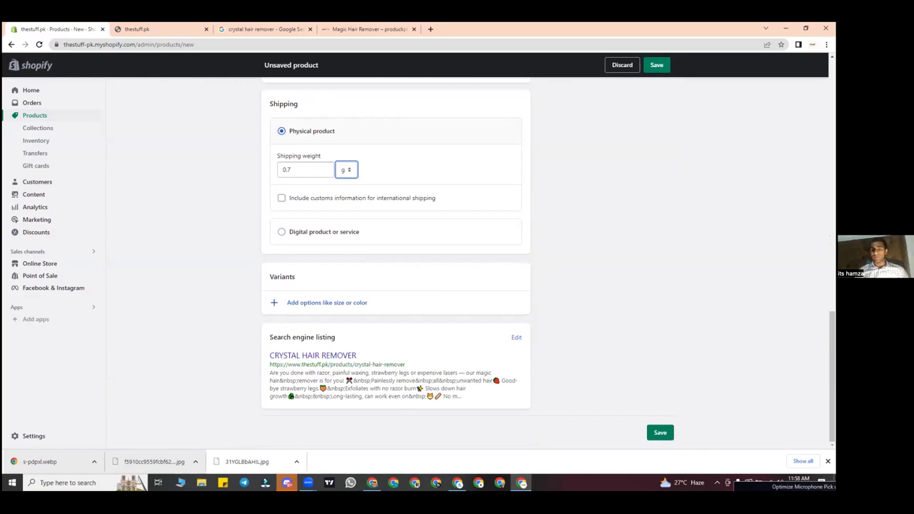
key("ctrl+s")
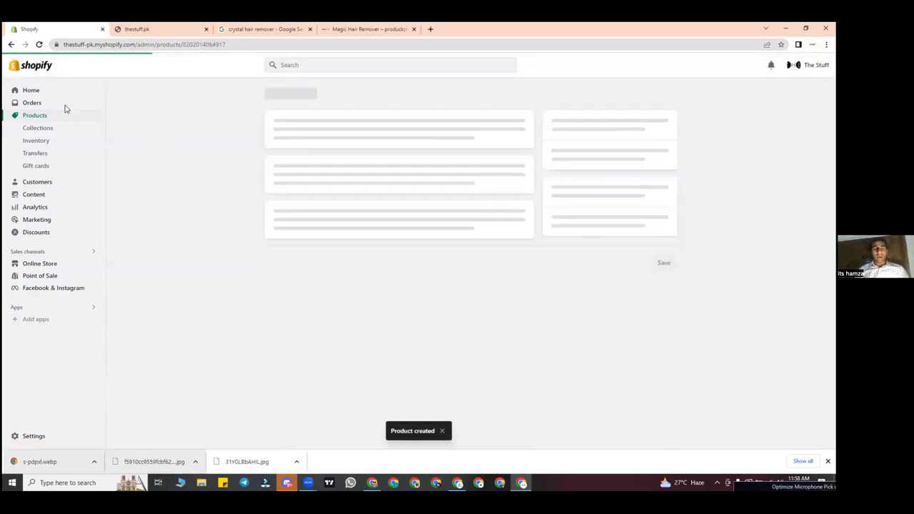
Step: Open the admin Products list and check the thestuff.pk storefront tab
left_click(44, 121)
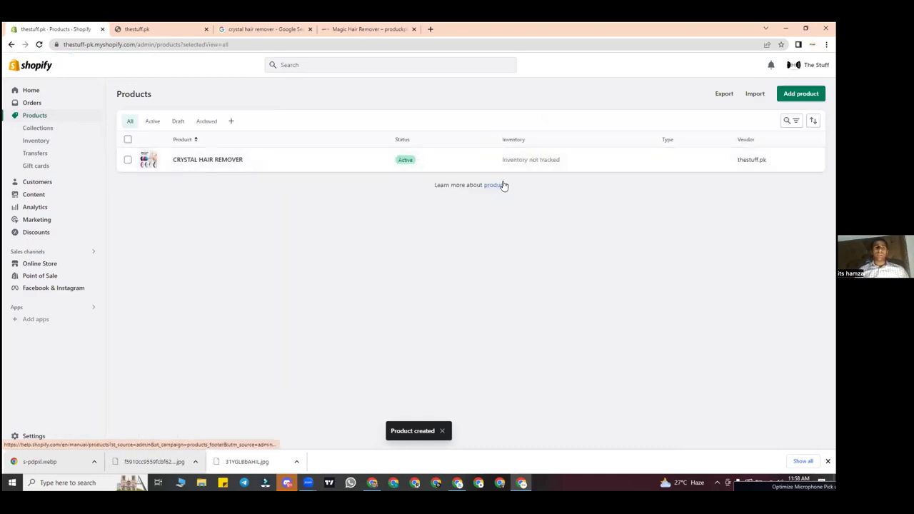
left_click(193, 25)
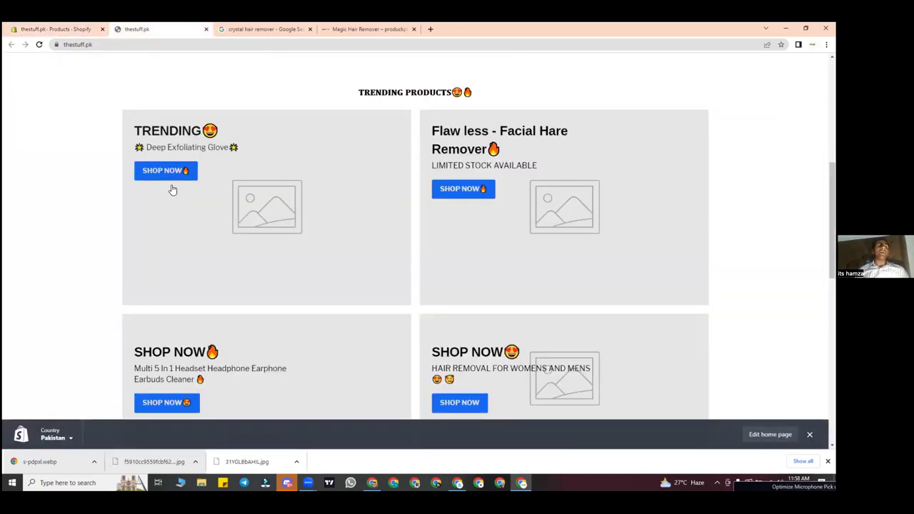
scroll(378, 281, "up", 4)
scroll(378, 281, "down", 8)
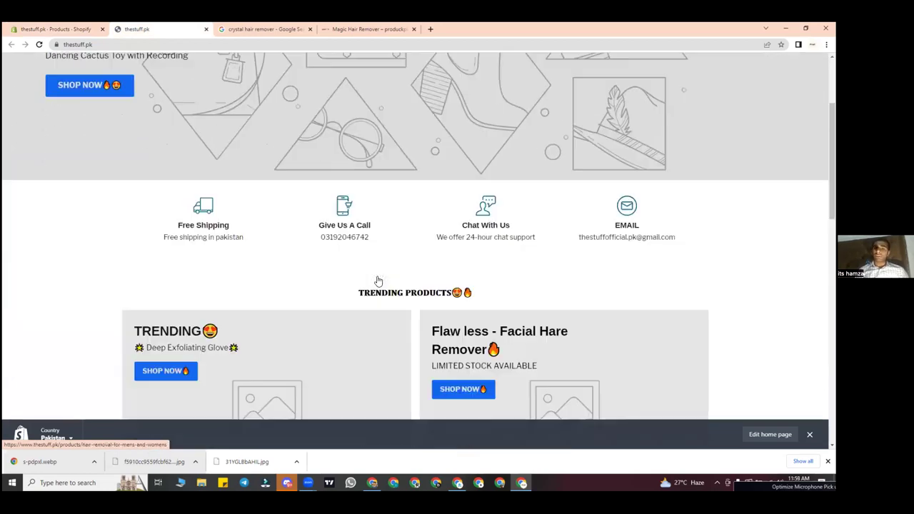
scroll(378, 281, "up", 7)
scroll(378, 282, "up", 2)
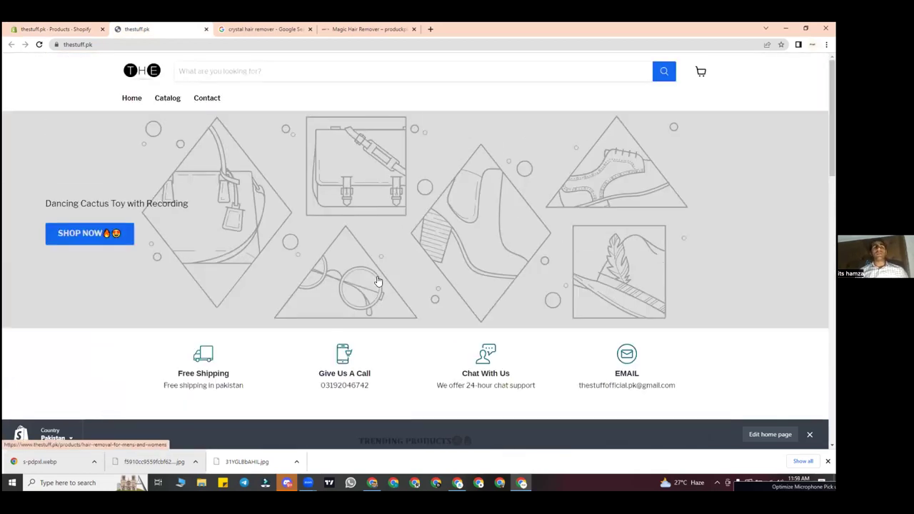
left_click(66, 27)
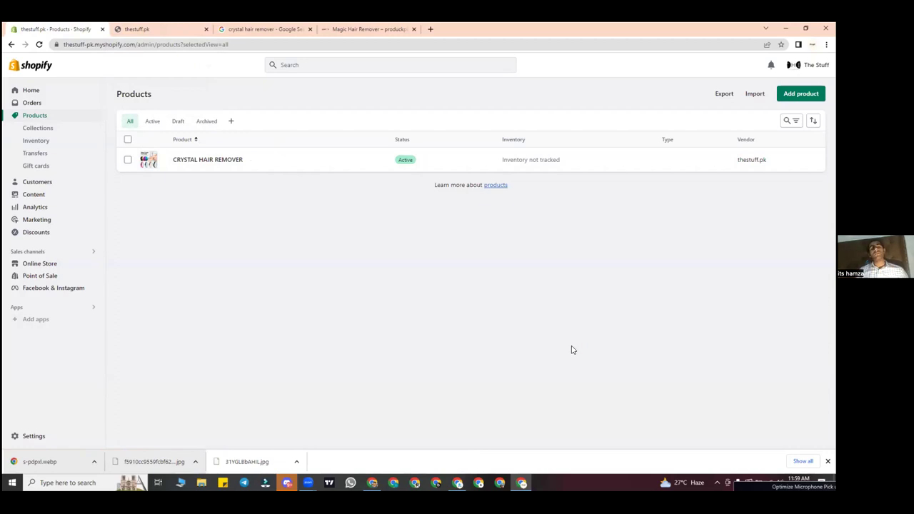
Step: Recheck the storefront homepage, ending on the Products list showing CRYSTAL HAIR REMOVER as Active
left_click(163, 28)
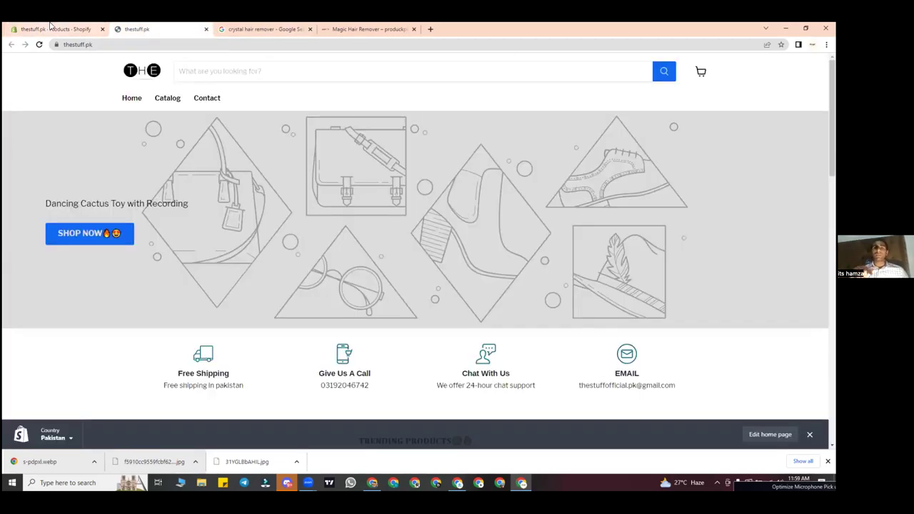
scroll(121, 208, "down", 10)
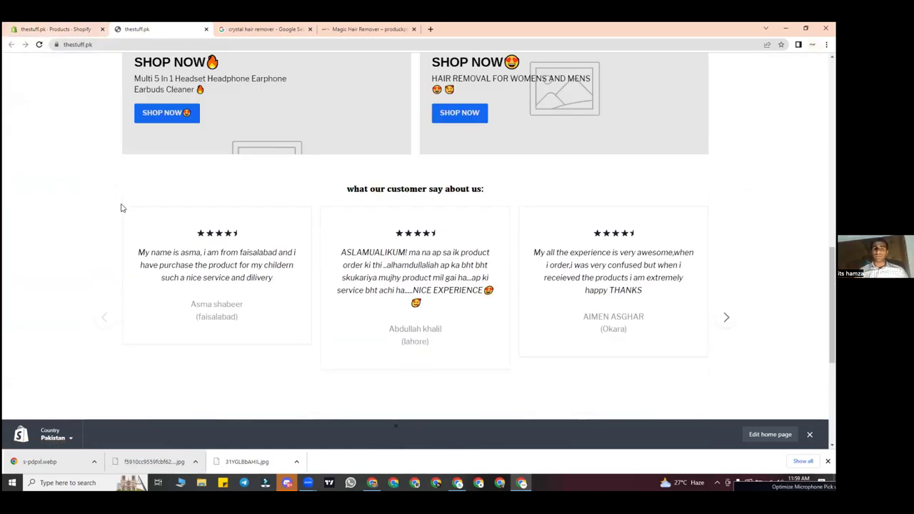
scroll(408, 215, "up", 3)
left_click(72, 28)
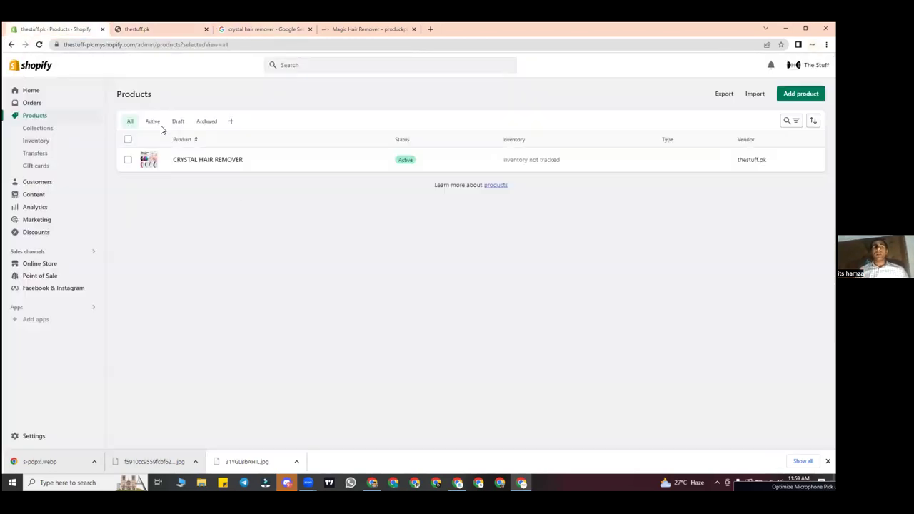
left_click(171, 28)
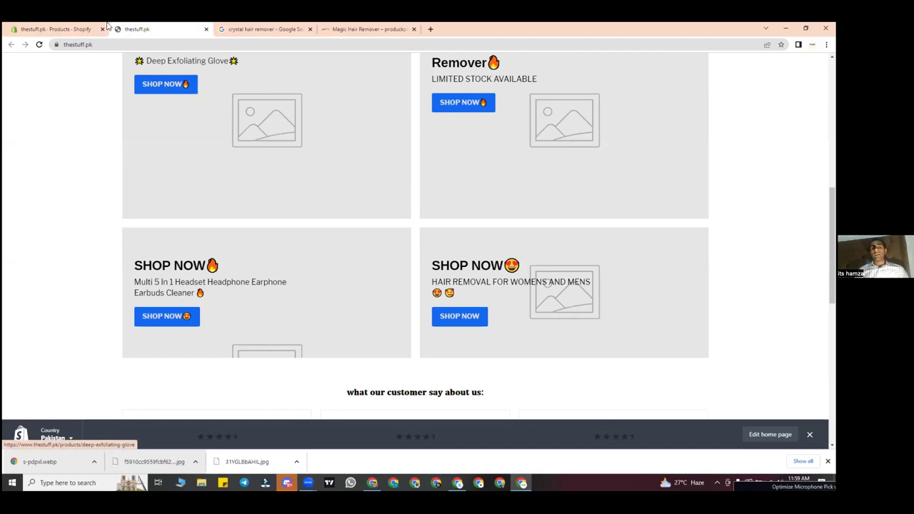
left_click(56, 29)
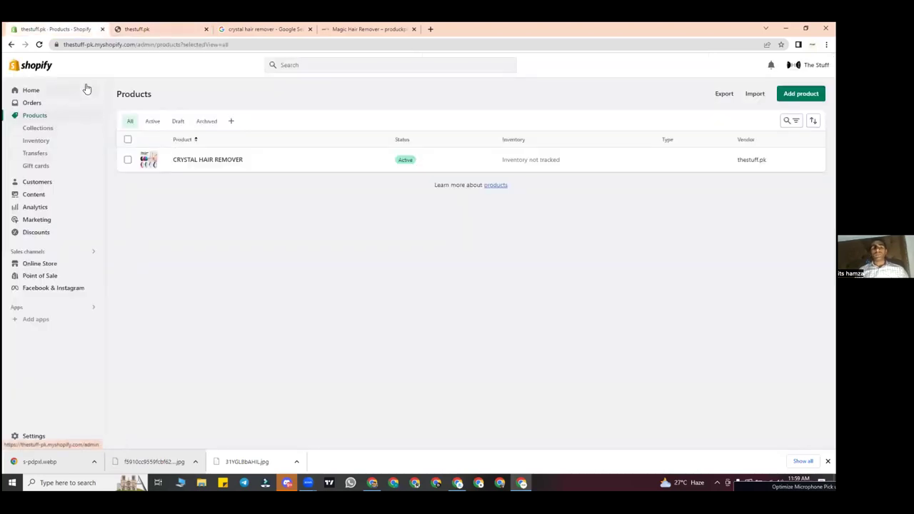